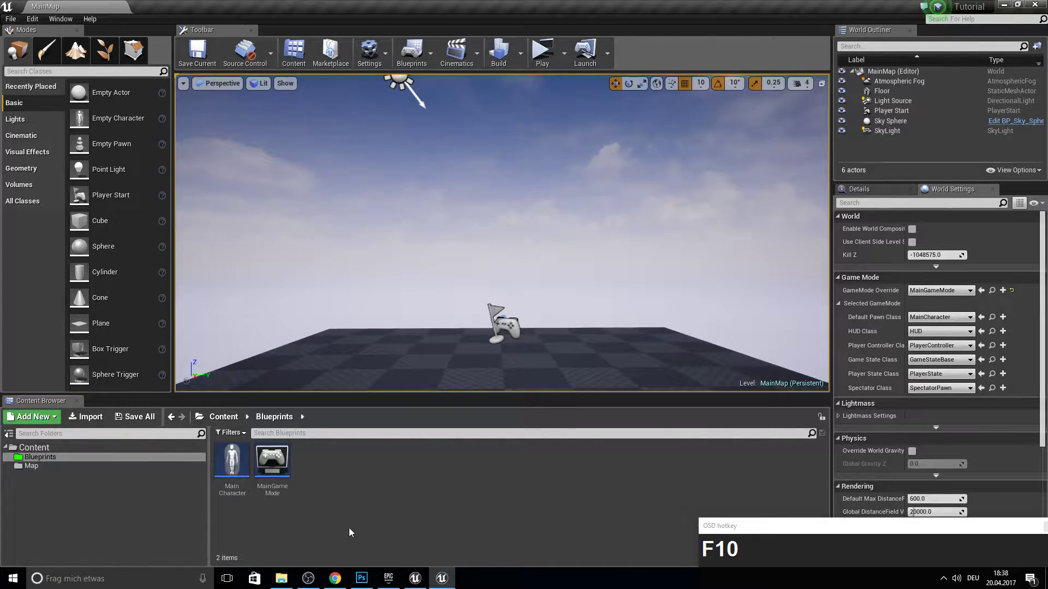
# - In Project Settings Input, add two axis mappings named TurnUpDownCam and TurnLeftRightCam
pyautogui.press('ctrl')
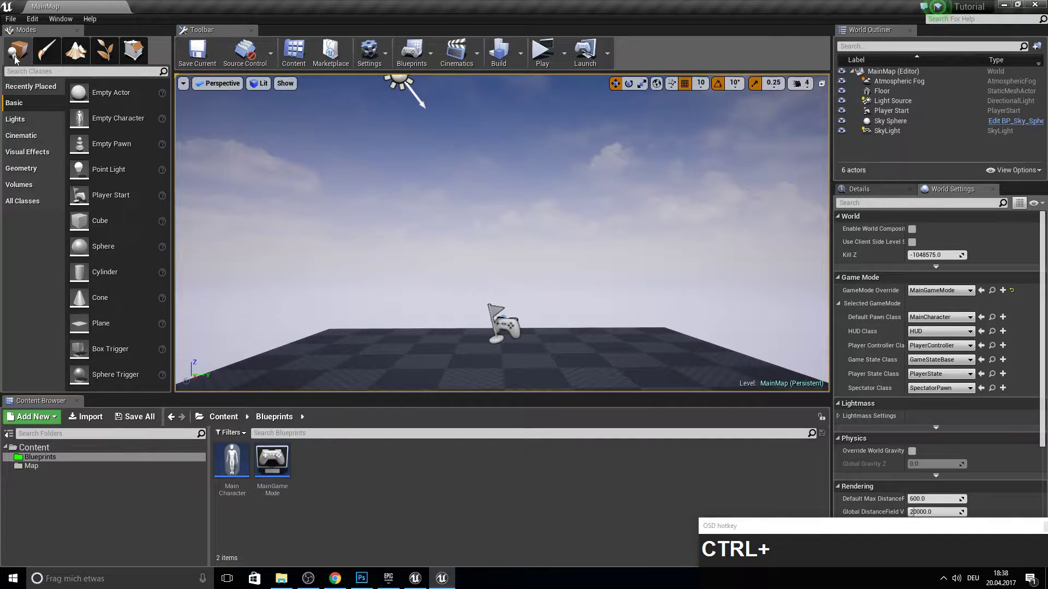
pyautogui.click(13, 19)
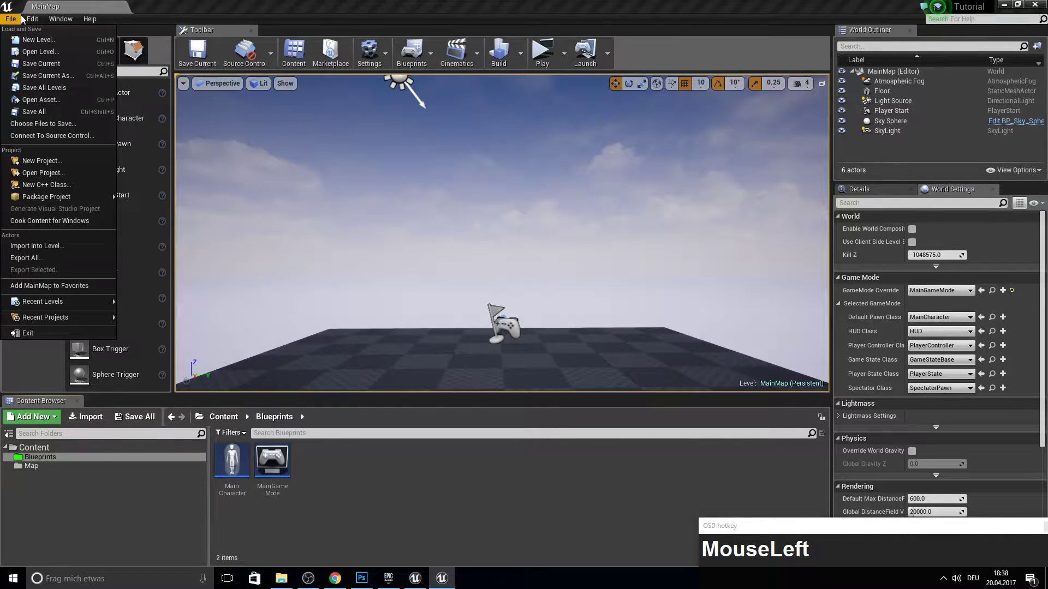
pyautogui.moveTo(32, 18)
pyautogui.click(62, 173)
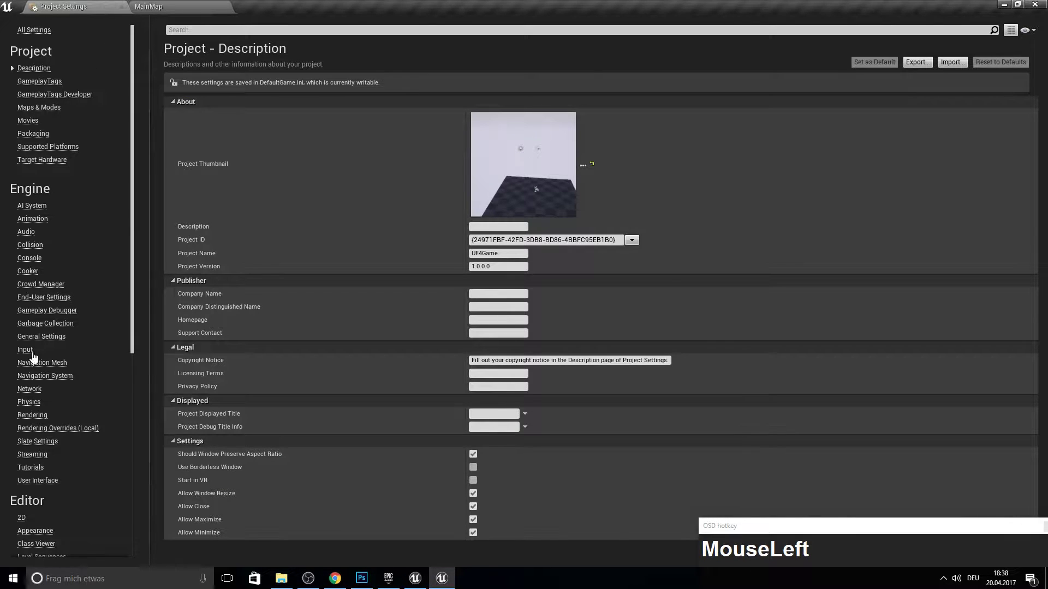
pyautogui.click(27, 350)
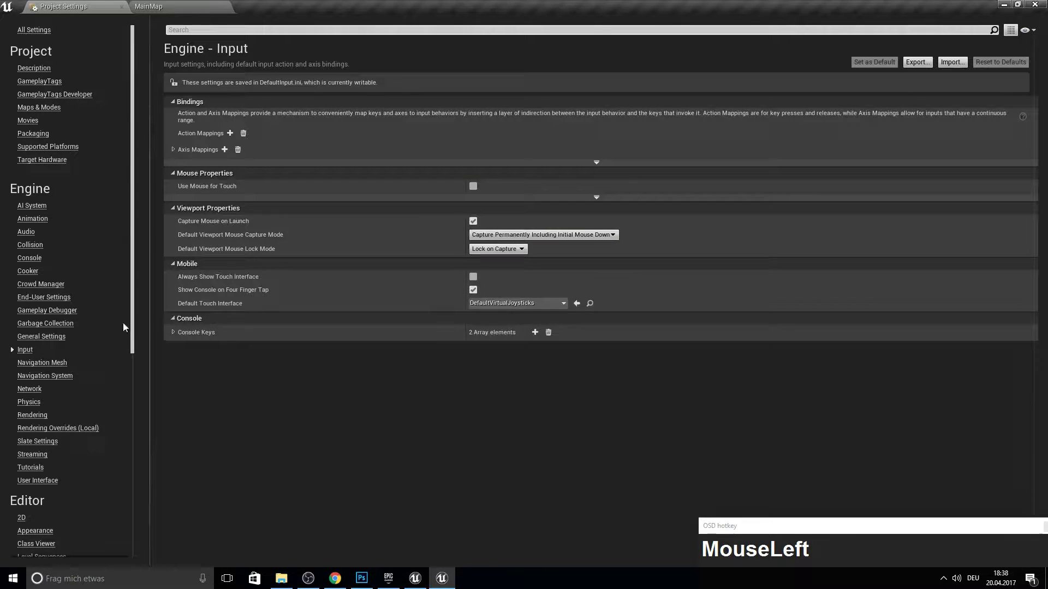
pyautogui.click(174, 150)
pyautogui.click(224, 149)
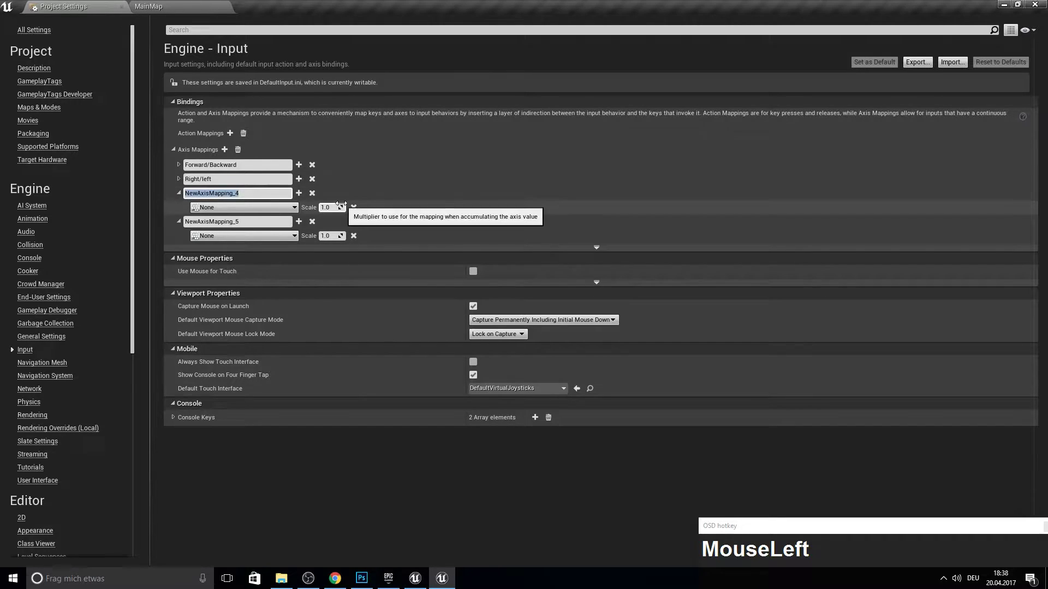
pyautogui.write('TurnUpDo')
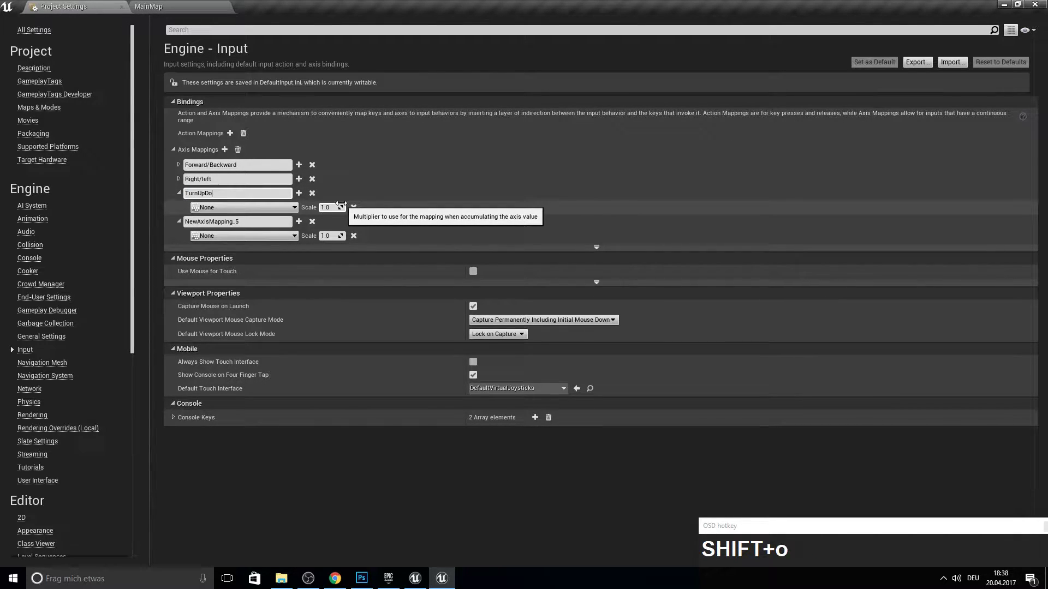
pyautogui.write('wnCam')
pyautogui.press('Return')
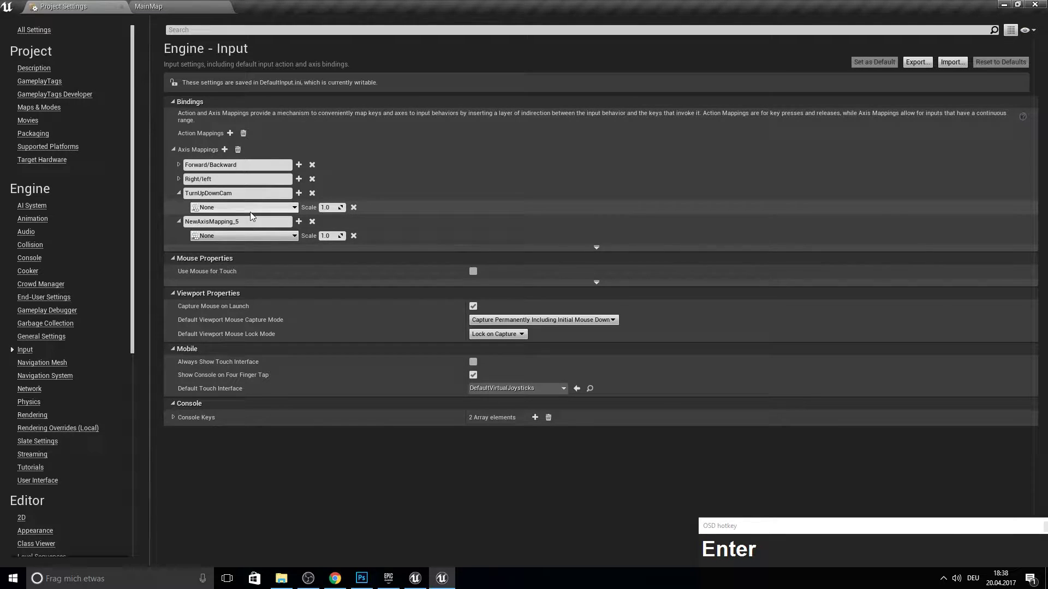
pyautogui.click(249, 222)
pyautogui.moveTo(249, 221); pyautogui.dragTo(113, 218)
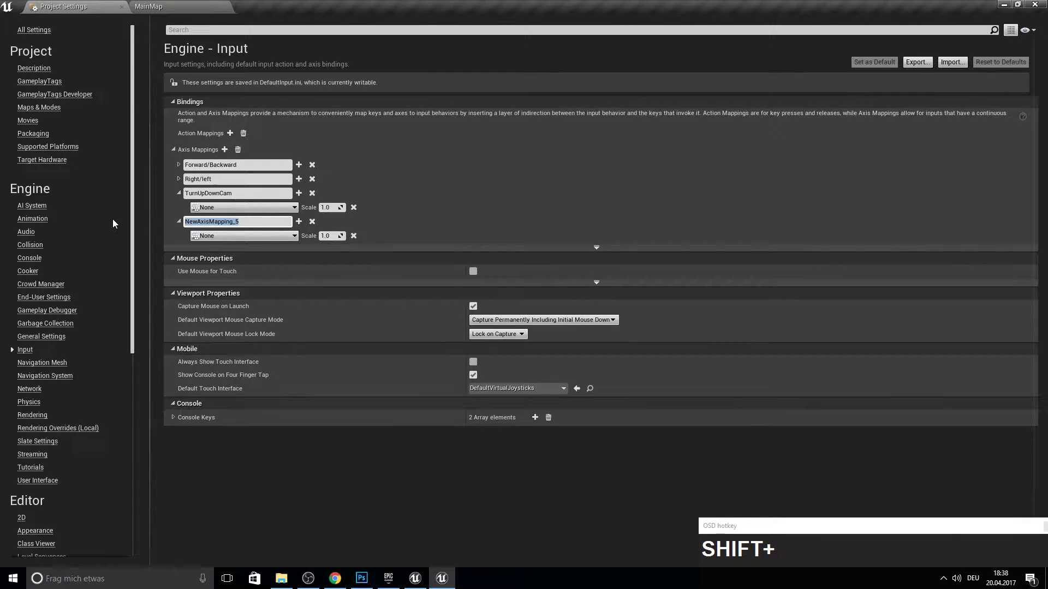
pyautogui.write('TurnLeft')
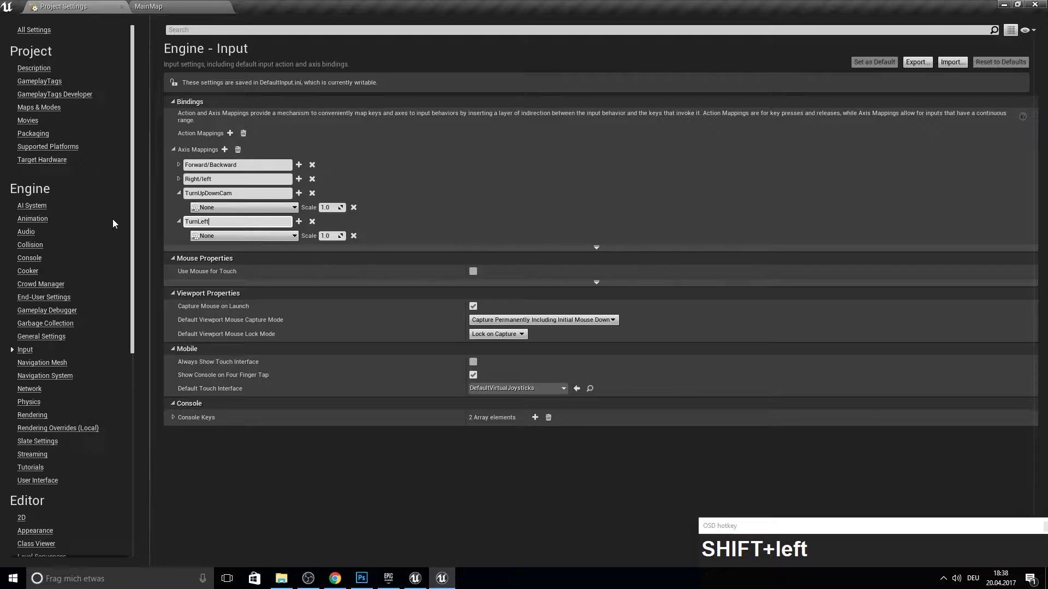
pyautogui.write('RightCa')
pyautogui.write('m')
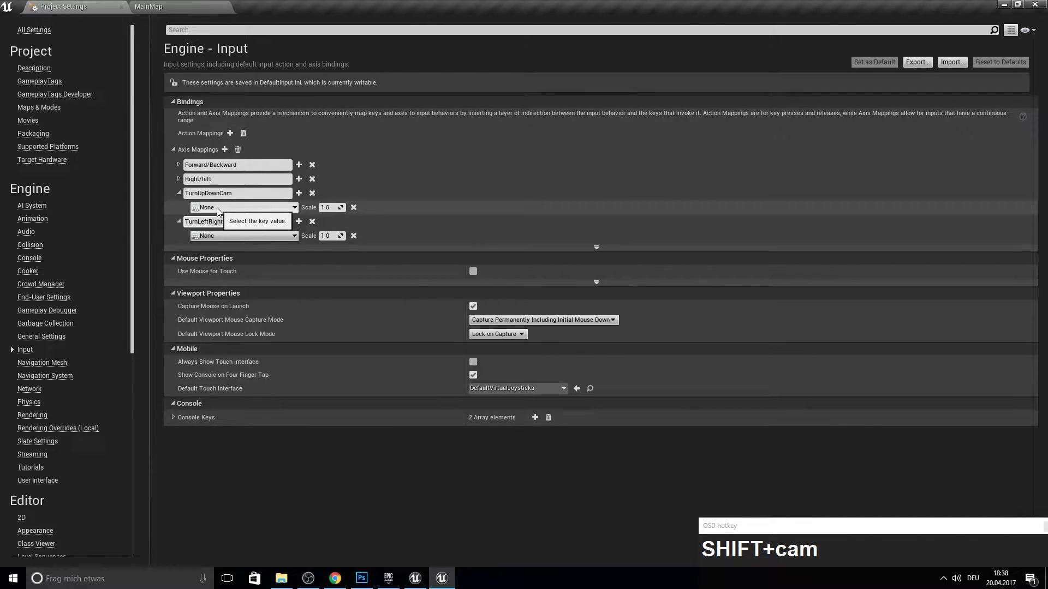
pyautogui.click(218, 208)
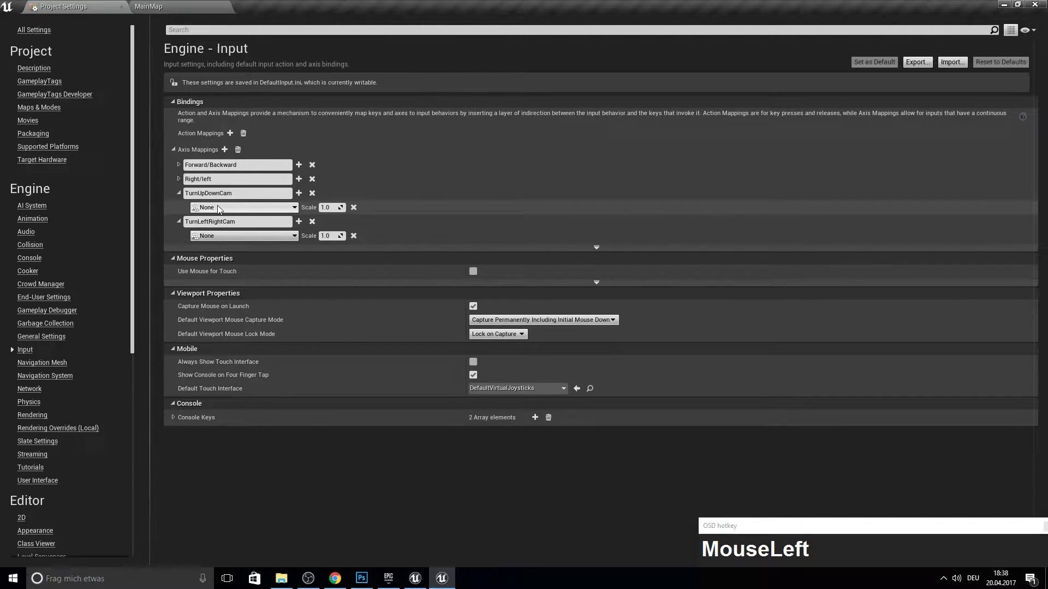
# - Bind TurnUpDownCam to Mouse Y with scale -1, and TurnLeftRightCam to Mouse X
pyautogui.click(218, 208)
pyautogui.write('Mouse')
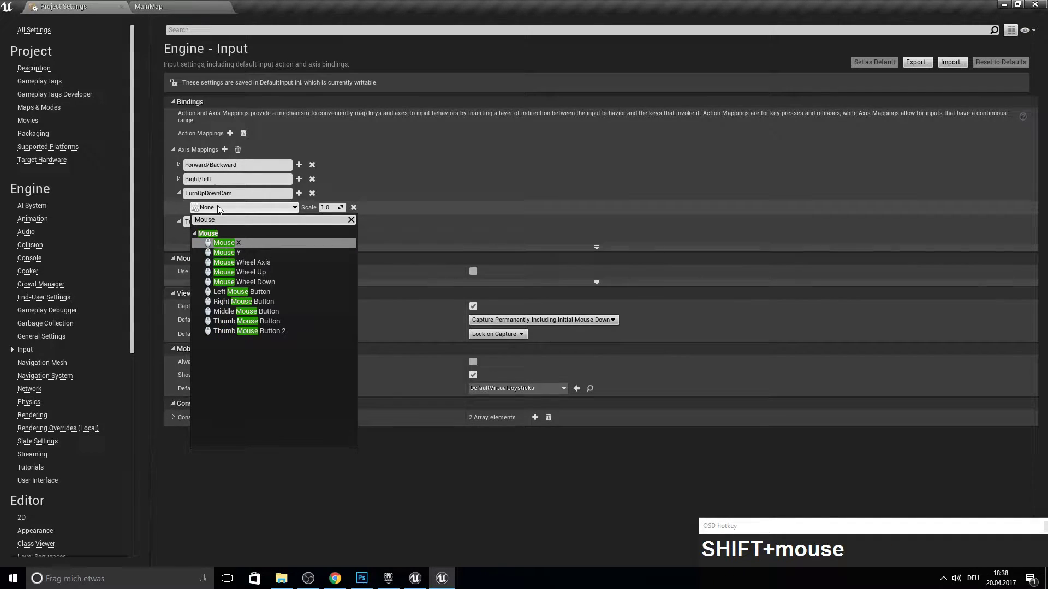
pyautogui.write(' y')
pyautogui.press('Return')
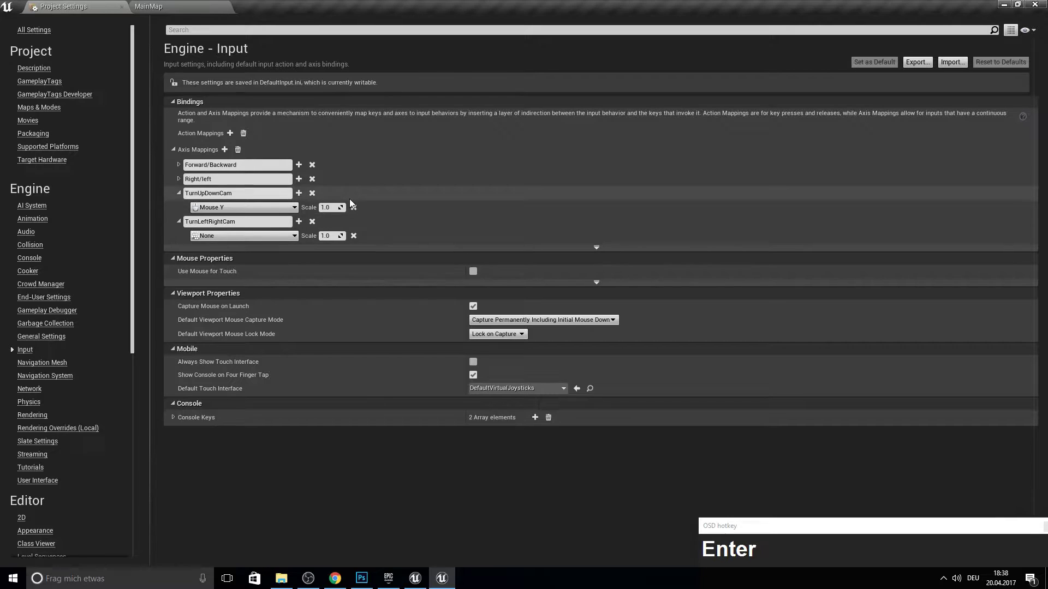
pyautogui.click(328, 208)
pyautogui.write('-1')
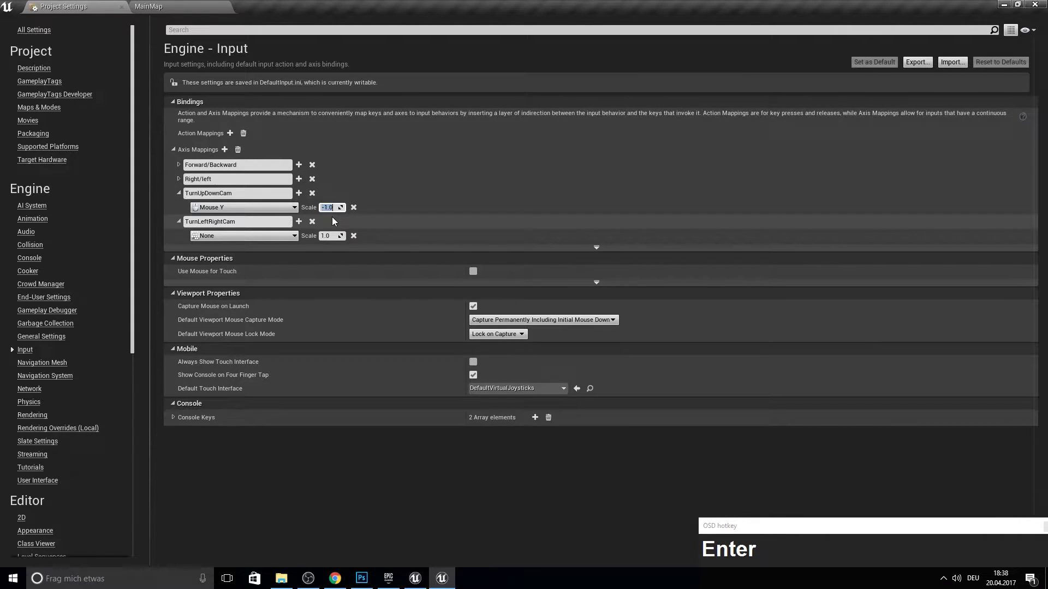
pyautogui.click(235, 238)
pyautogui.write('Mouse')
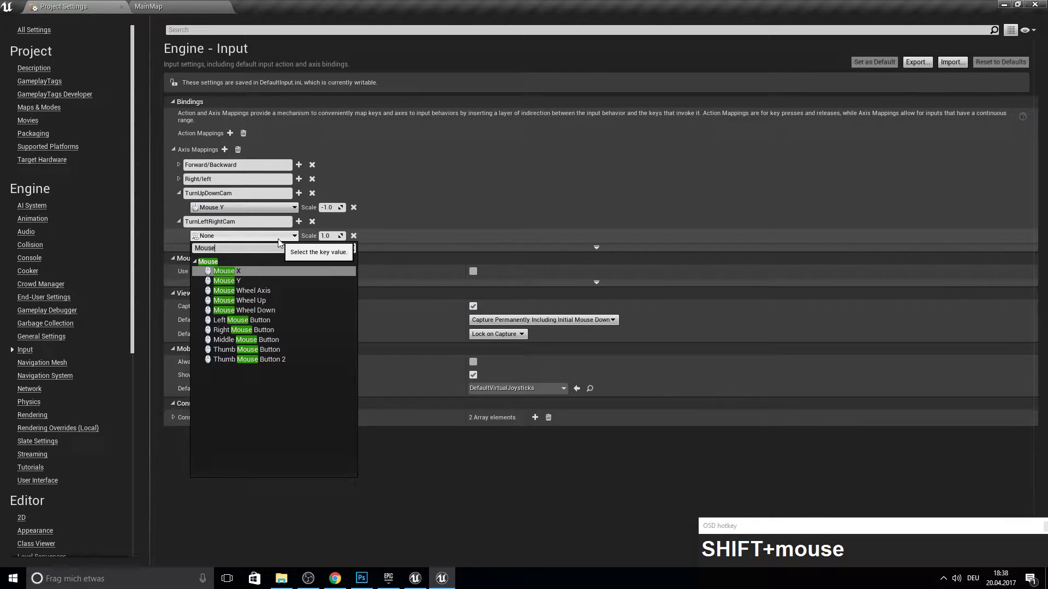
pyautogui.press('Return')
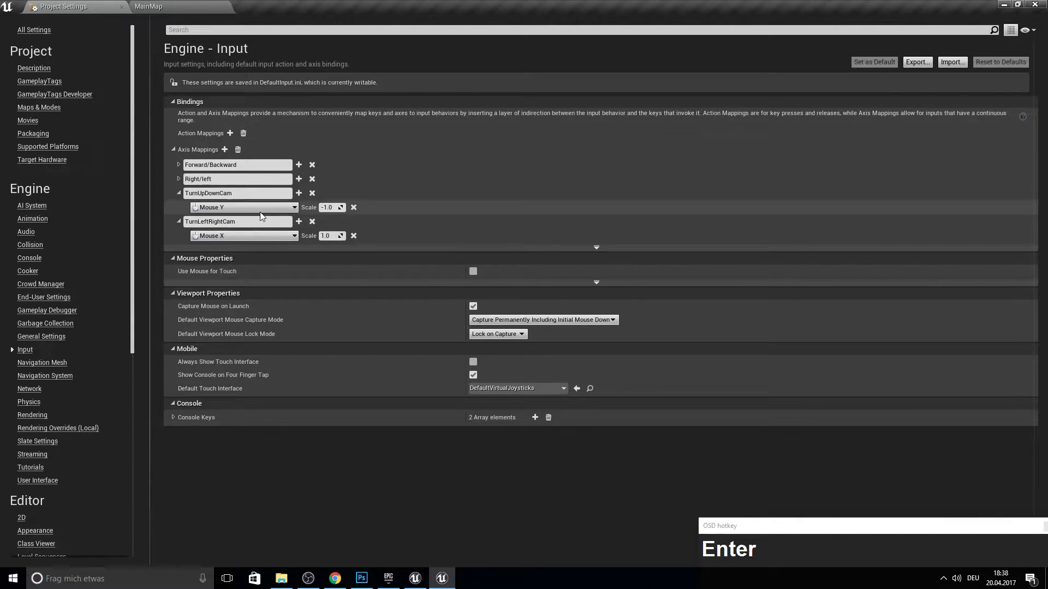
pyautogui.click(332, 235)
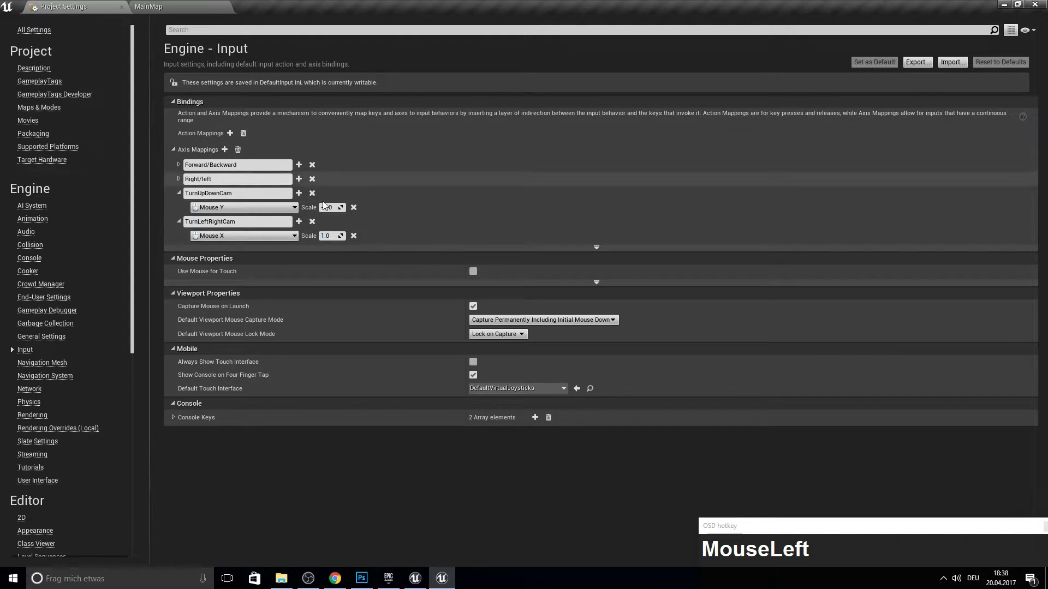
# - Close Project Settings and open the MainCharacter blueprint
pyautogui.click(110, 5)
pyautogui.click(122, 8)
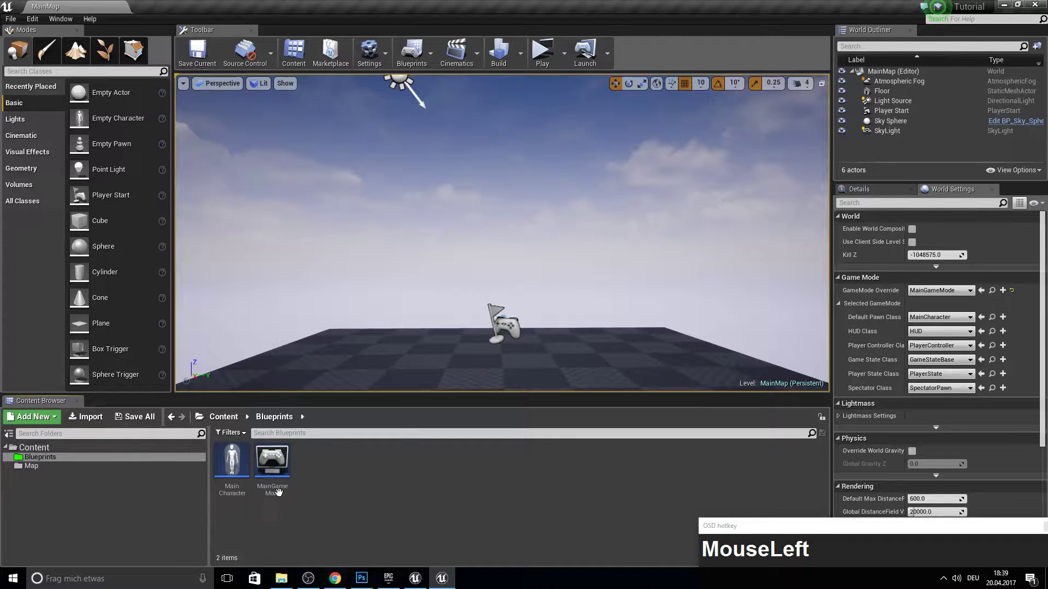
pyautogui.doubleClick(232, 462)
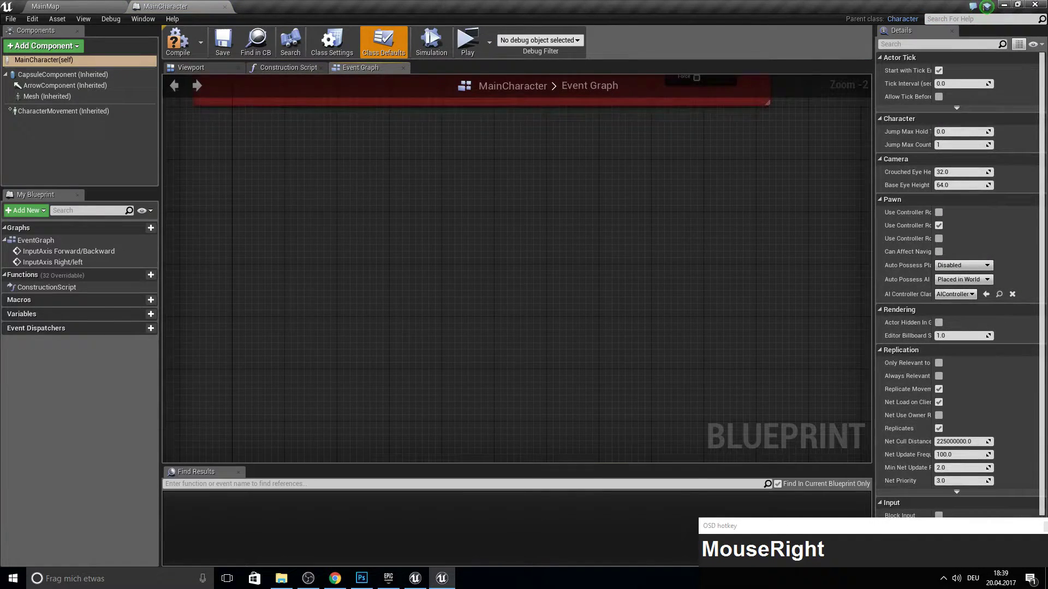
# - Add InputAxis TurnLeftRightCam and TurnUpDownCam event nodes, with TurnUpDownCam placed below
pyautogui.rightClick(314, 197)
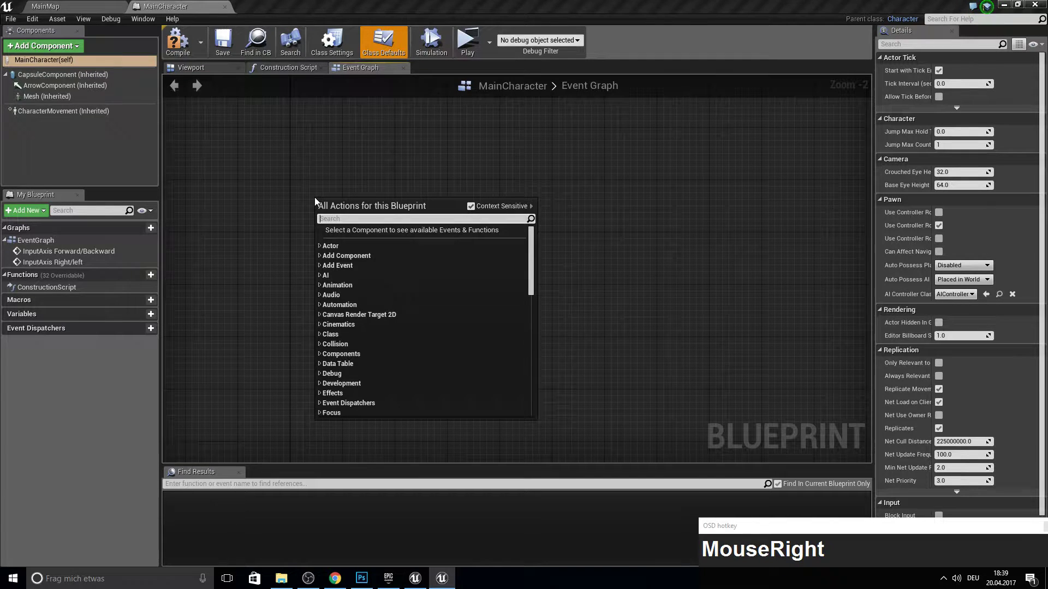
pyautogui.write('turn')
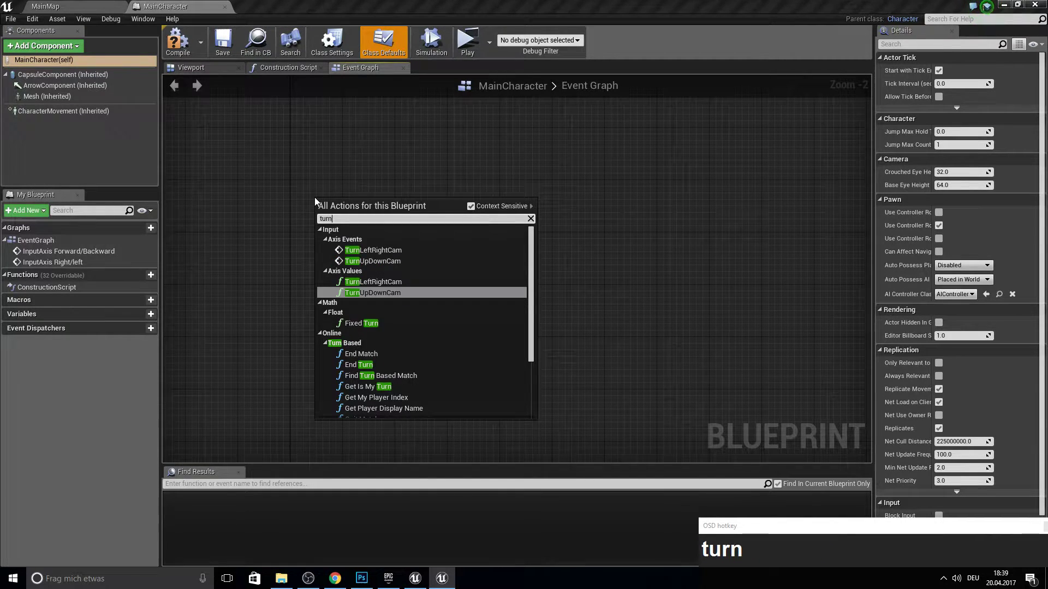
pyautogui.press('Up')
pyautogui.press('Up')
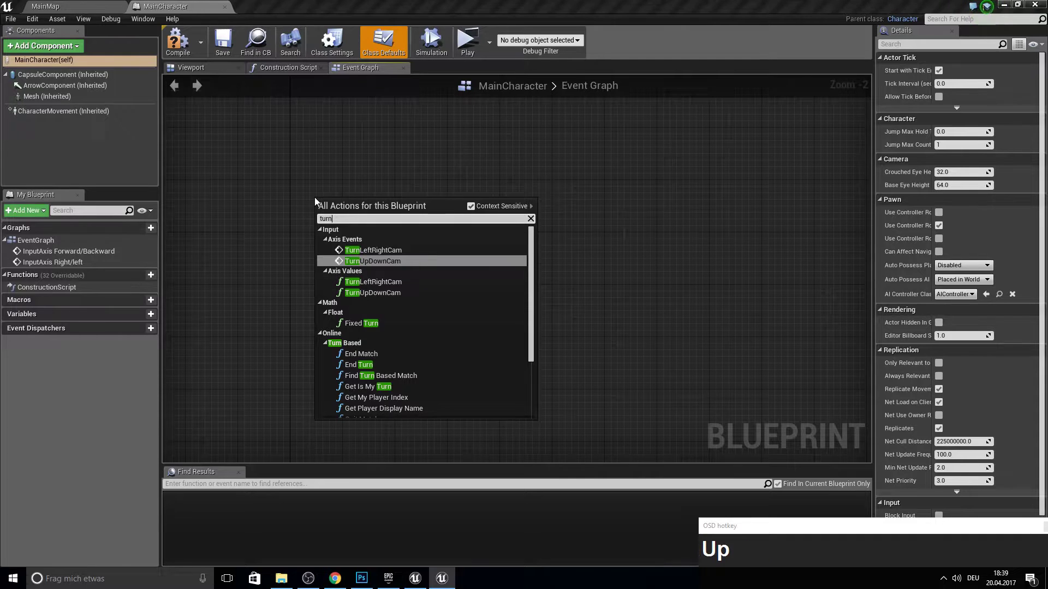
pyautogui.press('Up')
pyautogui.press('Return')
pyautogui.rightClick(311, 259)
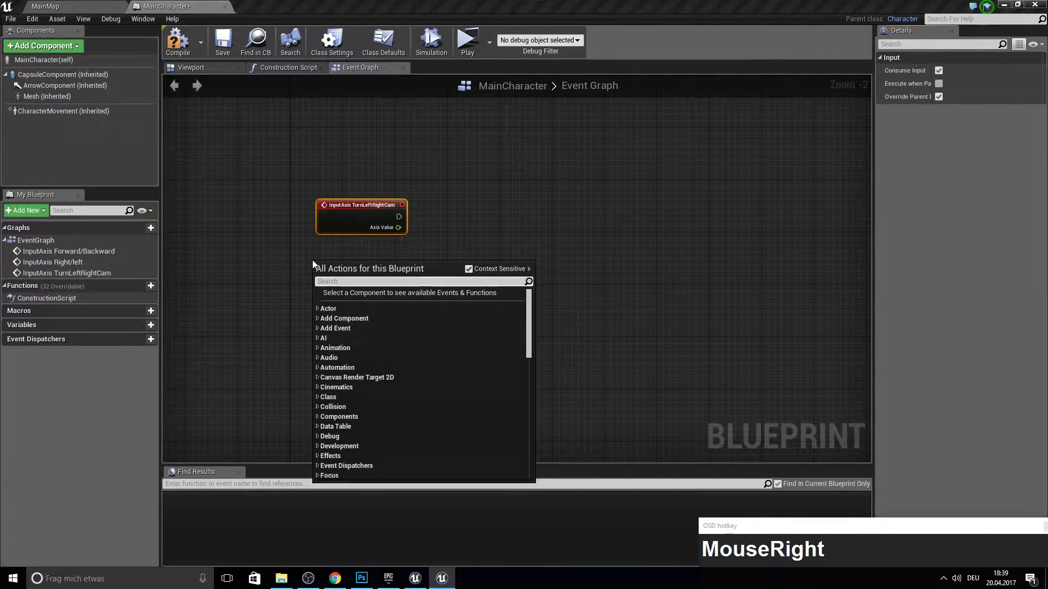
pyautogui.write('turn')
pyautogui.press('Up')
pyautogui.press('Up')
pyautogui.press('Return')
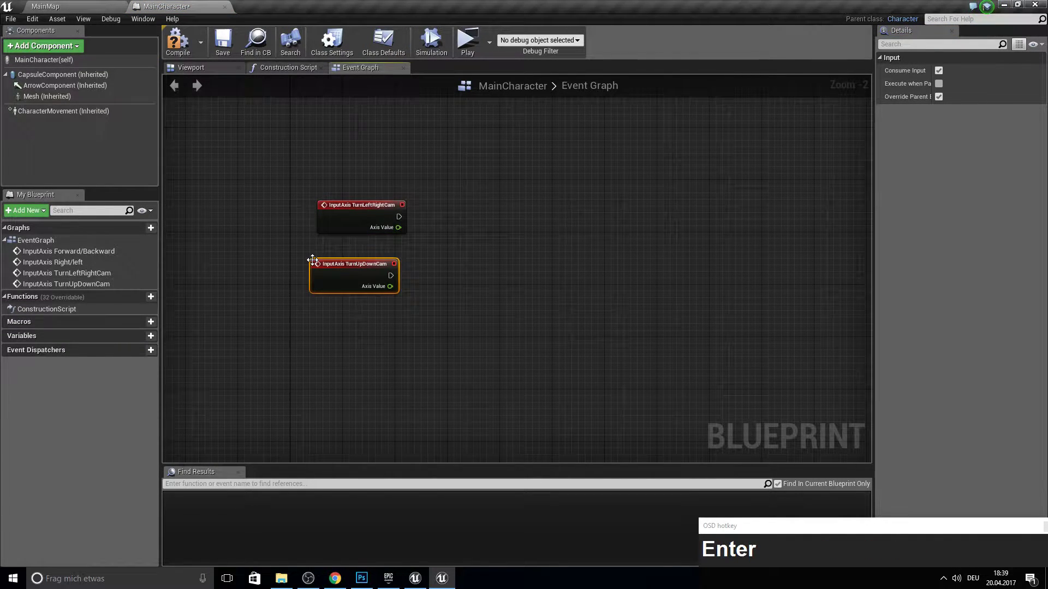
pyautogui.moveTo(332, 273); pyautogui.dragTo(330, 305)
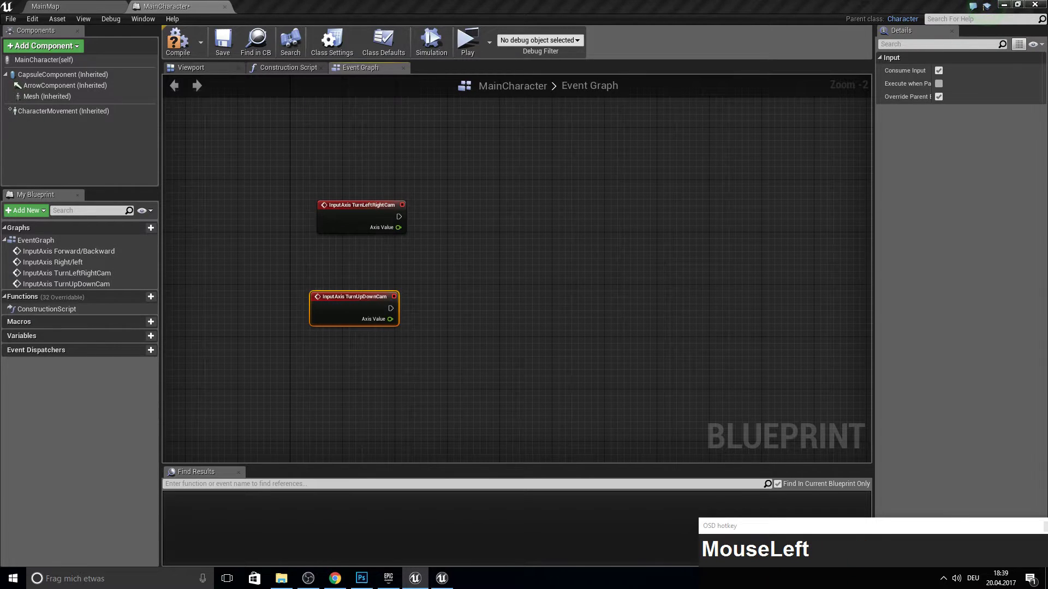
pyautogui.press('F10')
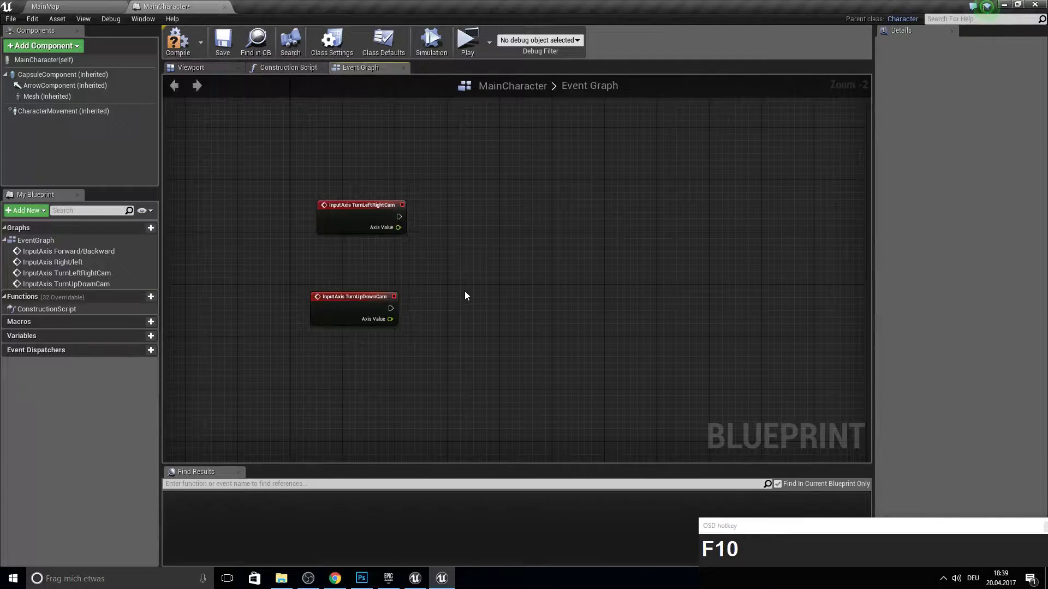
# - Connect TurnLeftRightCam to an Add Controller Yaw Input node, with Axis Value feeding Val
pyautogui.moveTo(399, 216); pyautogui.dragTo(586, 228)
pyautogui.write('ad')
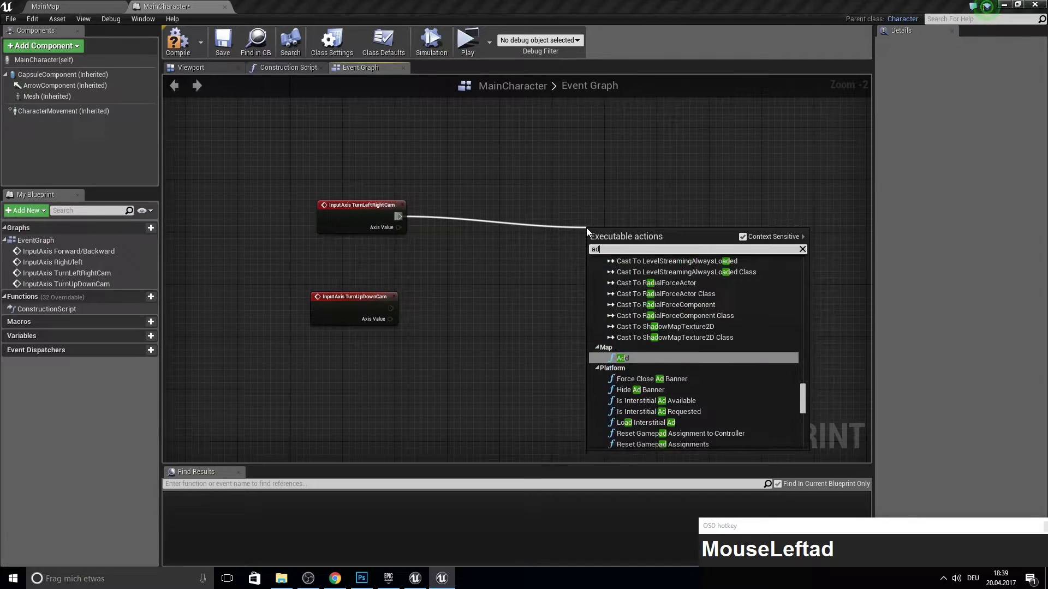
pyautogui.write('d cont')
pyautogui.press('Down')
pyautogui.press('Return')
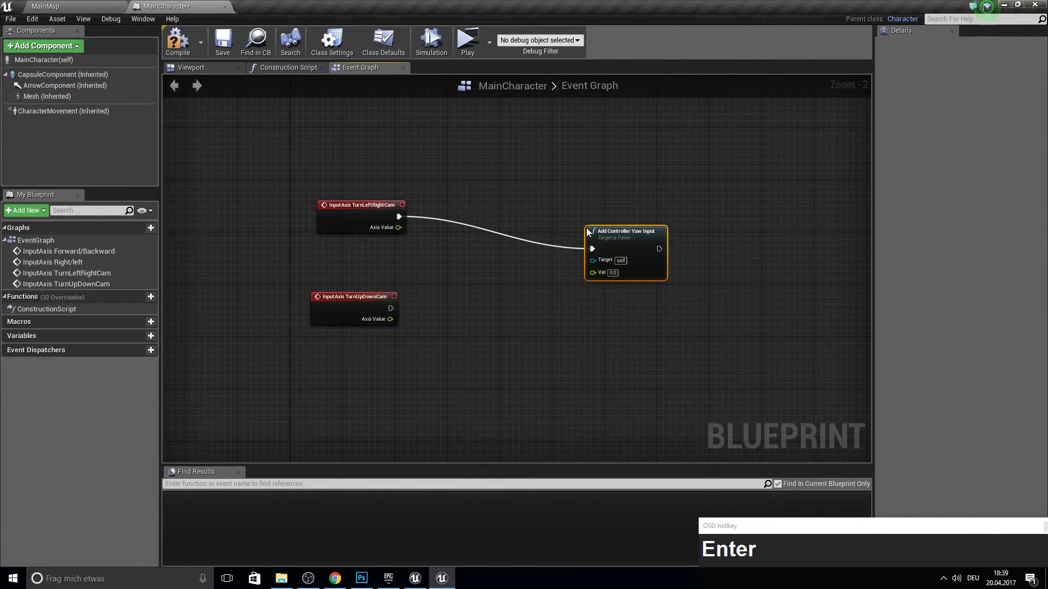
pyautogui.moveTo(634, 244)
pyautogui.mouseDown()
pyautogui.moveTo(707, 214)
pyautogui.moveTo(670, 245)
pyautogui.mouseUp()
pyautogui.click(473, 246)
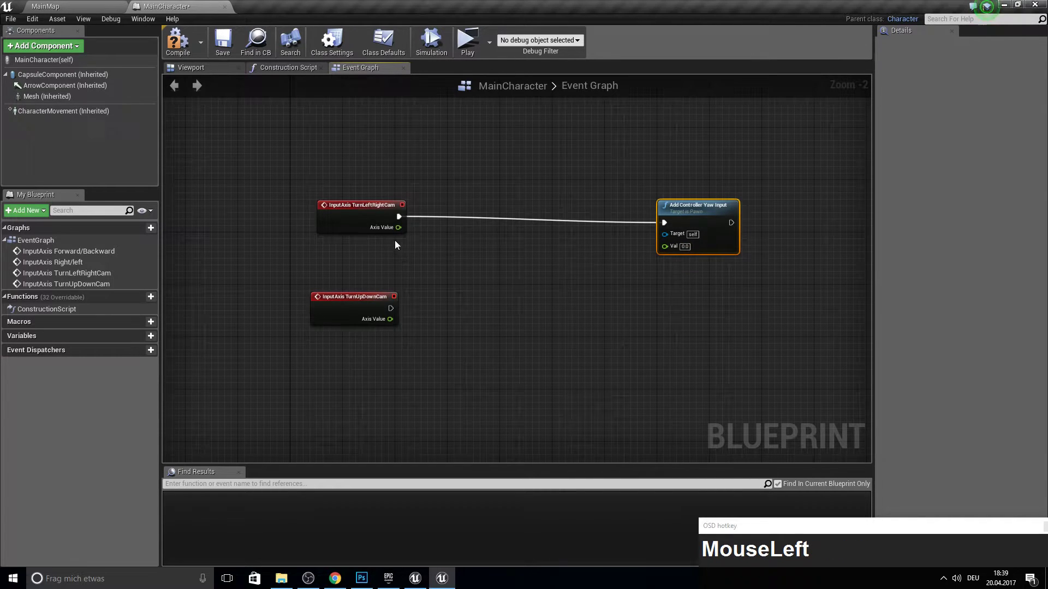
pyautogui.moveTo(397, 227); pyautogui.dragTo(664, 249)
pyautogui.moveTo(395, 230)
pyautogui.mouseDown()
pyautogui.moveTo(389, 328)
pyautogui.moveTo(636, 307)
pyautogui.mouseUp()
pyautogui.write('a')
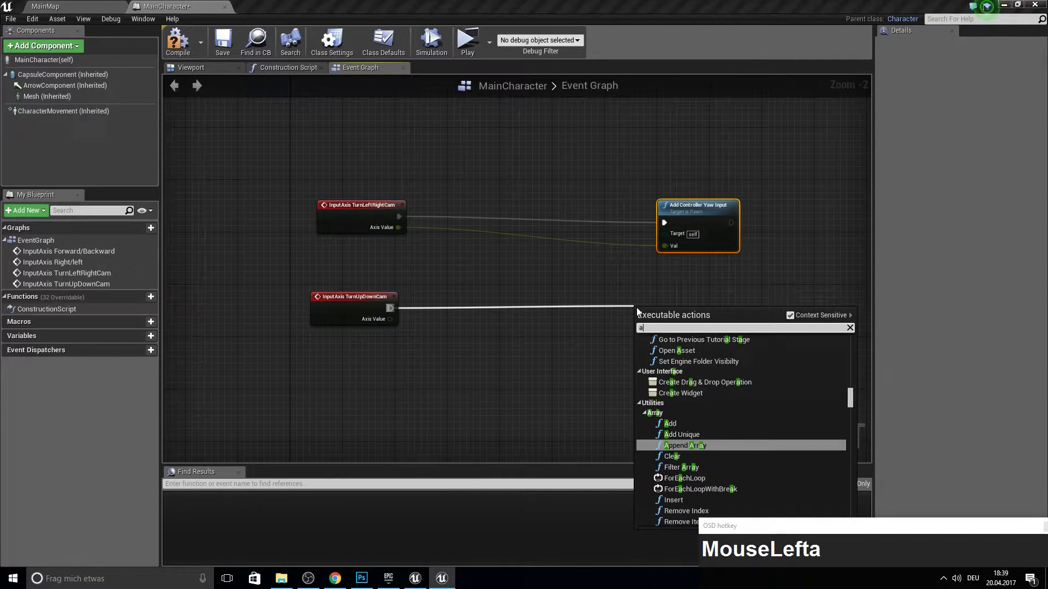
pyautogui.write('dd control')
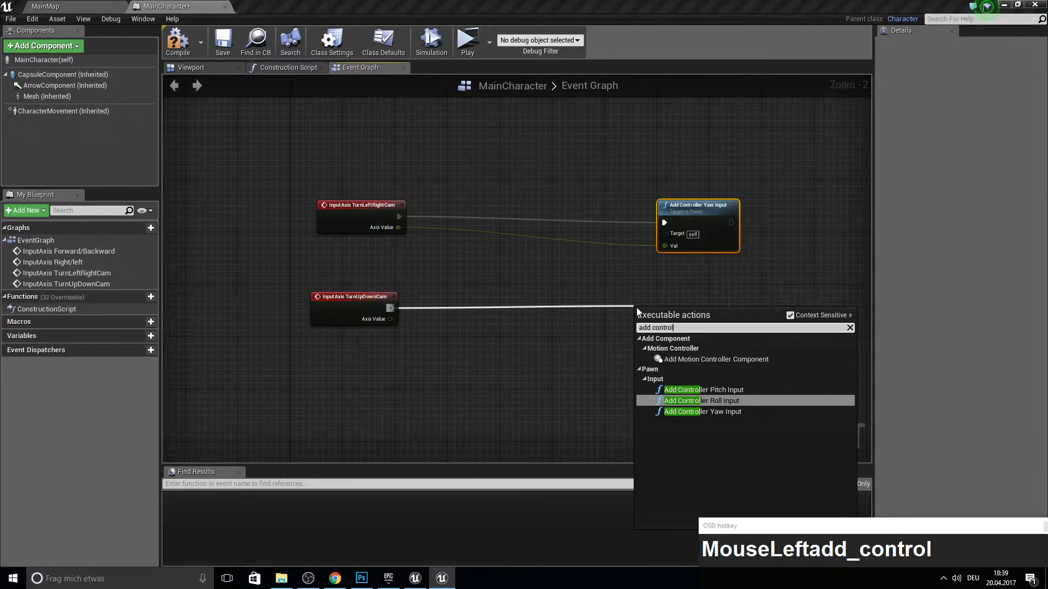
# - Connect TurnUpDownCam to an Add Controller Pitch Input node, with Axis Value feeding Val
pyautogui.press('Up')
pyautogui.press('Return')
pyautogui.moveTo(638, 351); pyautogui.dragTo(390, 319)
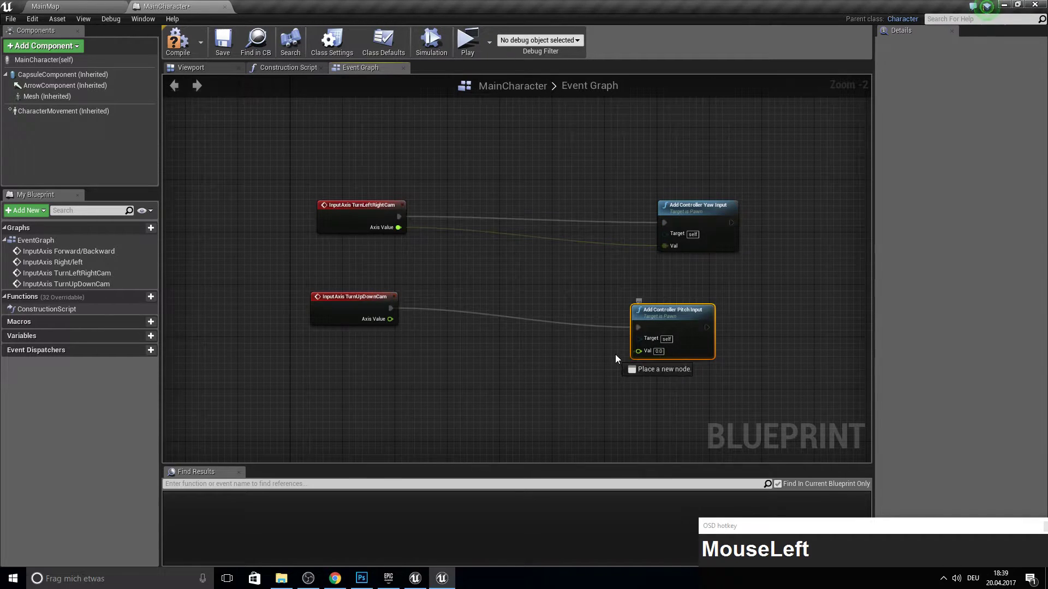
pyautogui.moveTo(690, 315)
pyautogui.mouseDown()
pyautogui.moveTo(722, 301)
pyautogui.moveTo(711, 301)
pyautogui.mouseUp()
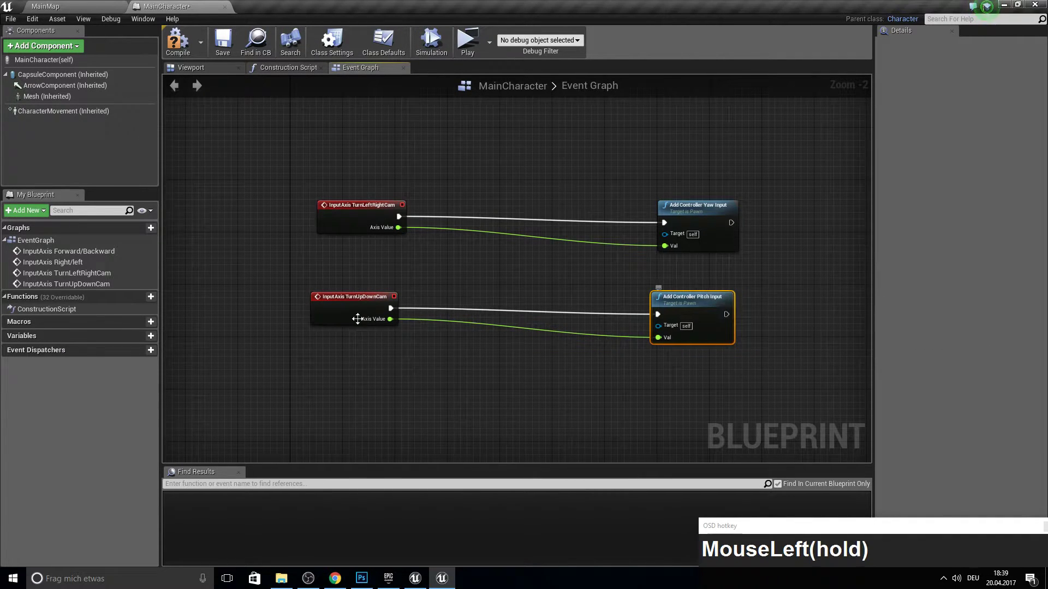
pyautogui.moveTo(354, 297); pyautogui.dragTo(366, 297)
pyautogui.scroll(-3, 358, 220)
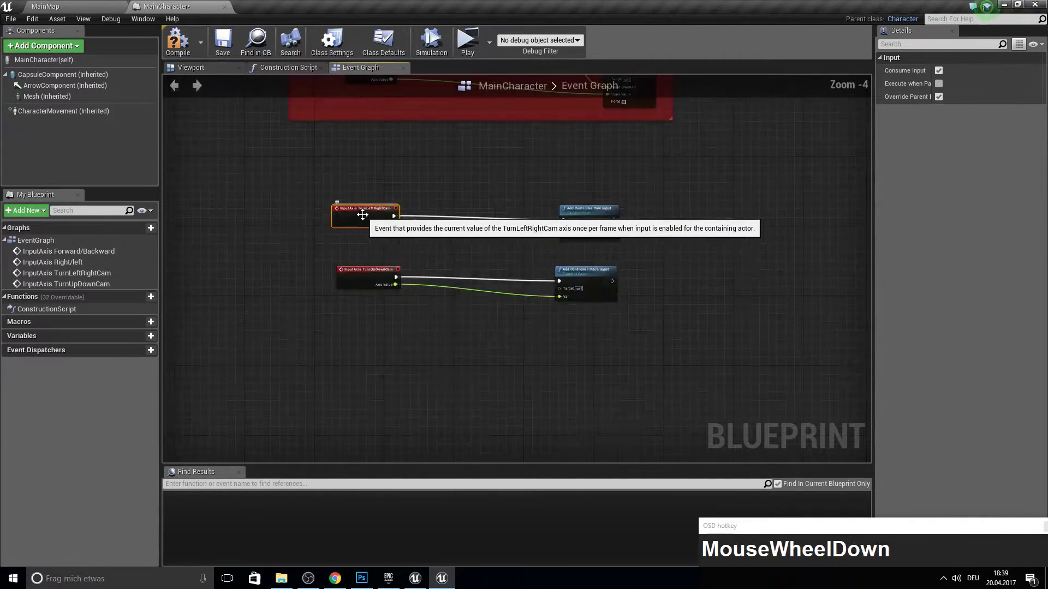
# - Enclose the yaw and pitch node pairs in a taller comment named 'Basic camera Movement'
pyautogui.moveTo(321, 160); pyautogui.dragTo(593, 315)
pyautogui.press('c')
pyautogui.write('Basic camera')
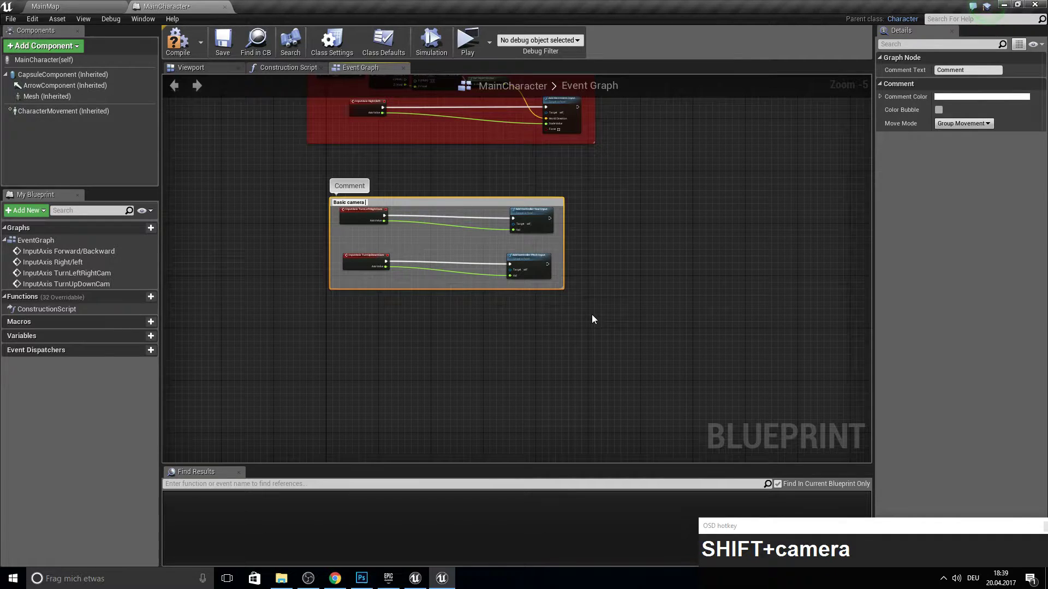
pyautogui.write('Mov')
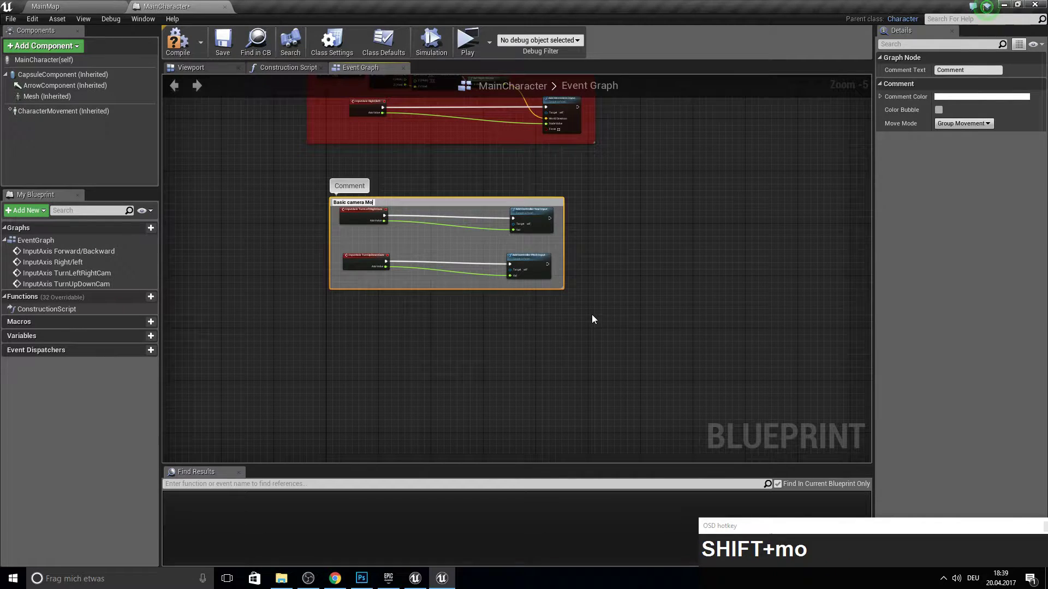
pyautogui.write('ement')
pyautogui.press('Return')
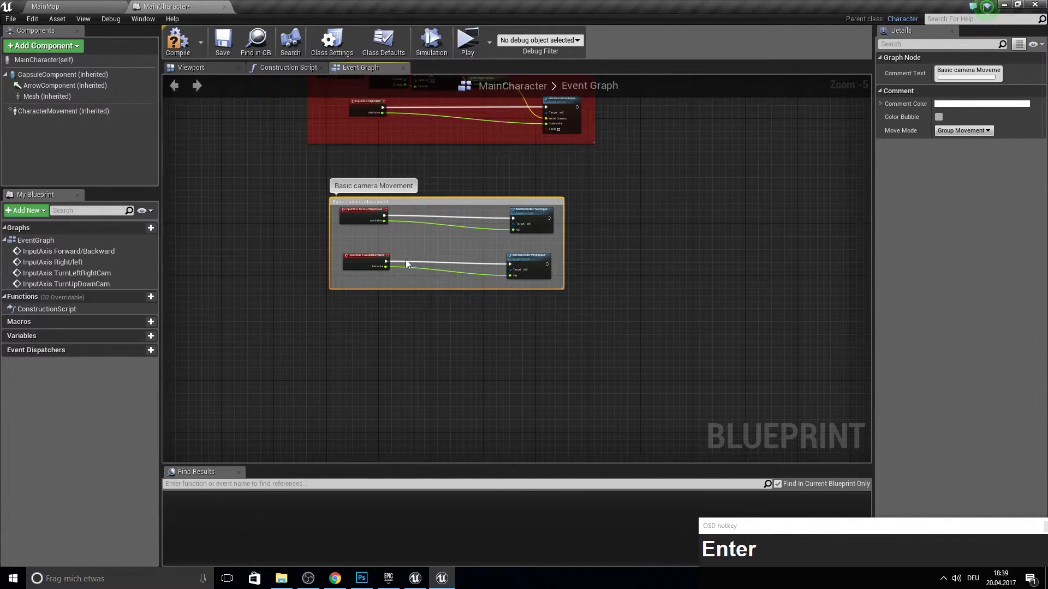
pyautogui.scroll(2, 406, 259)
pyautogui.moveTo(399, 216); pyautogui.dragTo(417, 236, button='right')
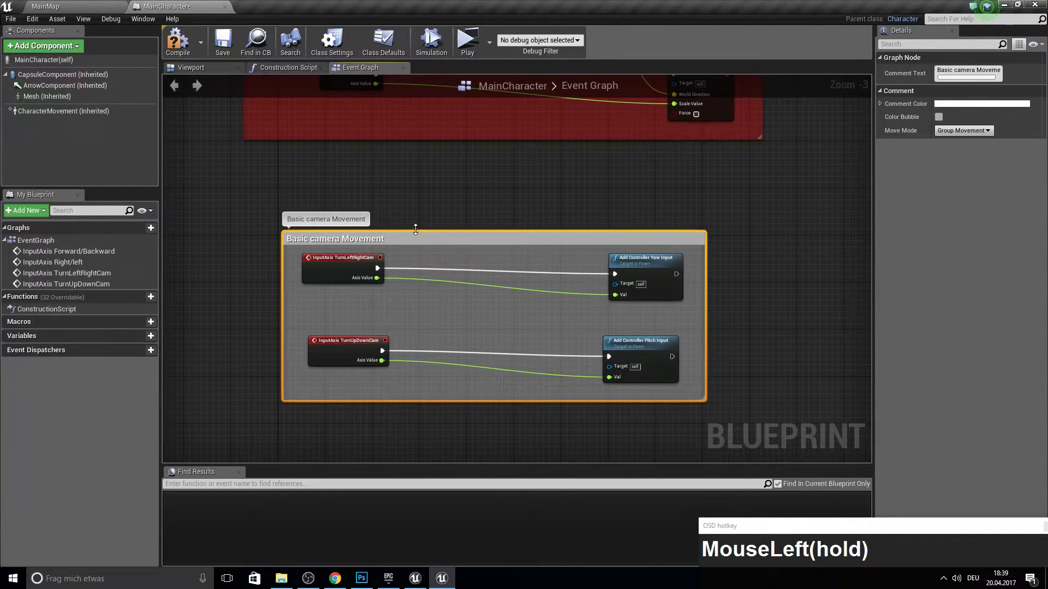
pyautogui.moveTo(418, 236); pyautogui.dragTo(416, 200)
pyautogui.scroll(-1, 492, 256)
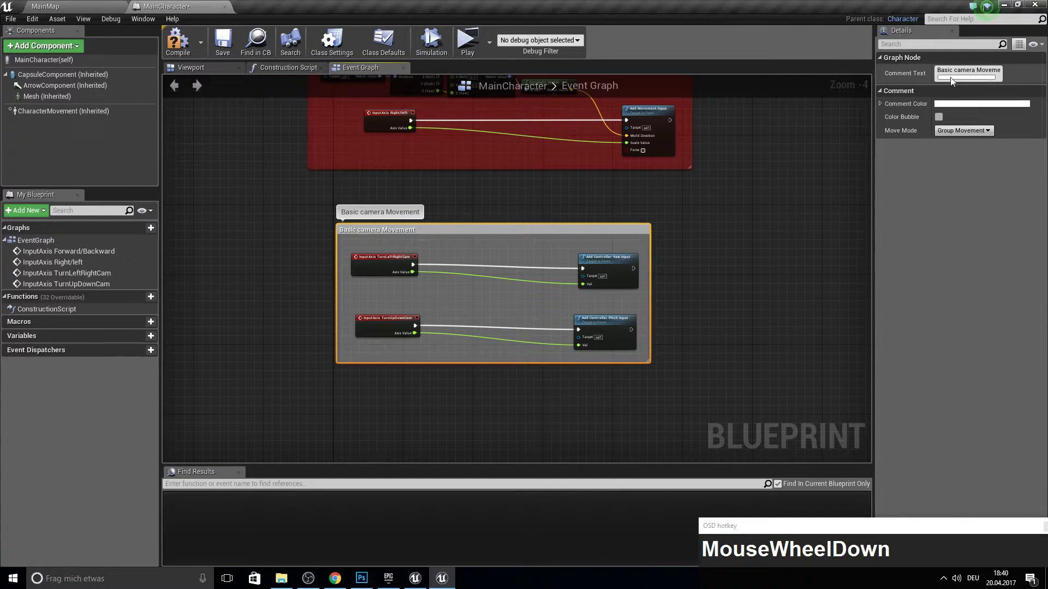
pyautogui.click(958, 104)
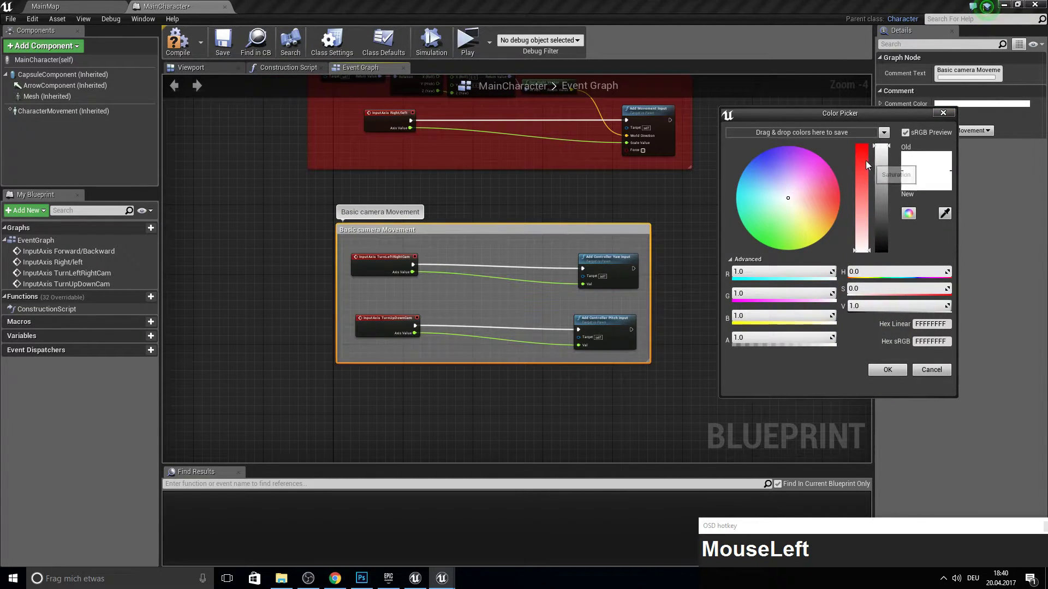
# - Make the comment color saturated red and compile the blueprint
pyautogui.click(865, 161)
pyautogui.click(887, 370)
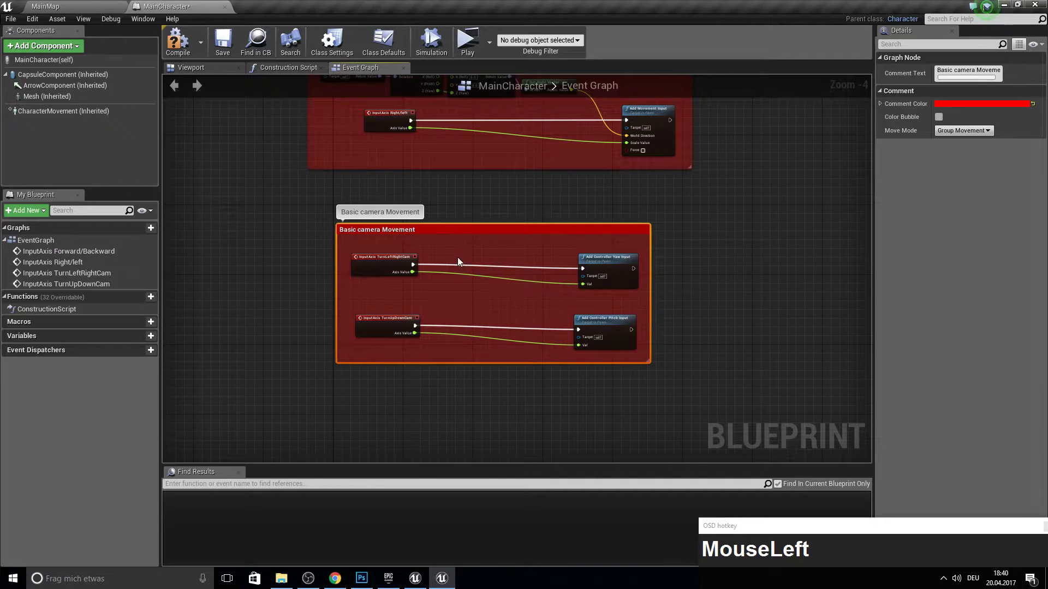
pyautogui.click(188, 68)
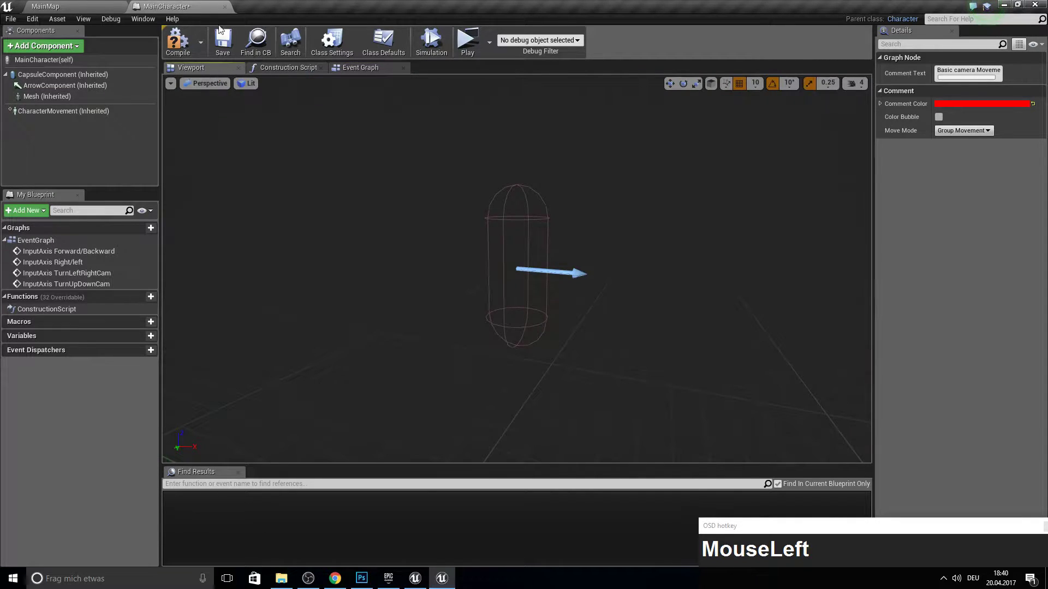
pyautogui.click(178, 41)
# - Add a Camera component named ThirdPersonCamera and recompile
pyautogui.click(45, 46)
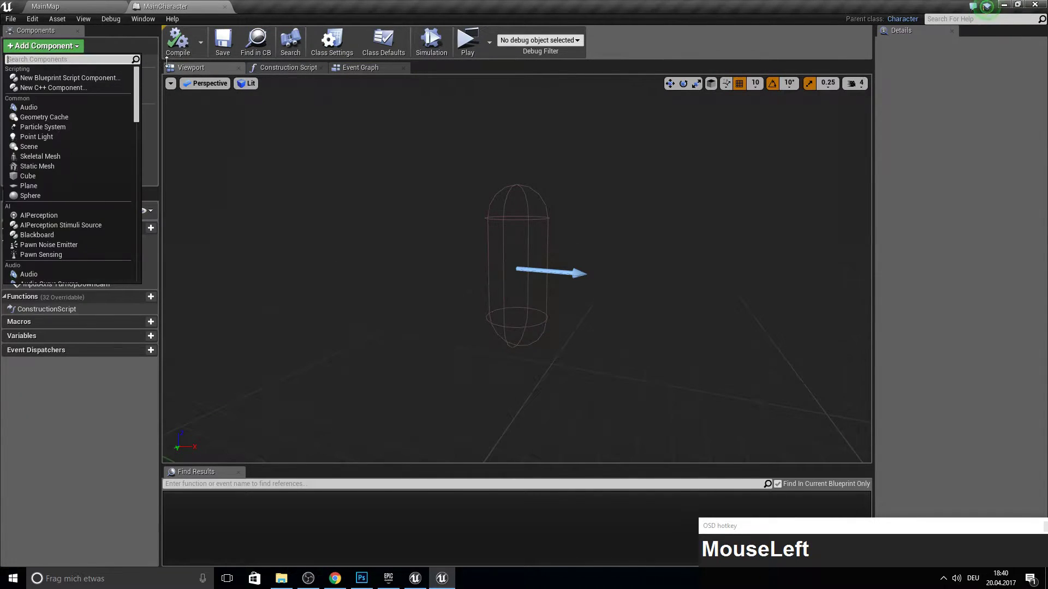
pyautogui.write('camer')
pyautogui.press('Return')
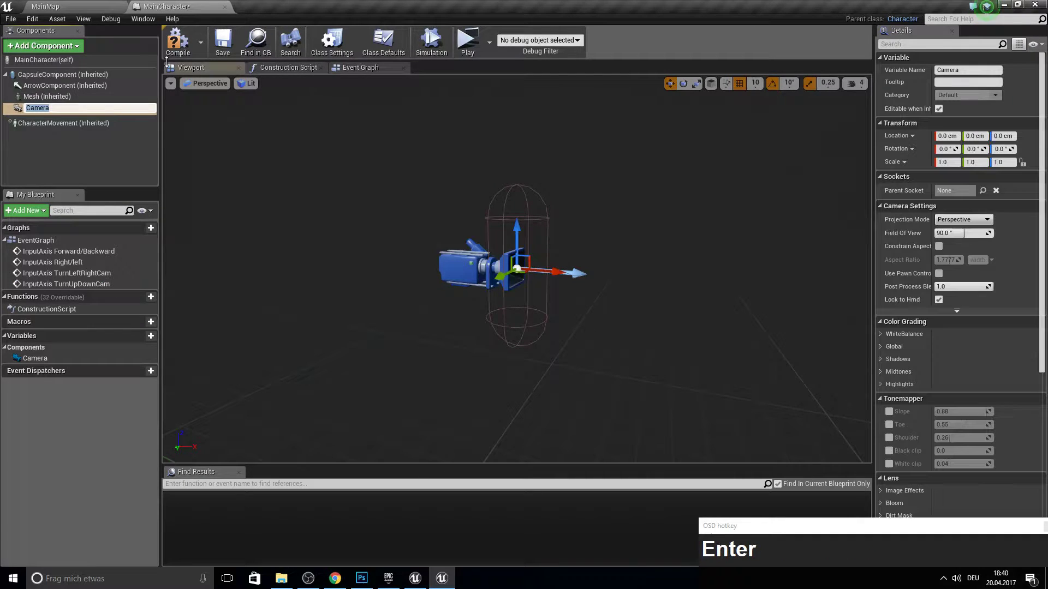
pyautogui.write('Th')
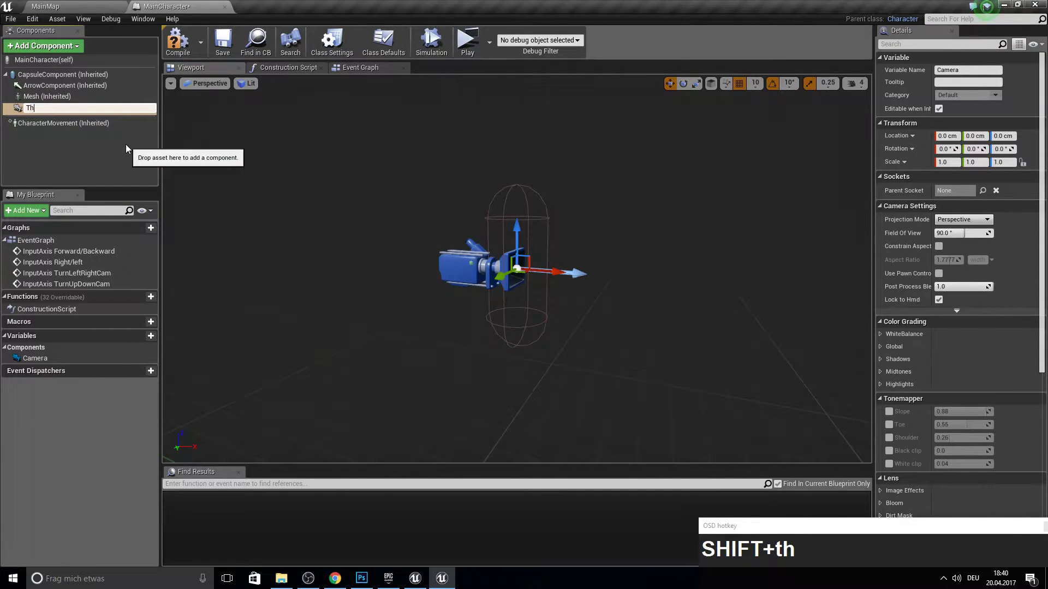
pyautogui.write('irdPerso')
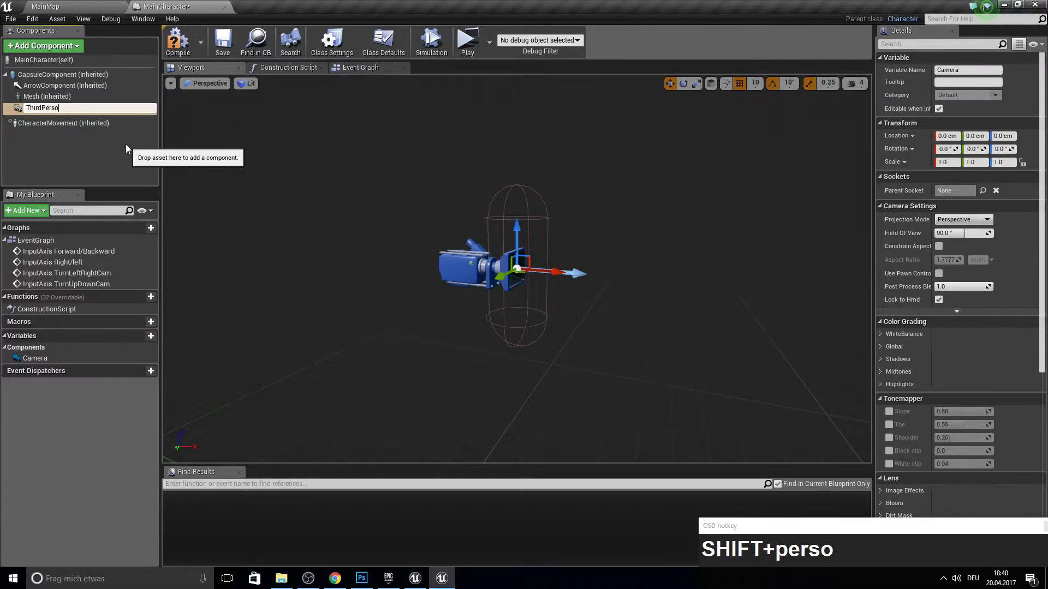
pyautogui.write('nCamera')
pyautogui.press('Return')
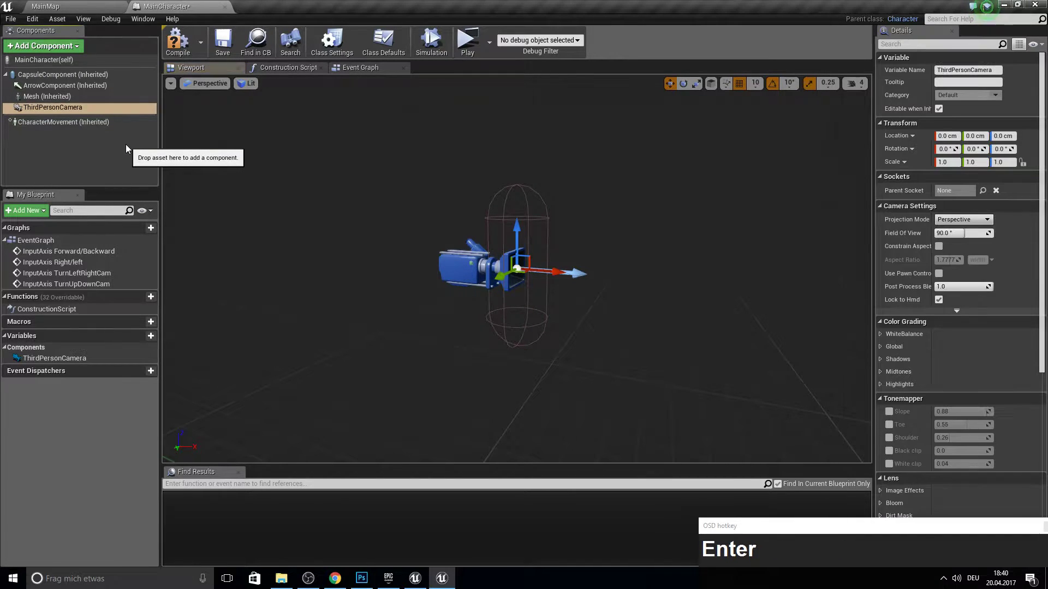
pyautogui.click(178, 41)
# - Add a second Camera component named FirstPersonCamera
pyautogui.click(42, 46)
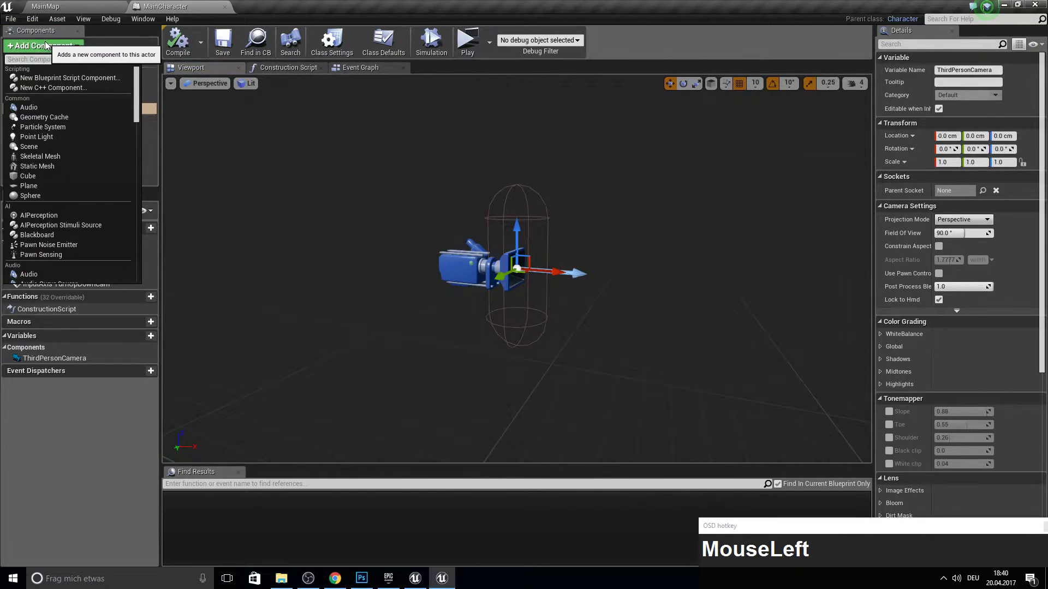
pyautogui.write('camera')
pyautogui.press('Return')
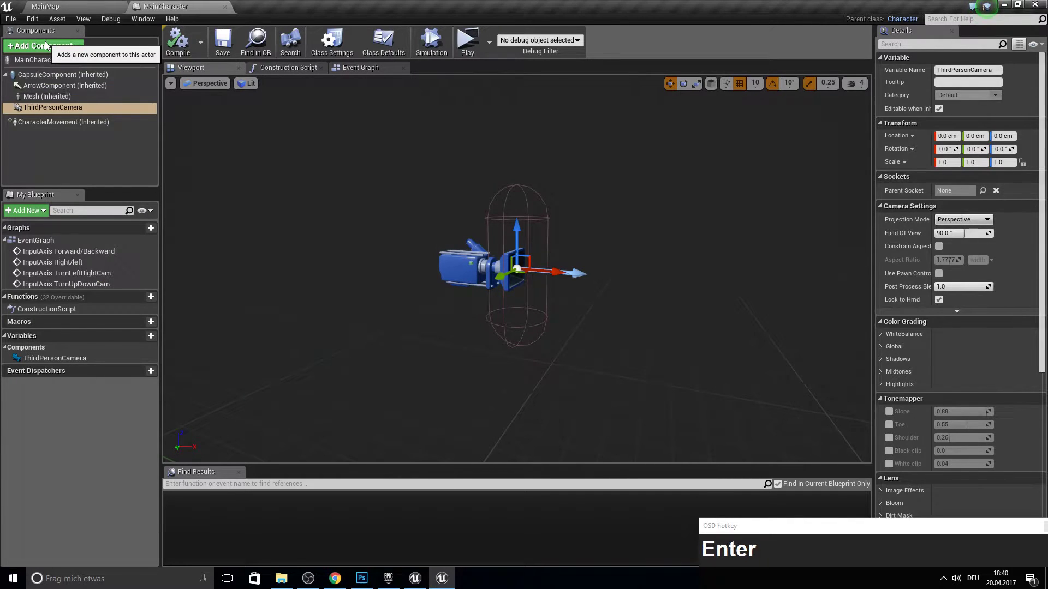
pyautogui.write('F')
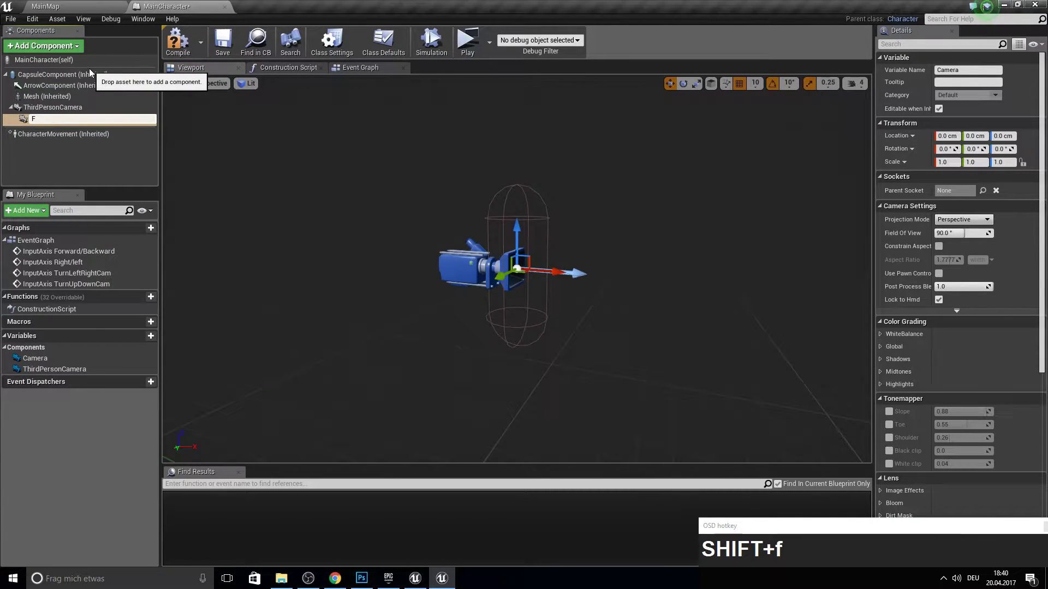
pyautogui.write('son')
pyautogui.press('BackSpace')
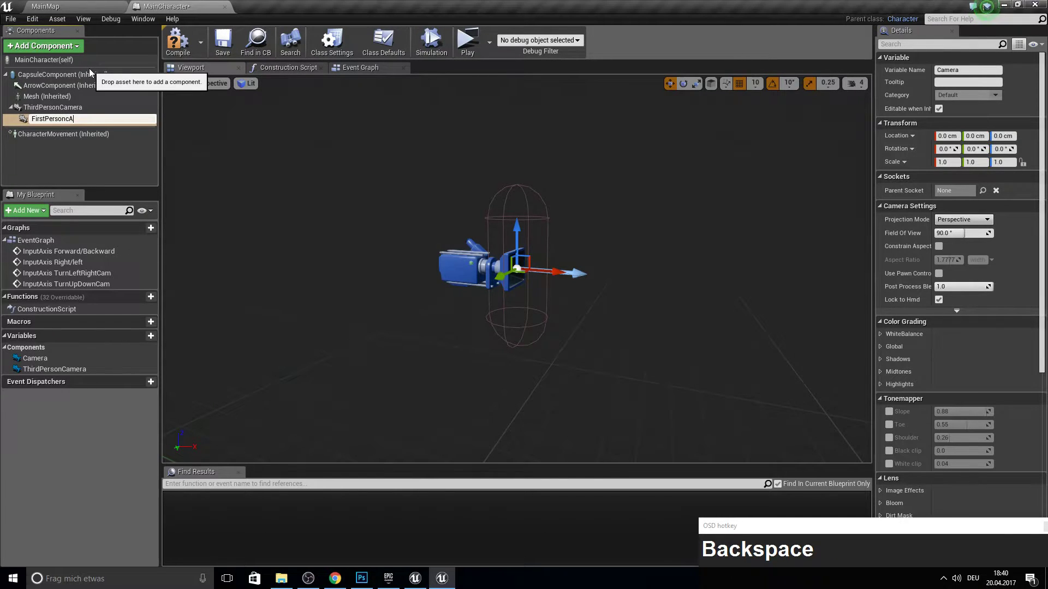
pyautogui.write('Camera')
pyautogui.press('Return')
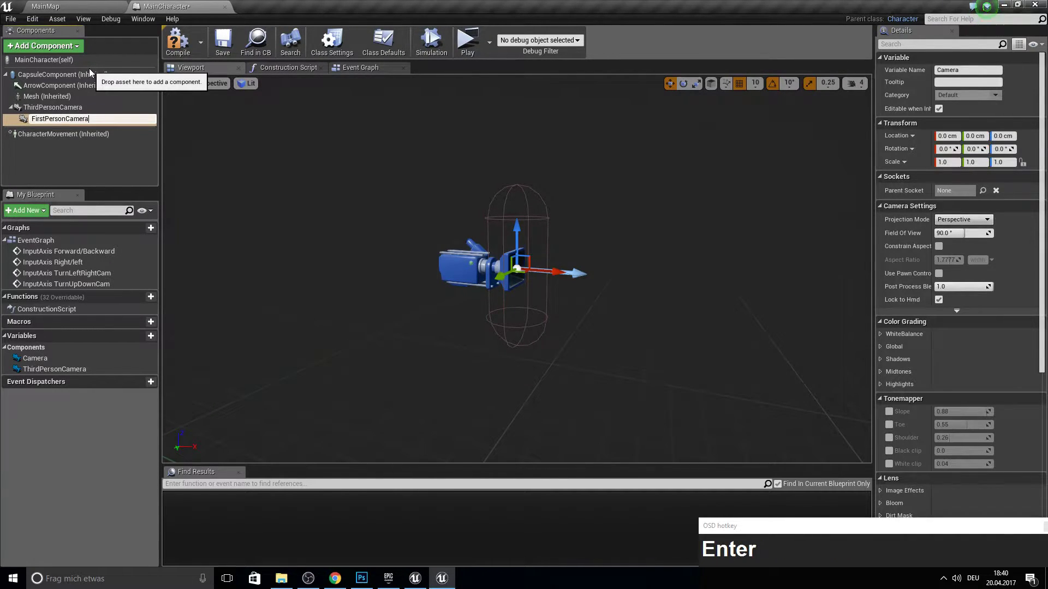
# - Move FirstPersonCamera out from under ThirdPersonCamera so both sit under the capsule, then select ThirdPersonCamera
pyautogui.moveTo(51, 119); pyautogui.dragTo(51, 102)
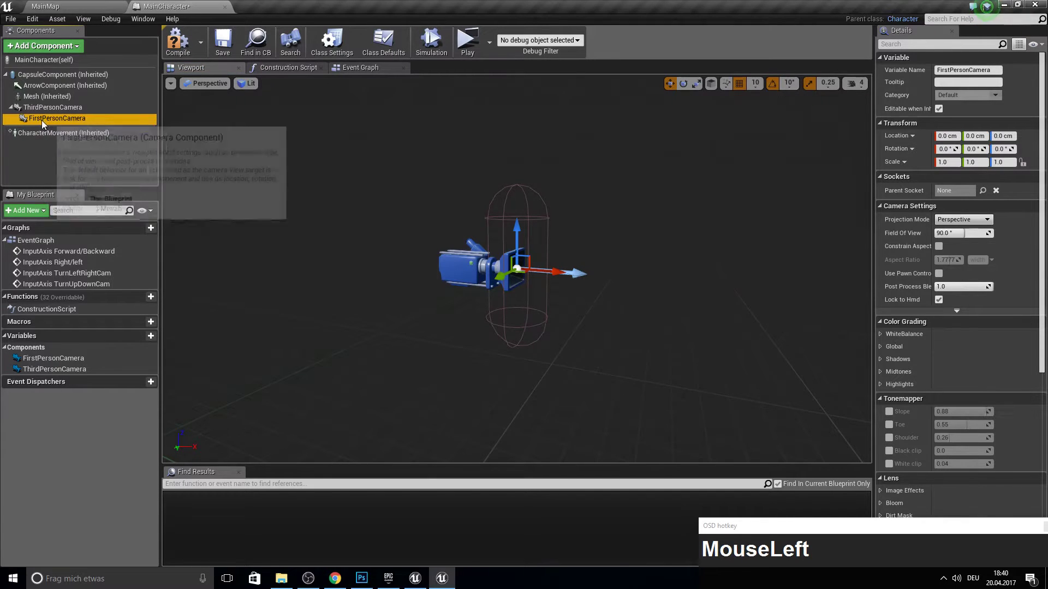
pyautogui.click(51, 105)
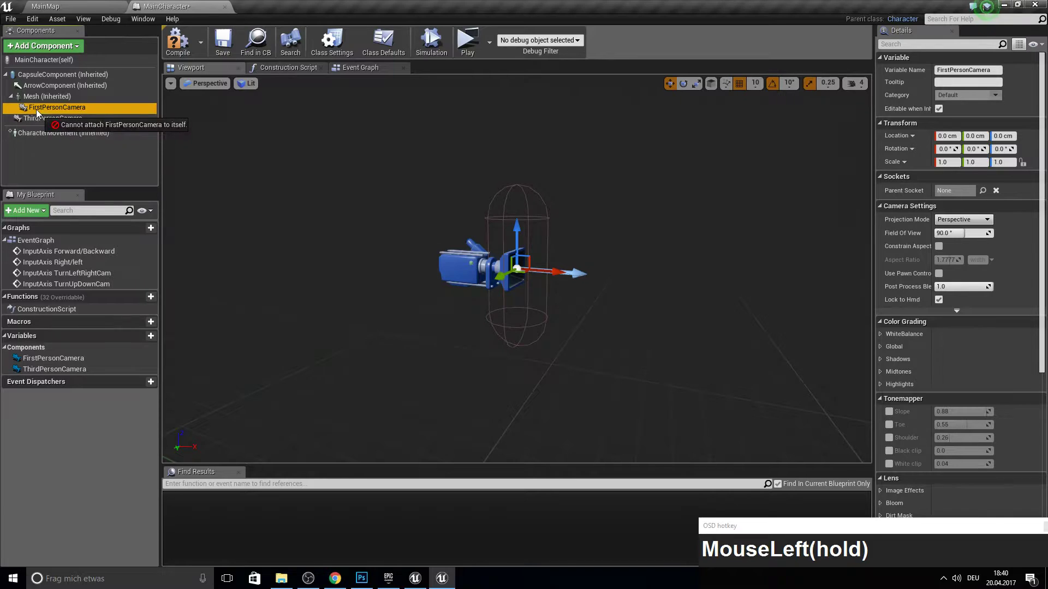
pyautogui.moveTo(24, 109); pyautogui.dragTo(36, 120)
pyautogui.click(33, 109)
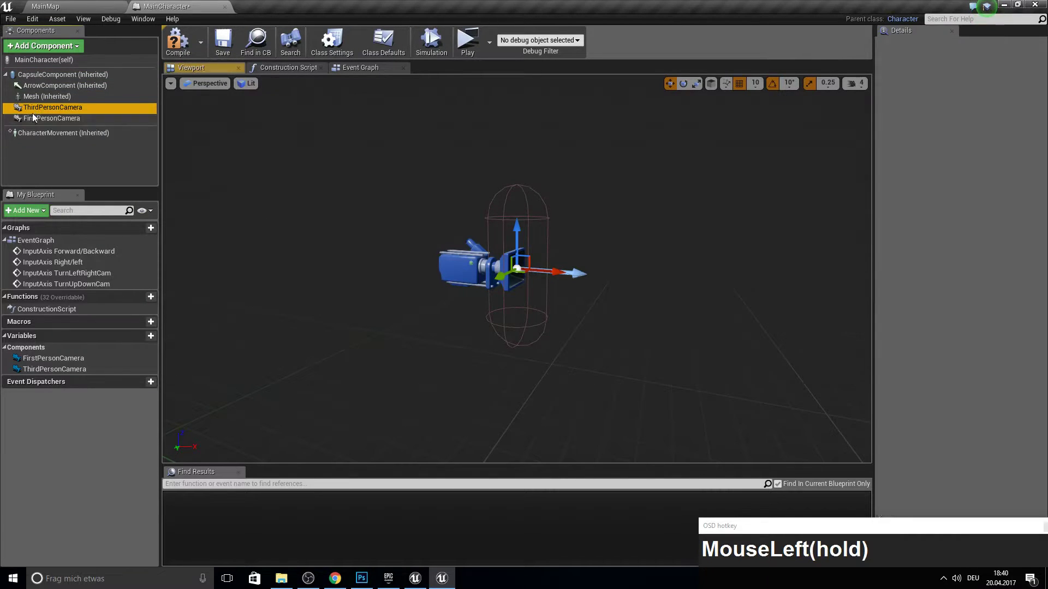
pyautogui.click(33, 118)
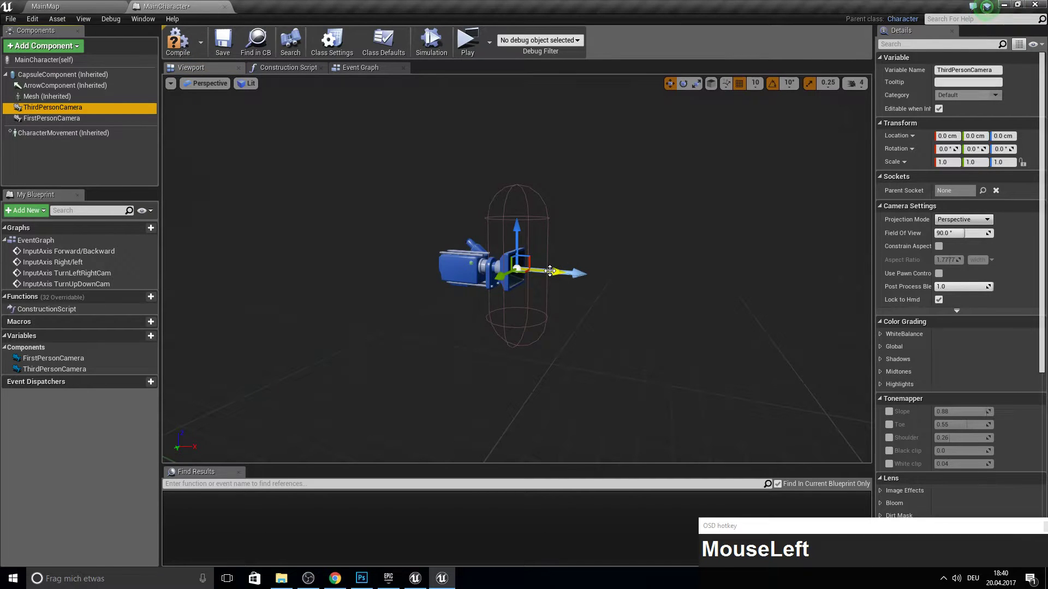
# - Move ThirdPersonCamera to location -250, 70, 40 cm, behind and beside the character
pyautogui.moveTo(563, 271); pyautogui.dragTo(364, 264)
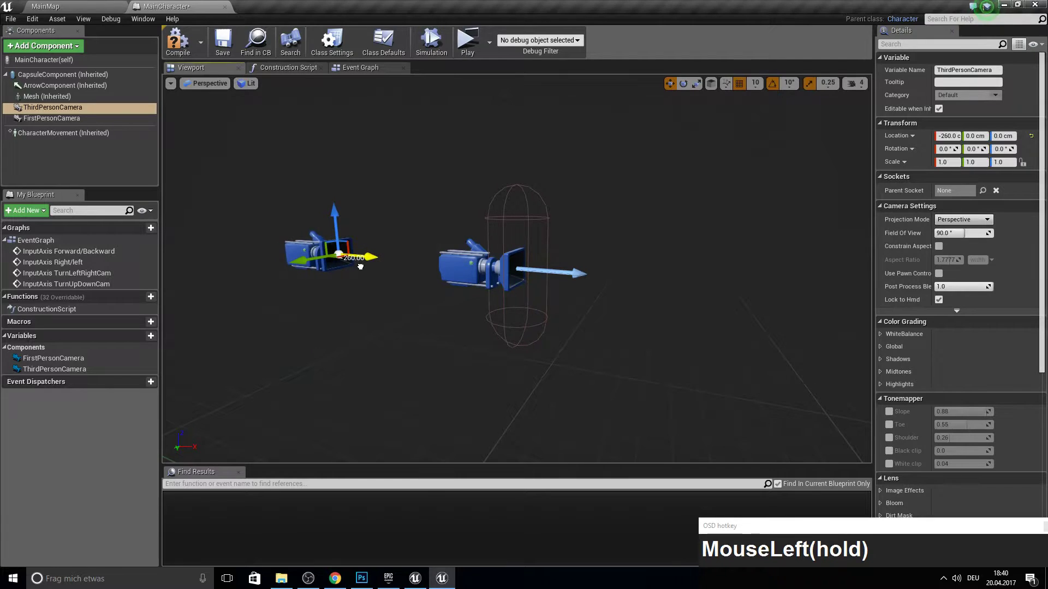
pyautogui.moveTo(364, 265)
pyautogui.mouseDown(button='right')
pyautogui.moveTo(458, 270)
pyautogui.moveTo(342, 263)
pyautogui.mouseUp(button='right')
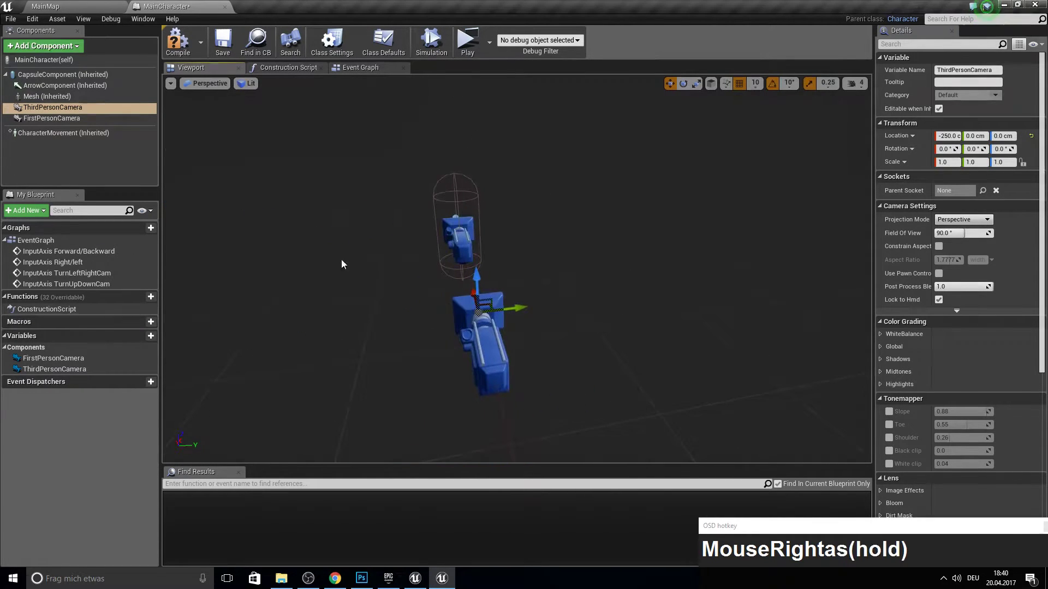
pyautogui.moveTo(471, 287); pyautogui.dragTo(477, 248)
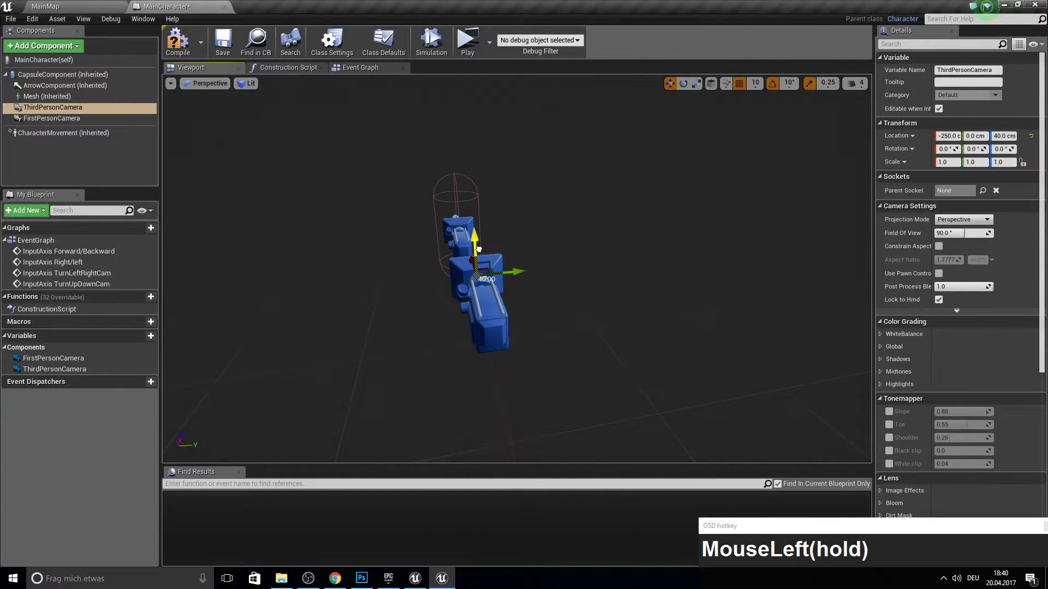
pyautogui.click(508, 270)
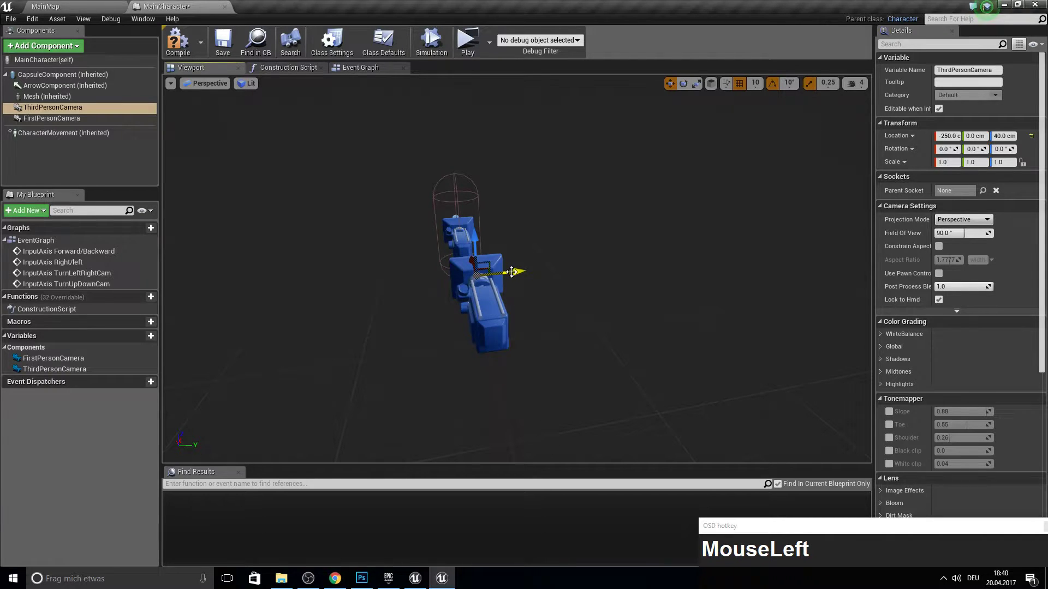
pyautogui.moveTo(515, 271); pyautogui.dragTo(576, 270)
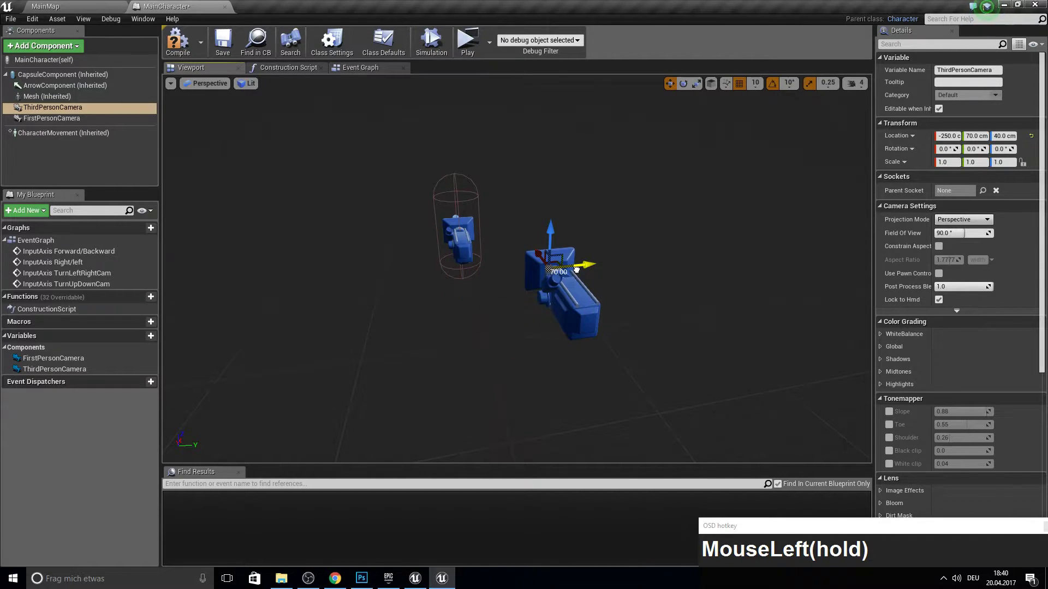
pyautogui.moveTo(475, 198); pyautogui.dragTo(524, 205, button='right')
pyautogui.press('a')
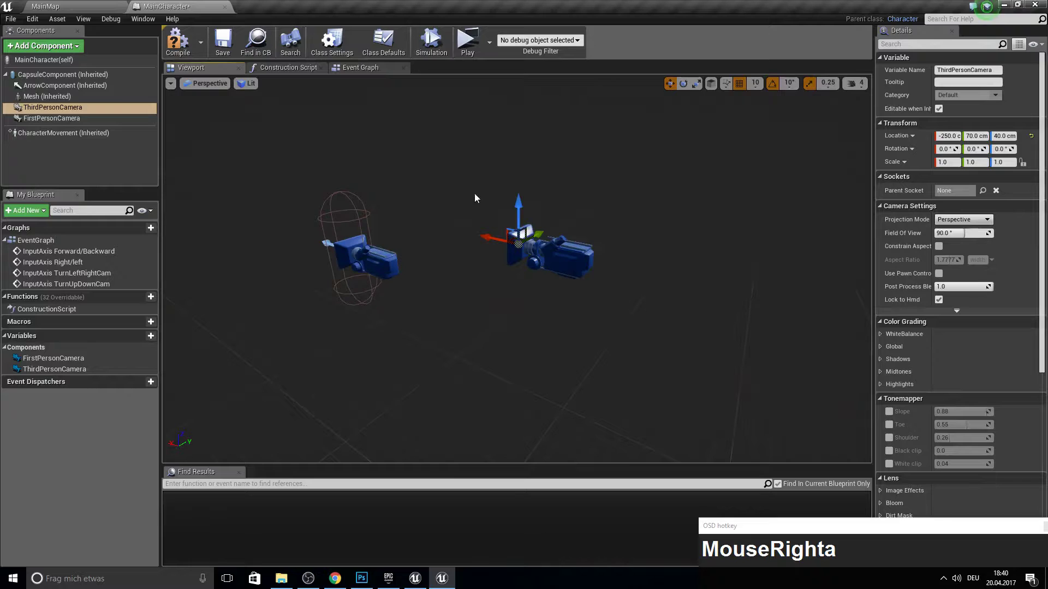
pyautogui.click(170, 127)
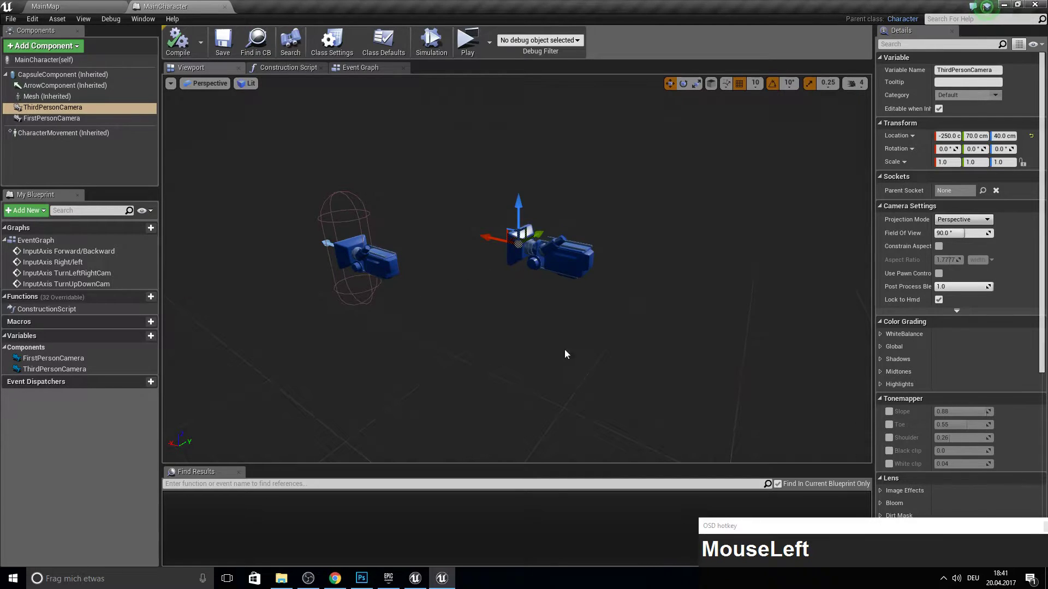
# - Turn off Auto Activate for ThirdPersonCamera and compare it with FirstPersonCamera's activation setting
pyautogui.press('F10')
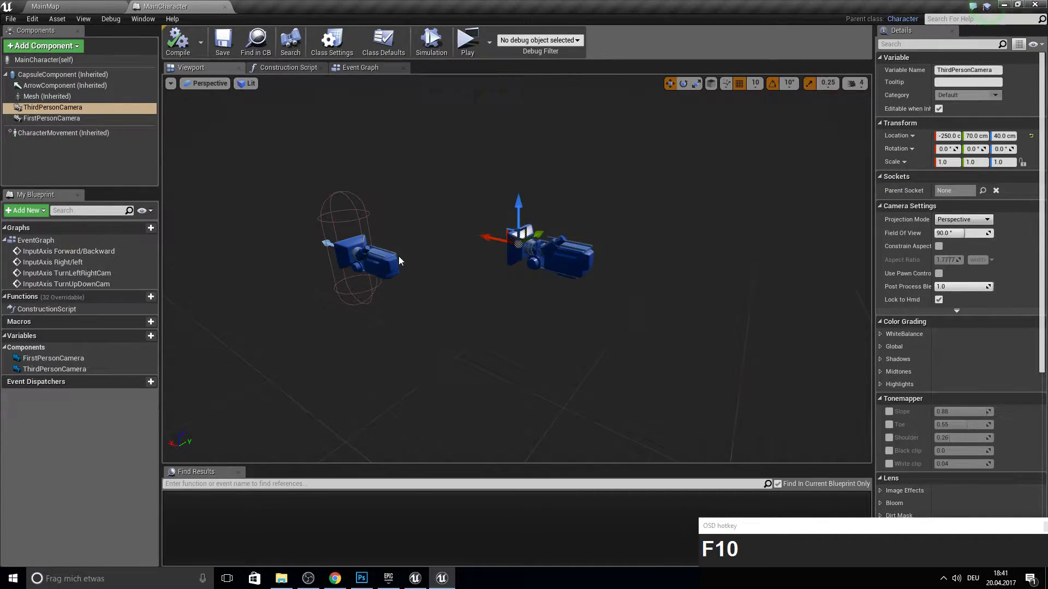
pyautogui.scroll(-4, 941, 262)
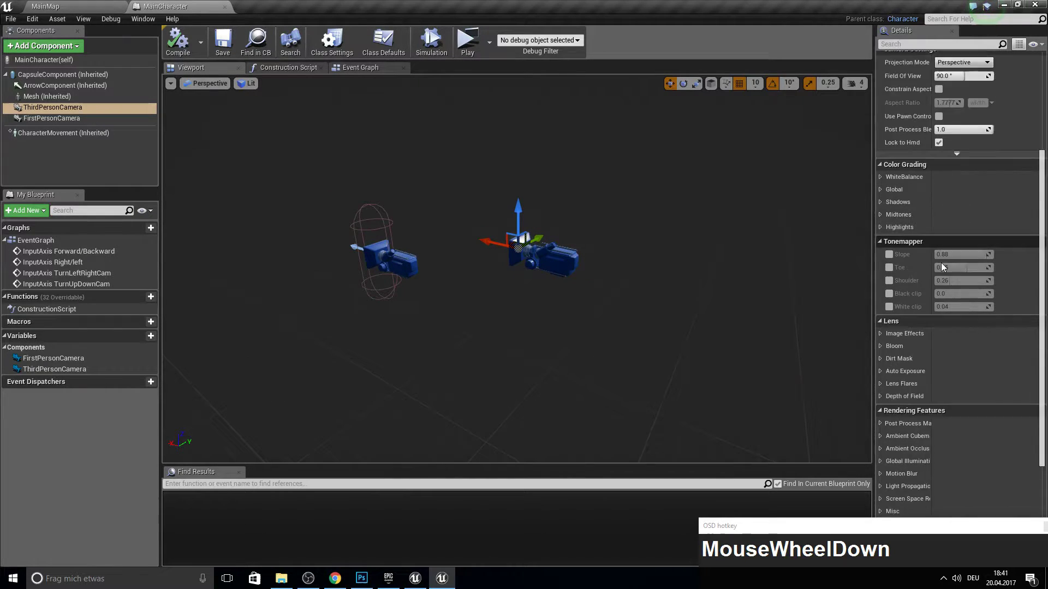
pyautogui.scroll(-4, 937, 281)
pyautogui.scroll(-2, 943, 358)
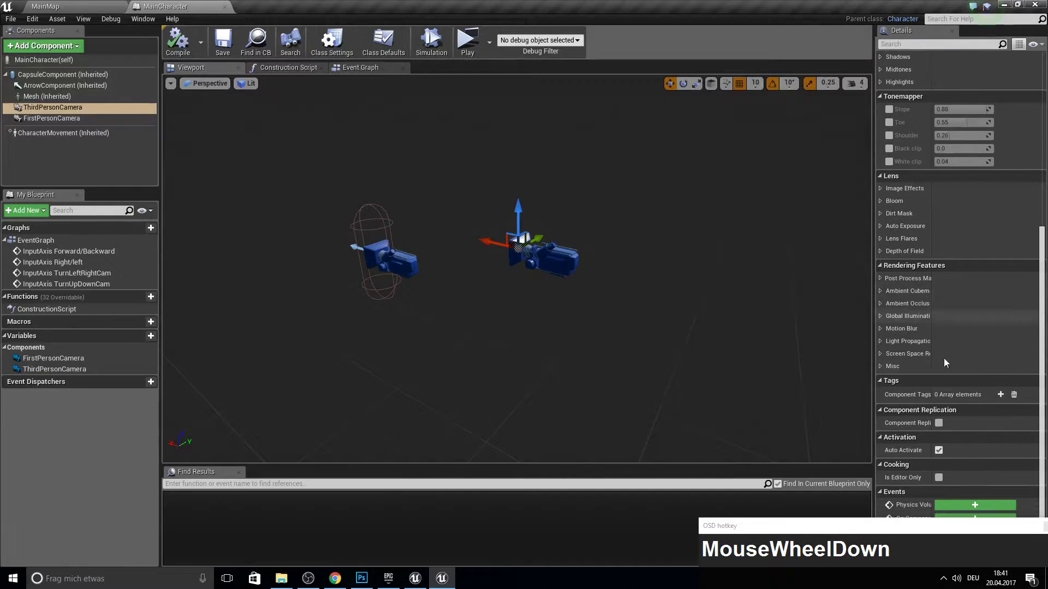
pyautogui.click(938, 451)
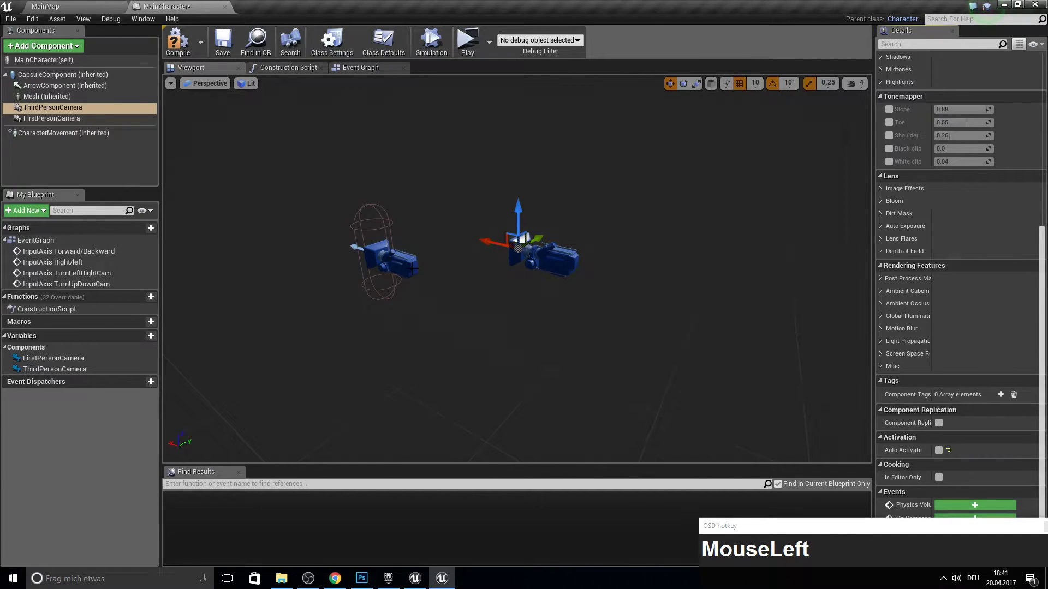
pyautogui.click(405, 267)
pyautogui.click(544, 258)
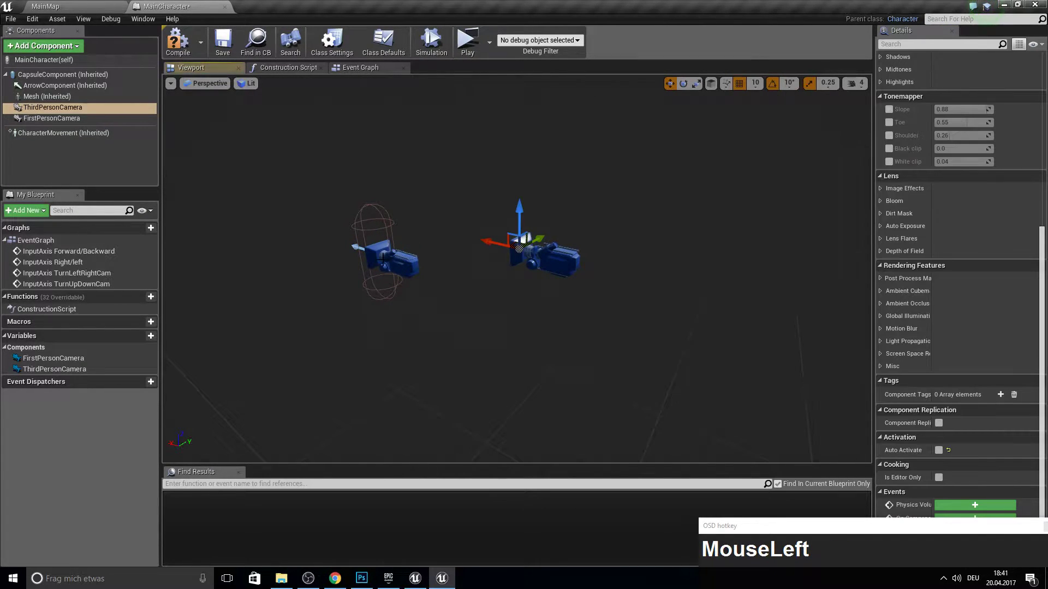
pyautogui.click(384, 258)
pyautogui.click(541, 258)
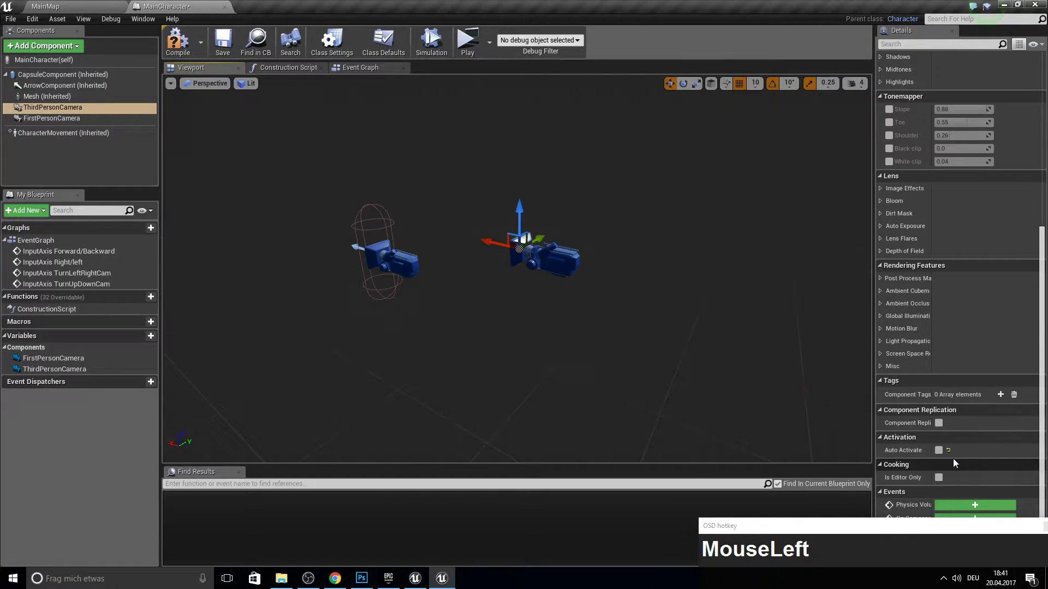
pyautogui.click(405, 262)
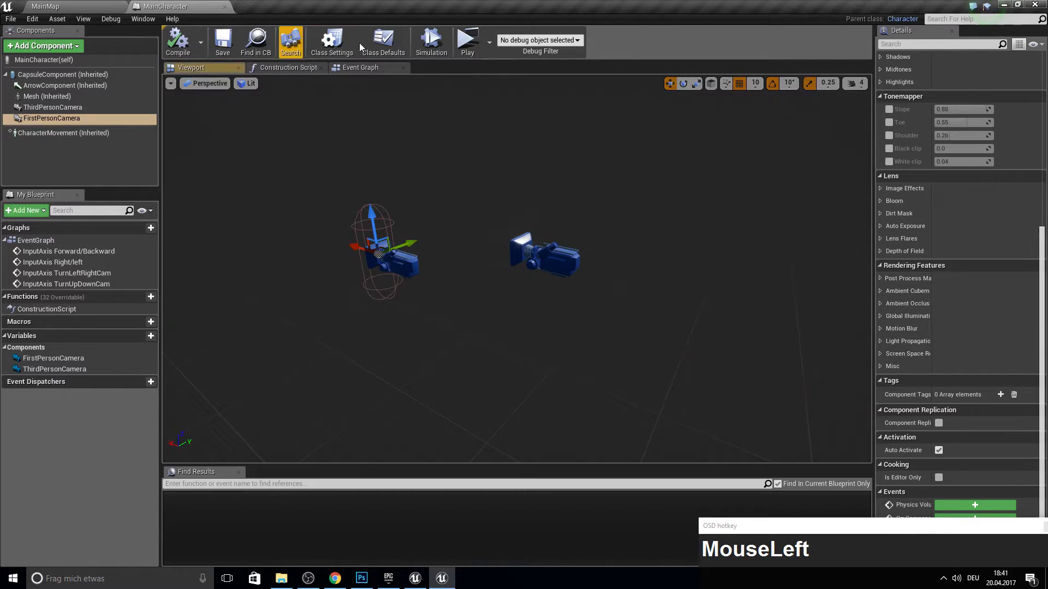
# - Compile and play-test the character, then orbit the viewport around both cameras
pyautogui.click(468, 41)
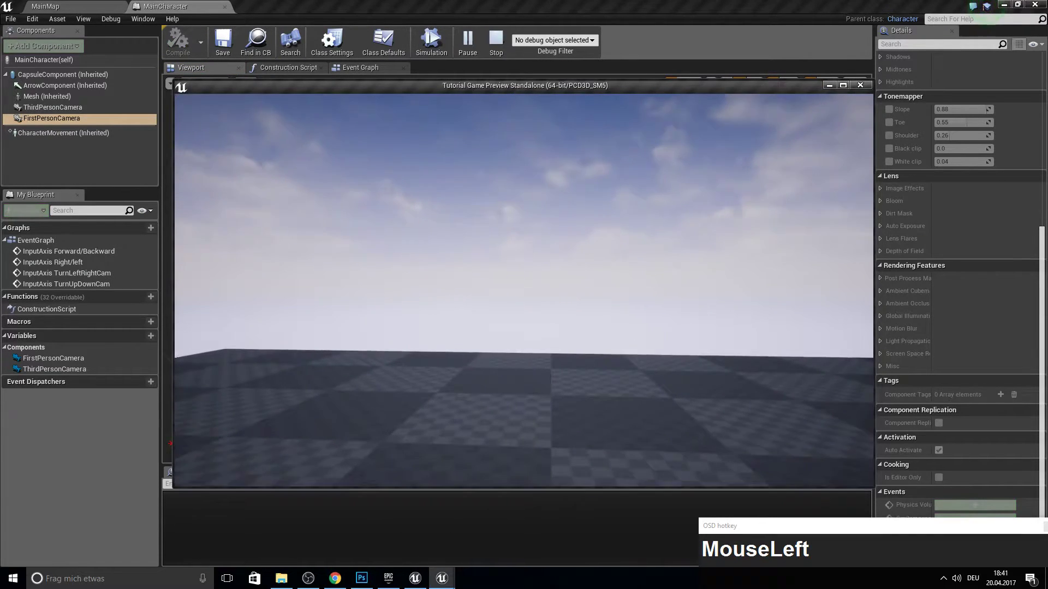
pyautogui.press('Escape')
pyautogui.moveTo(584, 289); pyautogui.dragTo(584, 289, button='right')
pyautogui.press('d')
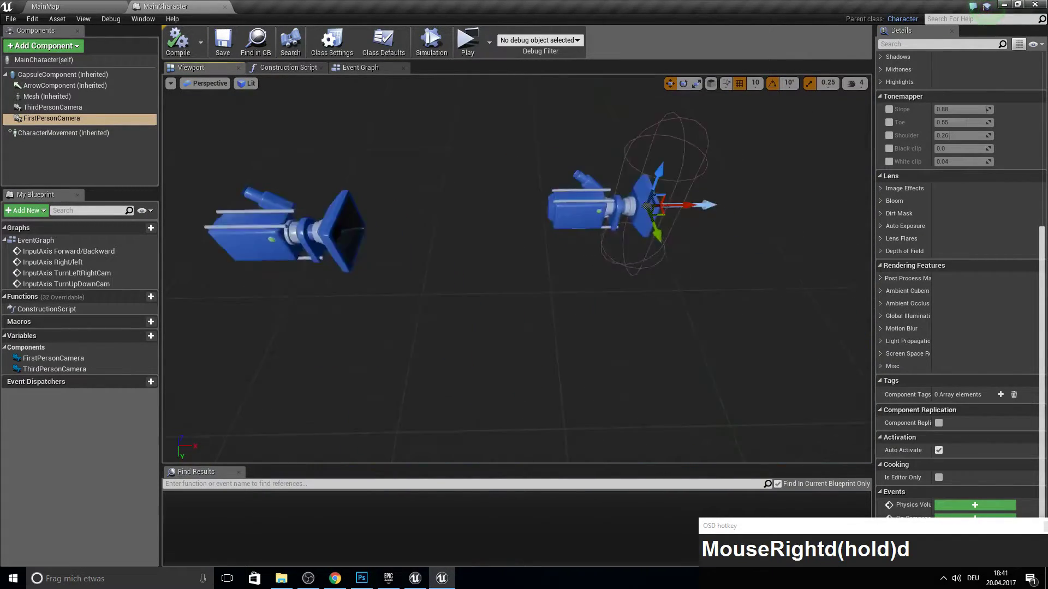
pyautogui.press('a')
pyautogui.moveTo(658, 192); pyautogui.dragTo(658, 191, button='right')
pyautogui.moveTo(405, 93); pyautogui.dragTo(405, 93, button='right')
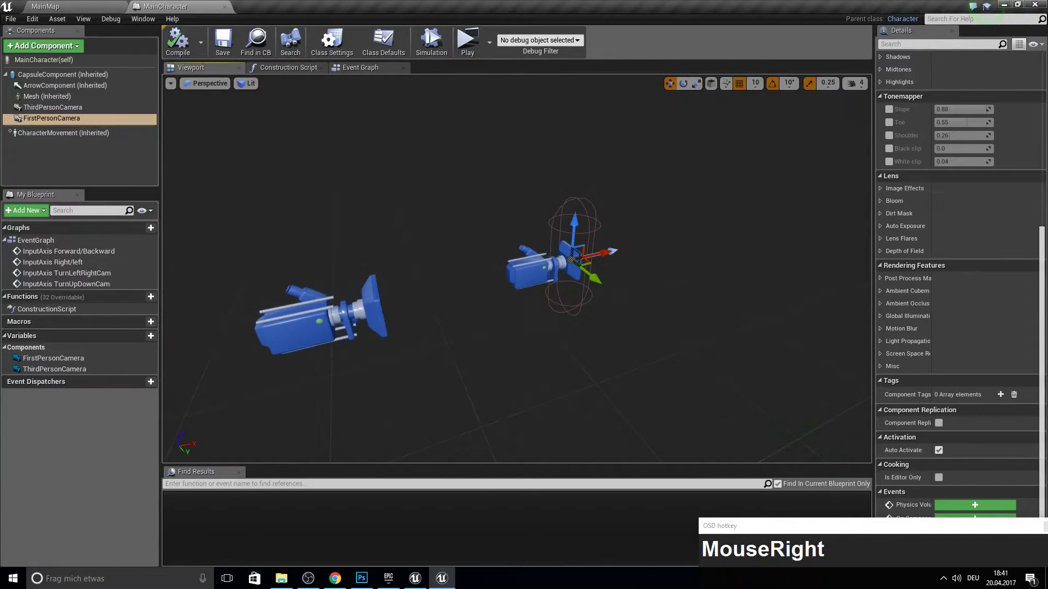
# - Add a K key event node in empty space on the Event Graph
pyautogui.click(362, 70)
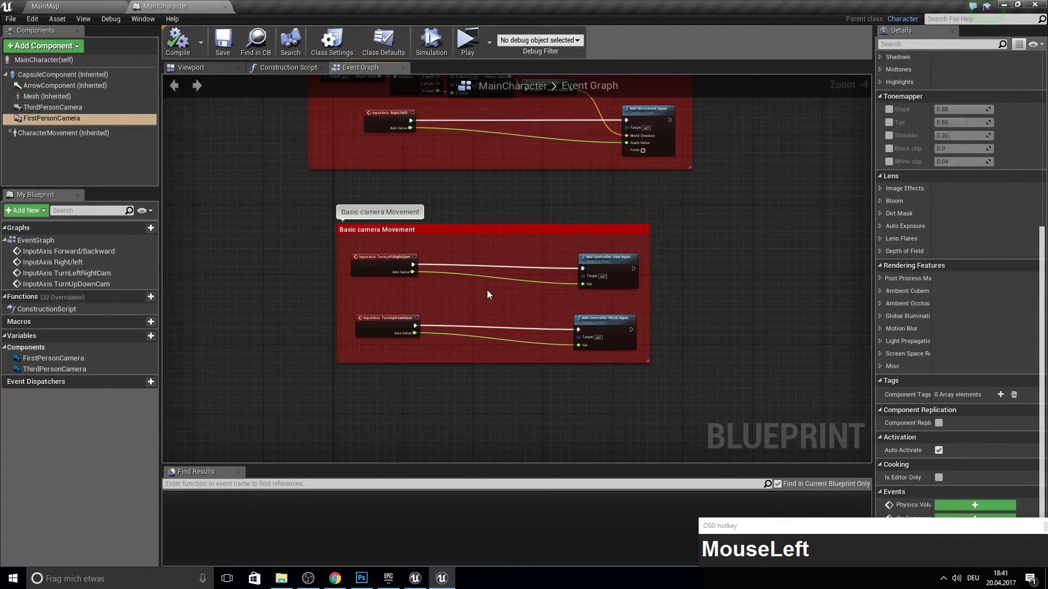
pyautogui.moveTo(488, 289); pyautogui.dragTo(578, 236, button='right')
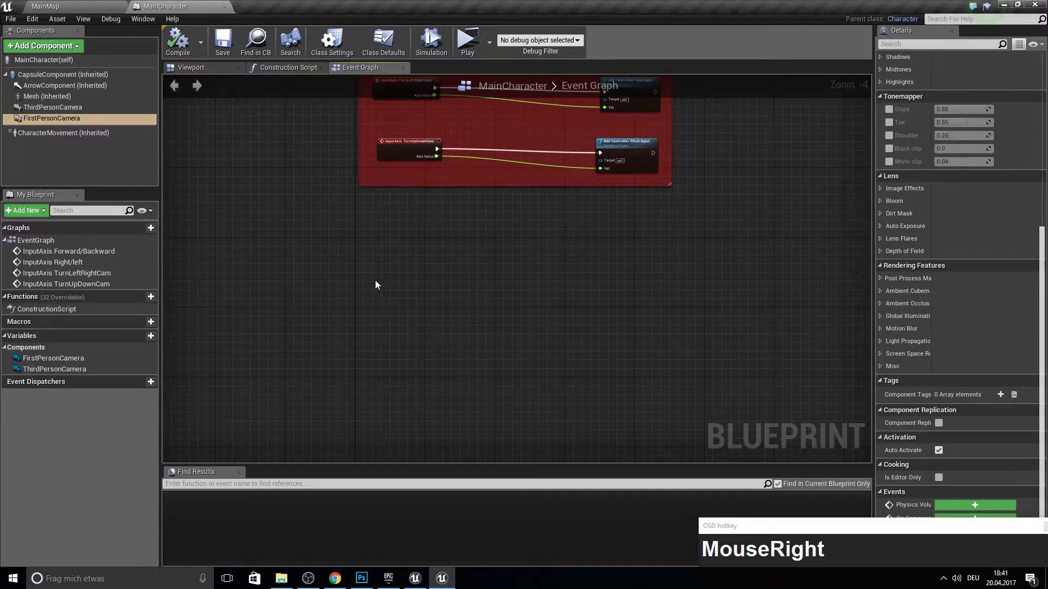
pyautogui.moveTo(375, 281); pyautogui.dragTo(424, 264, button='right')
pyautogui.rightClick(429, 285)
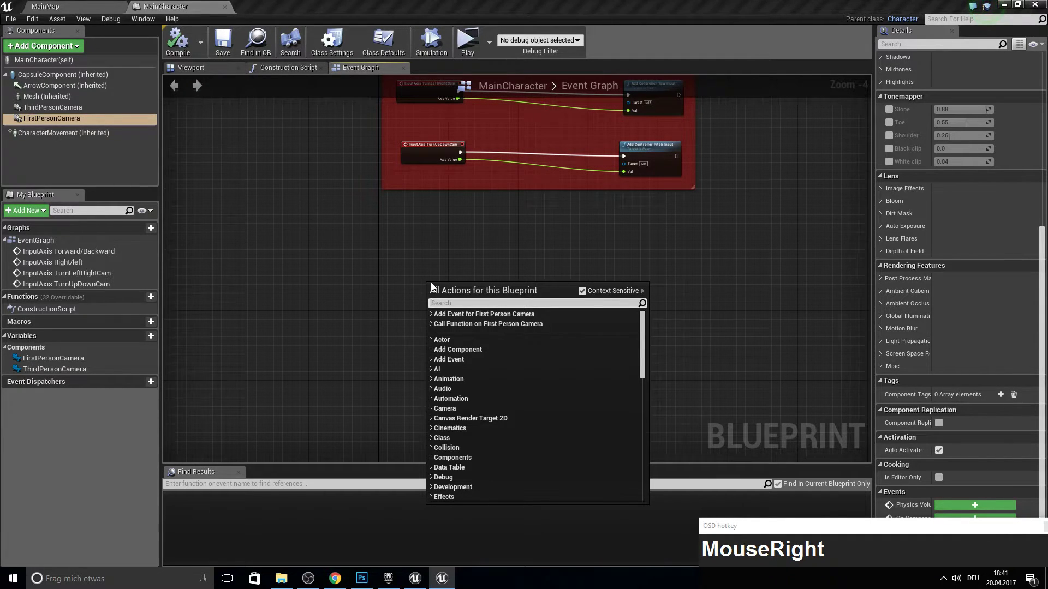
pyautogui.write('k')
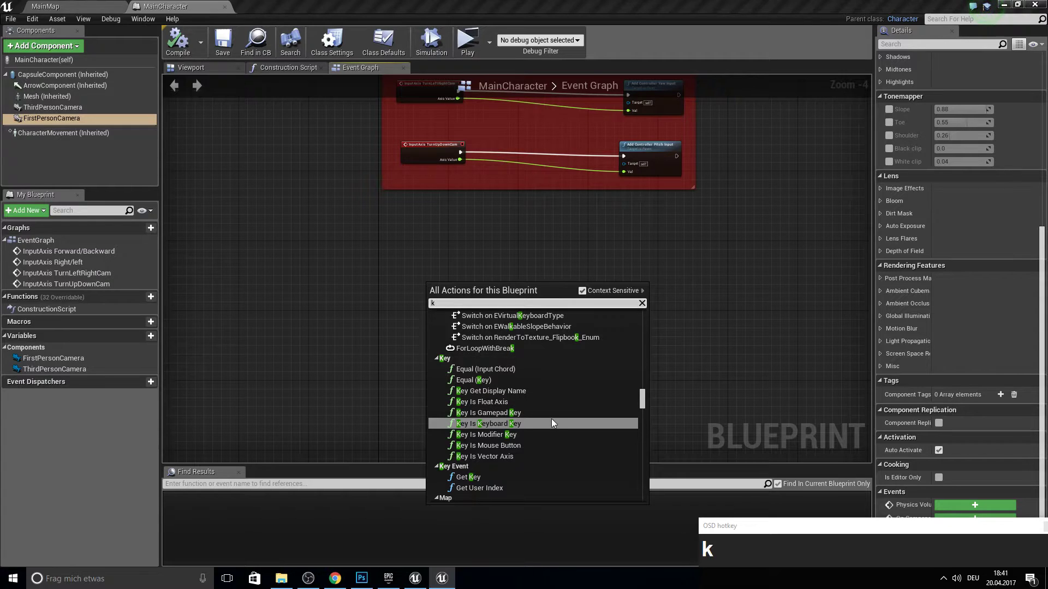
pyautogui.scroll(-3, 533, 406)
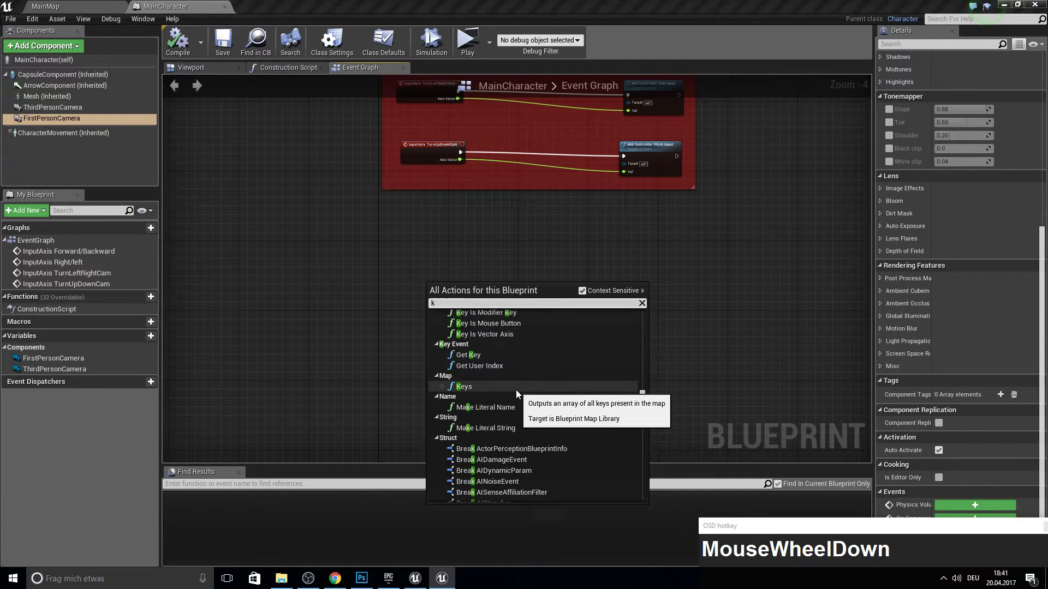
pyautogui.scroll(-5, 511, 422)
pyautogui.moveTo(638, 412); pyautogui.dragTo(642, 371)
pyautogui.scroll(2, 502, 382)
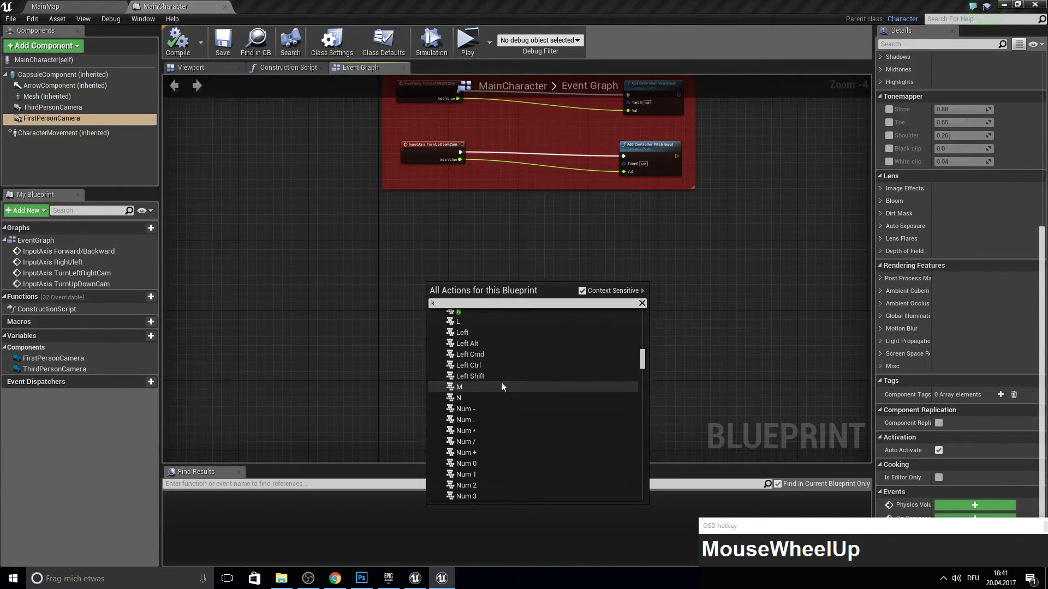
pyautogui.scroll(1, 501, 383)
pyautogui.click(464, 379)
pyautogui.scroll(4, 462, 299)
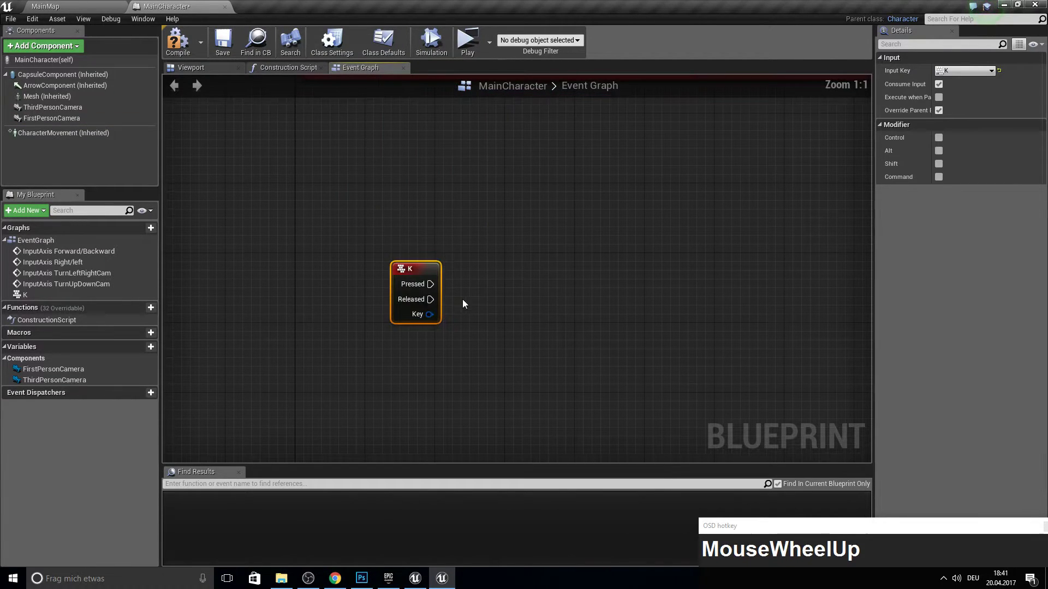
# - Add a FlipFlop node wired from the K event's Pressed output
pyautogui.rightClick(505, 230)
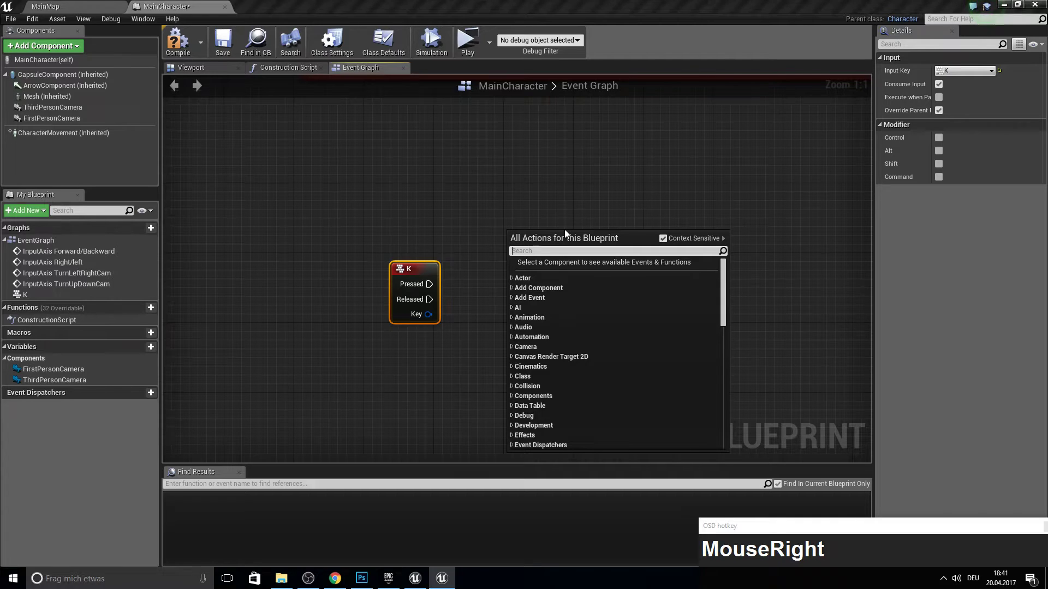
pyautogui.write('keyboard')
pyautogui.scroll(2, 562, 280)
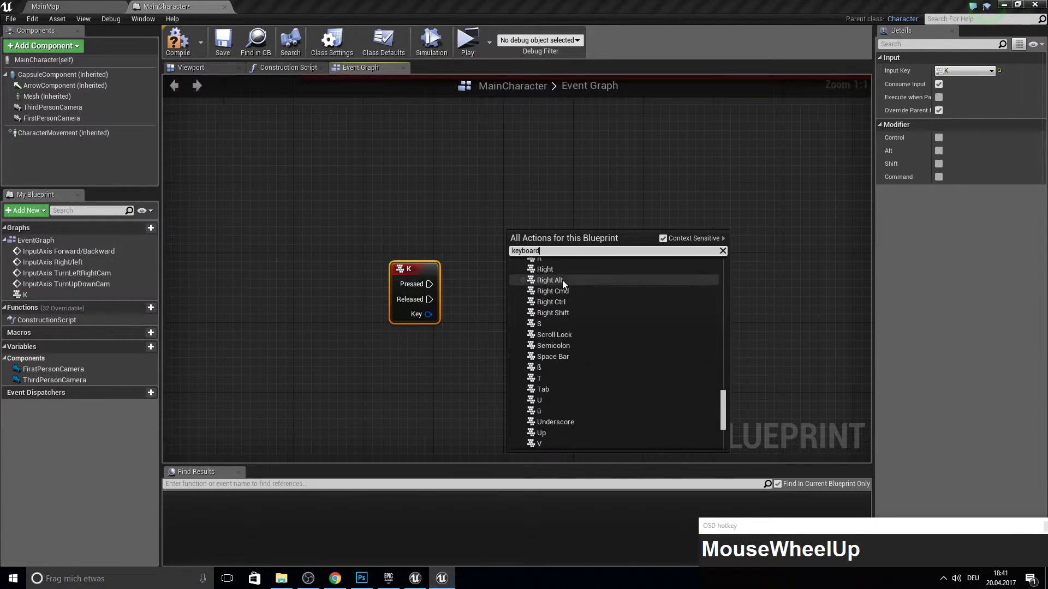
pyautogui.scroll(2, 590, 310)
pyautogui.scroll(2, 605, 303)
pyautogui.scroll(2, 577, 302)
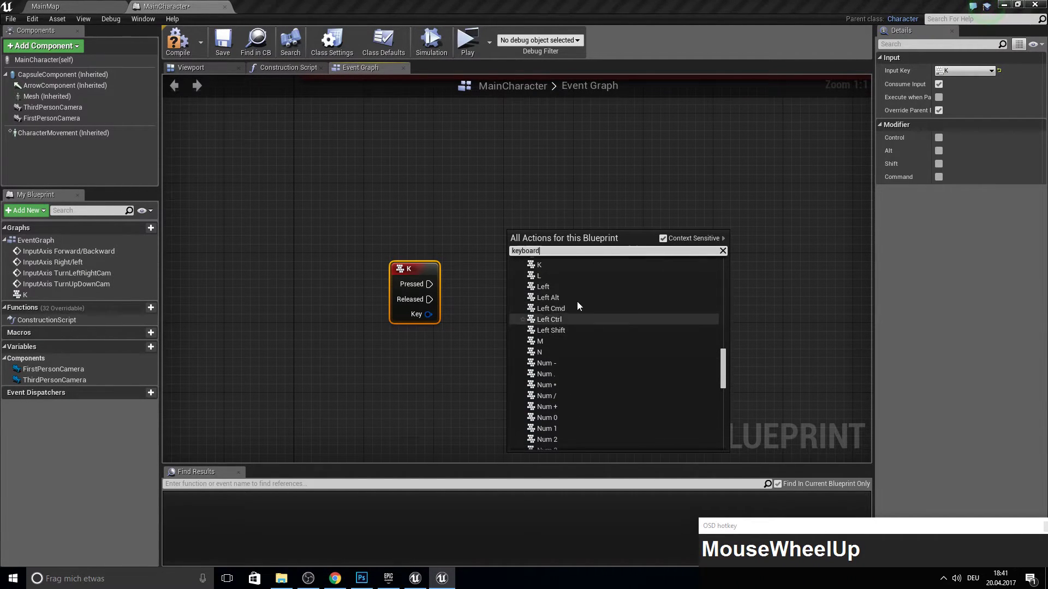
pyautogui.click(481, 221)
pyautogui.moveTo(455, 296); pyautogui.dragTo(278, 248, button='right')
pyautogui.moveTo(251, 235); pyautogui.dragTo(339, 247)
pyautogui.write('f')
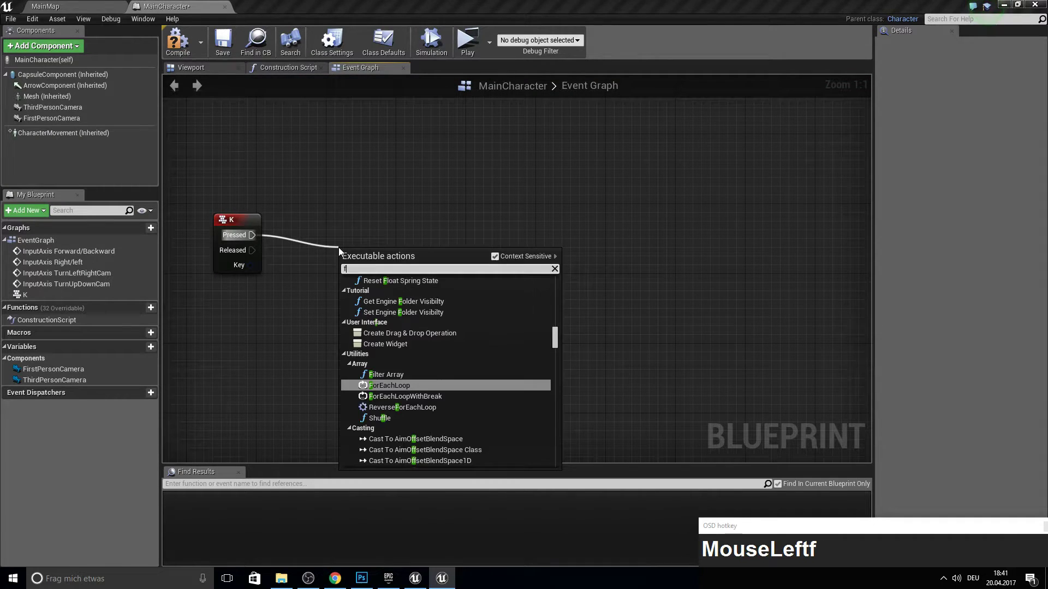
pyautogui.write('lipfl')
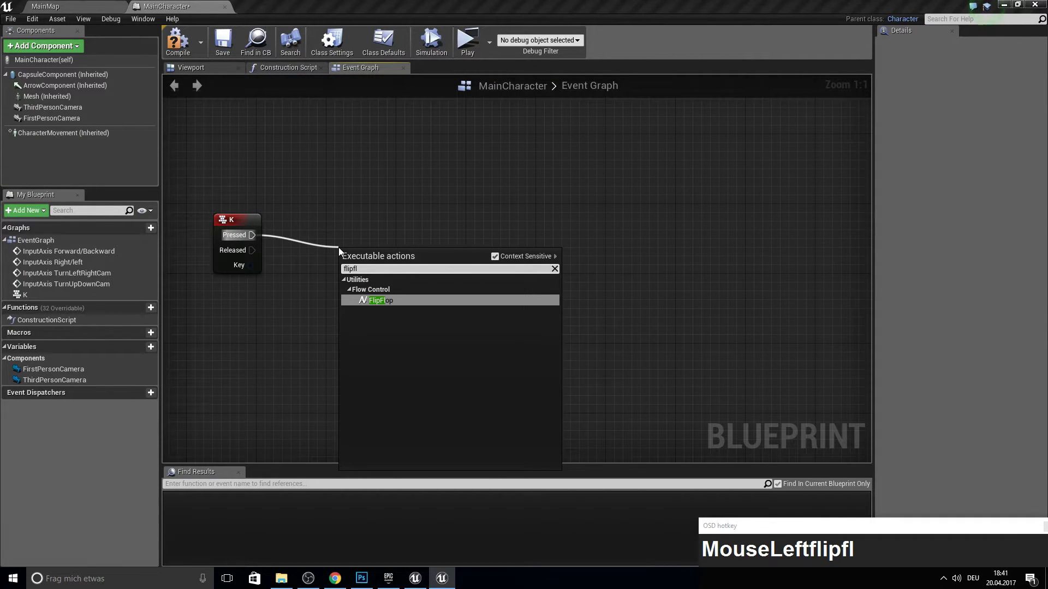
pyautogui.press('Return')
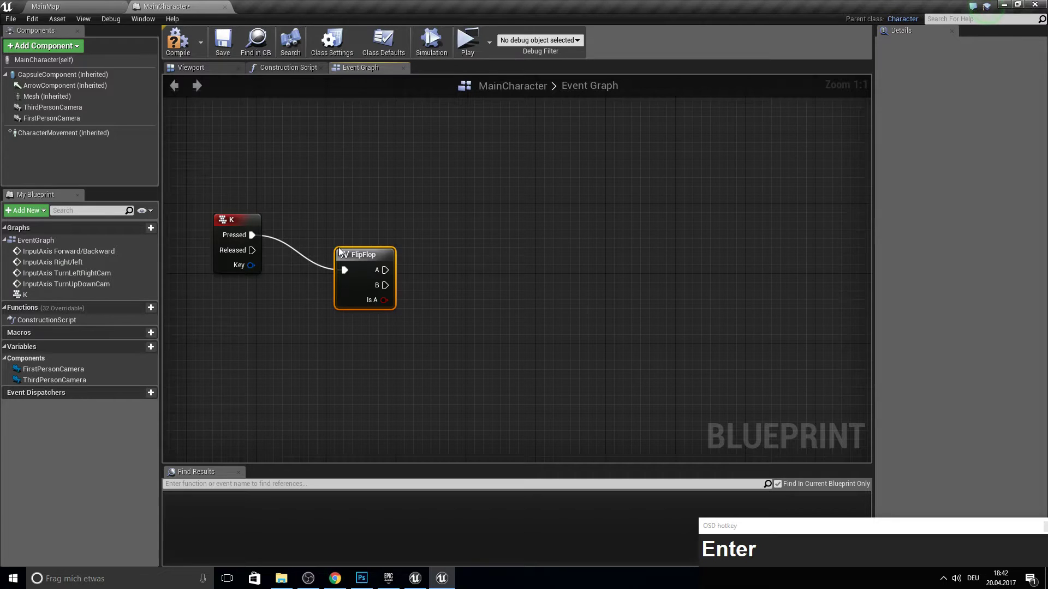
# - Align FlipFlop with the K event and add Third and First Person Camera references to the graph
pyautogui.moveTo(368, 247); pyautogui.dragTo(350, 213)
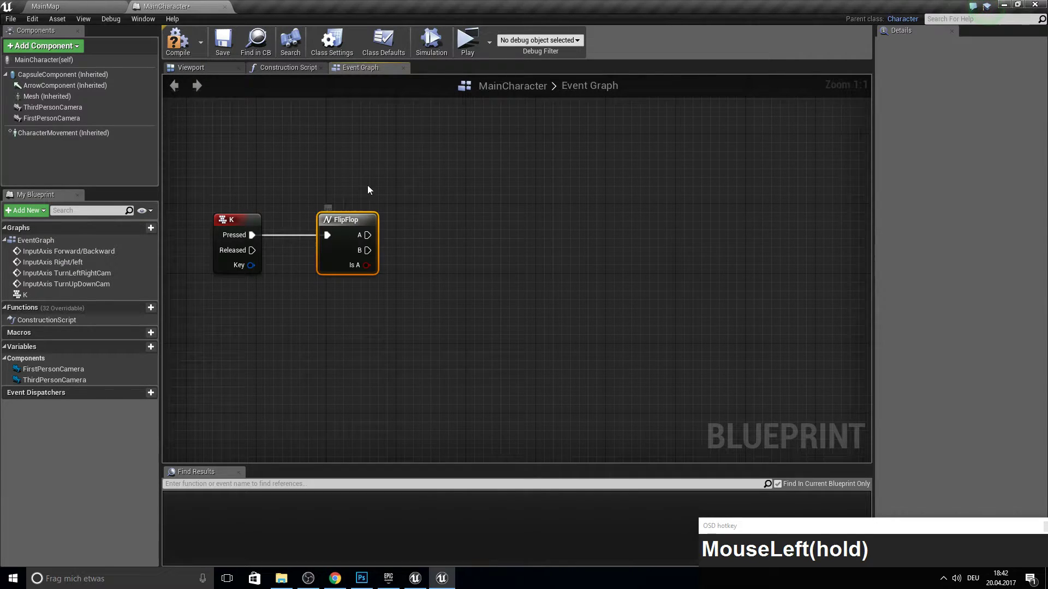
pyautogui.moveTo(340, 252); pyautogui.dragTo(293, 300, button='right')
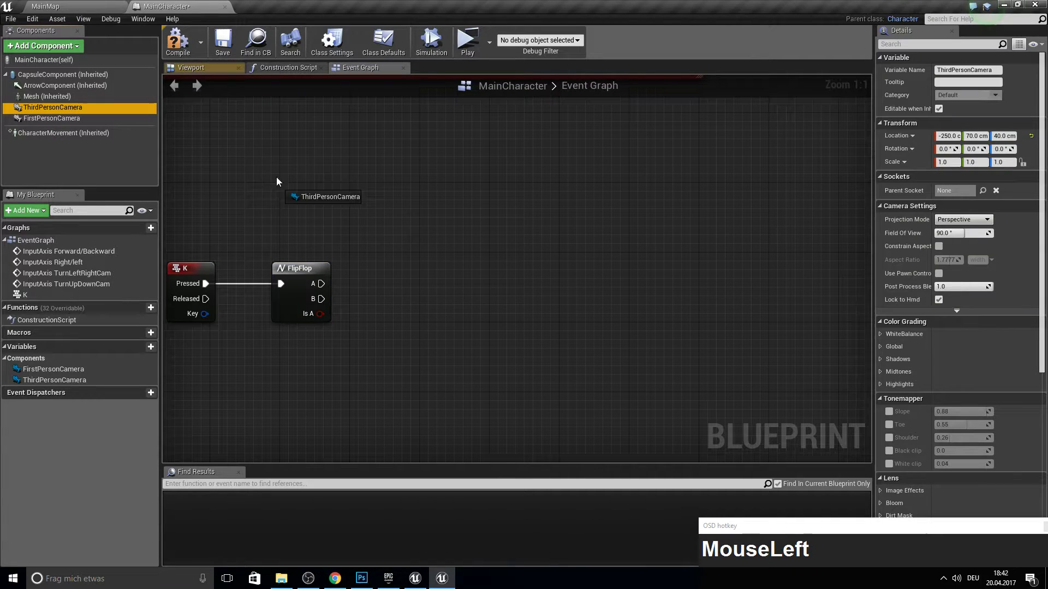
pyautogui.moveTo(58, 107); pyautogui.dragTo(270, 174)
pyautogui.moveTo(51, 118); pyautogui.dragTo(287, 210)
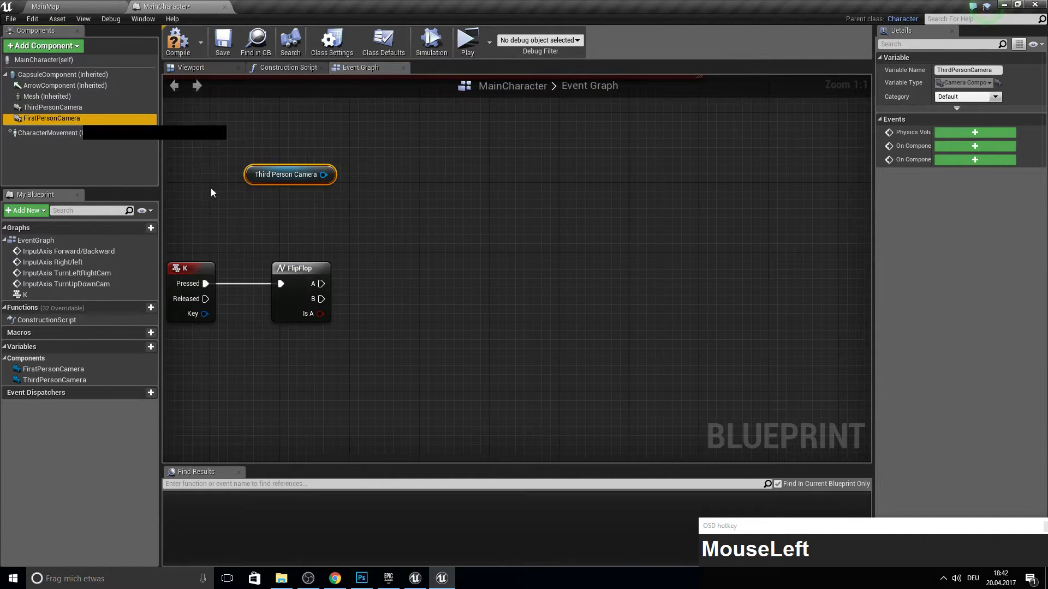
# - Create a Set Auto Activate node for First Person Camera, driven by FlipFlop's A output
pyautogui.moveTo(403, 213); pyautogui.dragTo(403, 213)
pyautogui.write('se')
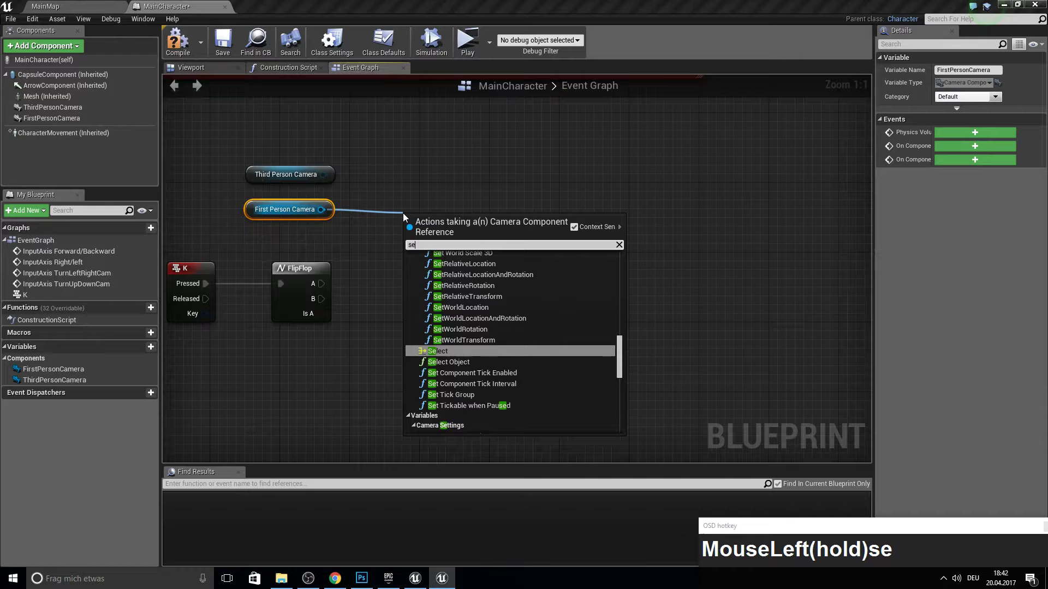
pyautogui.write('ta ct')
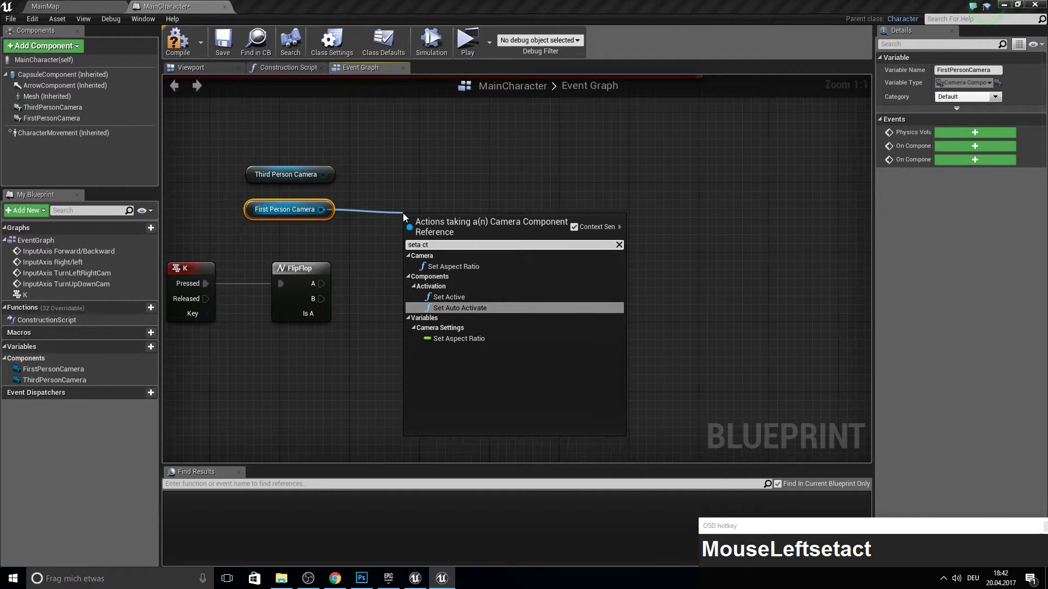
pyautogui.press('Return')
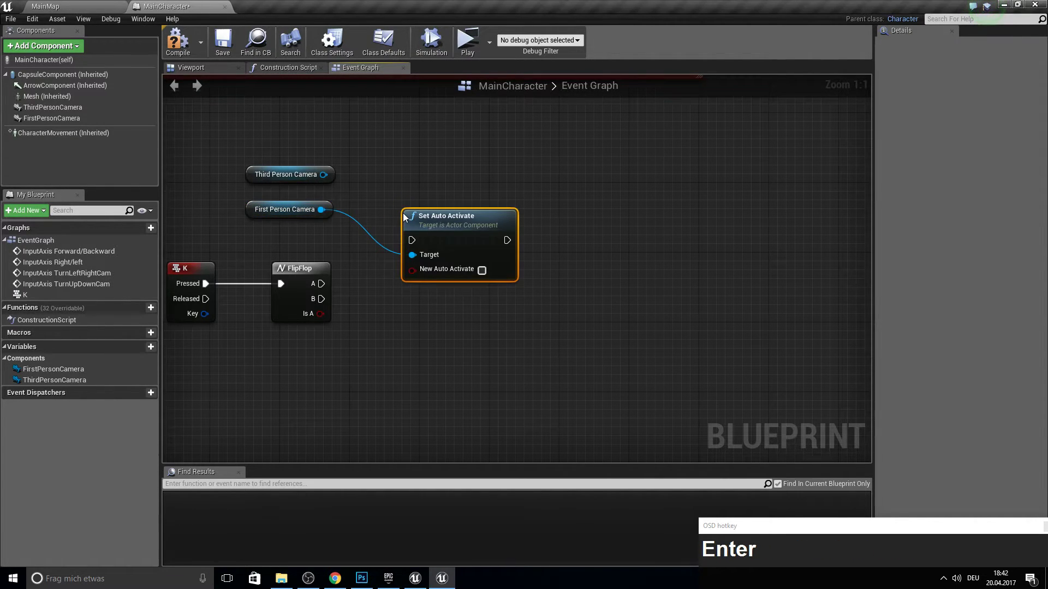
pyautogui.moveTo(412, 240); pyautogui.dragTo(416, 240)
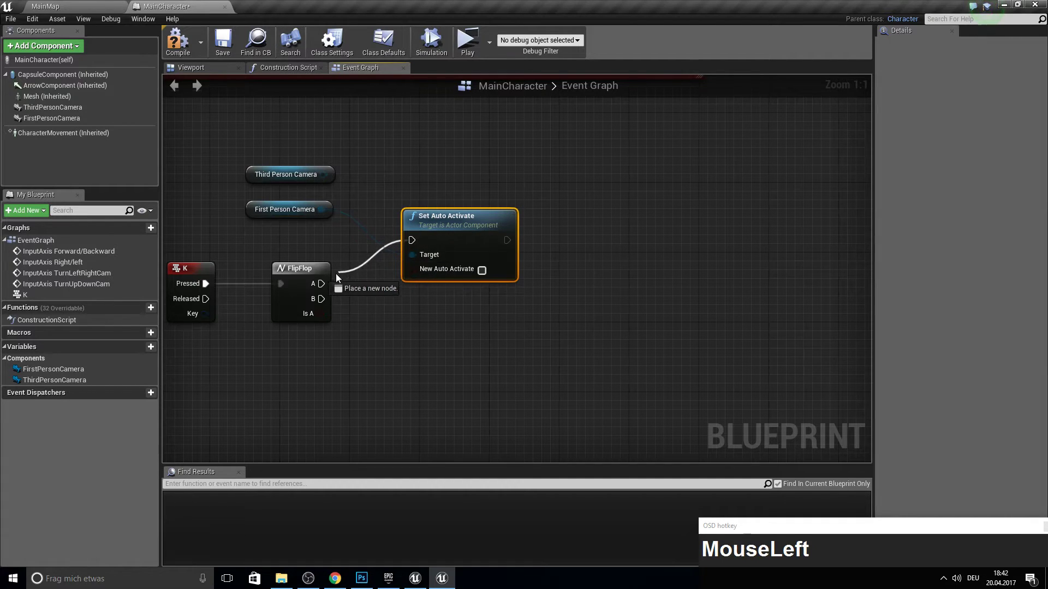
pyautogui.moveTo(323, 284); pyautogui.dragTo(324, 283)
pyautogui.moveTo(447, 228); pyautogui.dragTo(430, 203)
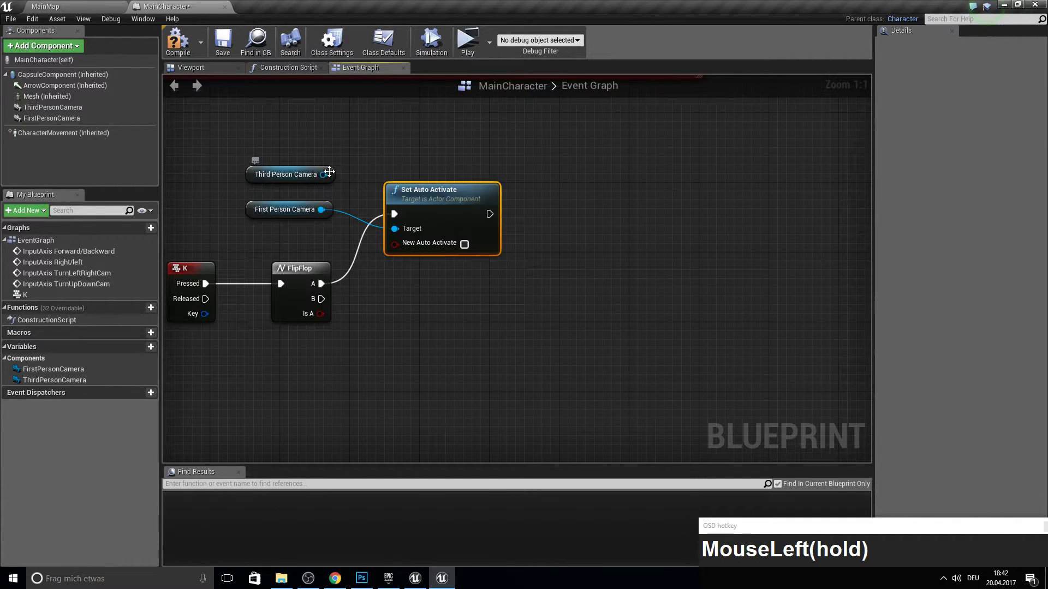
# - Chain a Set Auto Activate node for Third Person Camera after it, with New Auto Activate ticked
pyautogui.moveTo(262, 176); pyautogui.dragTo(420, 166)
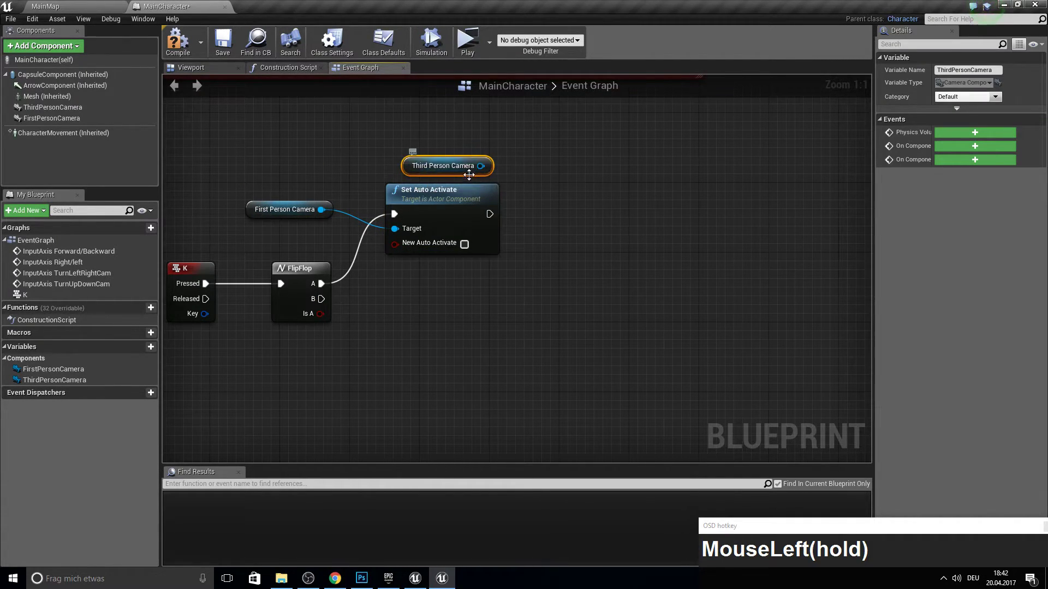
pyautogui.moveTo(483, 165); pyautogui.dragTo(564, 188)
pyautogui.write('set a')
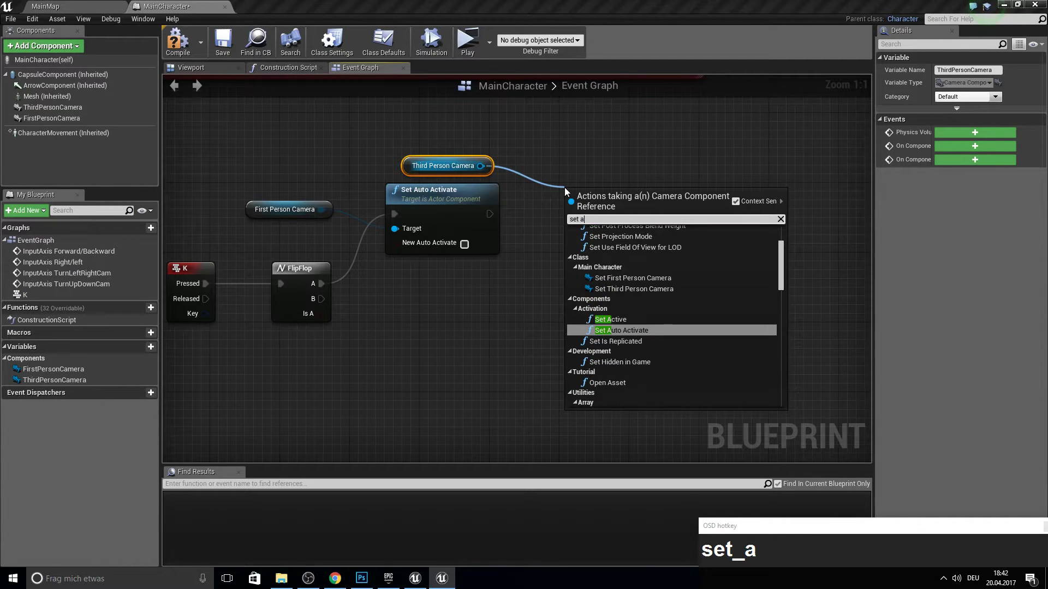
pyautogui.write('uto')
pyautogui.press('Return')
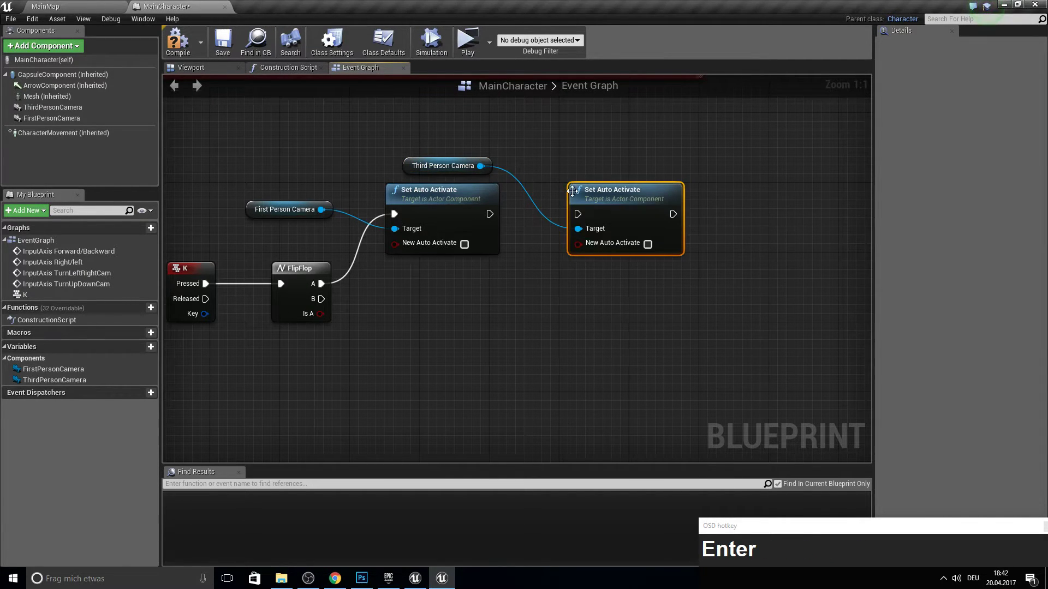
pyautogui.click(564, 214)
pyautogui.click(647, 244)
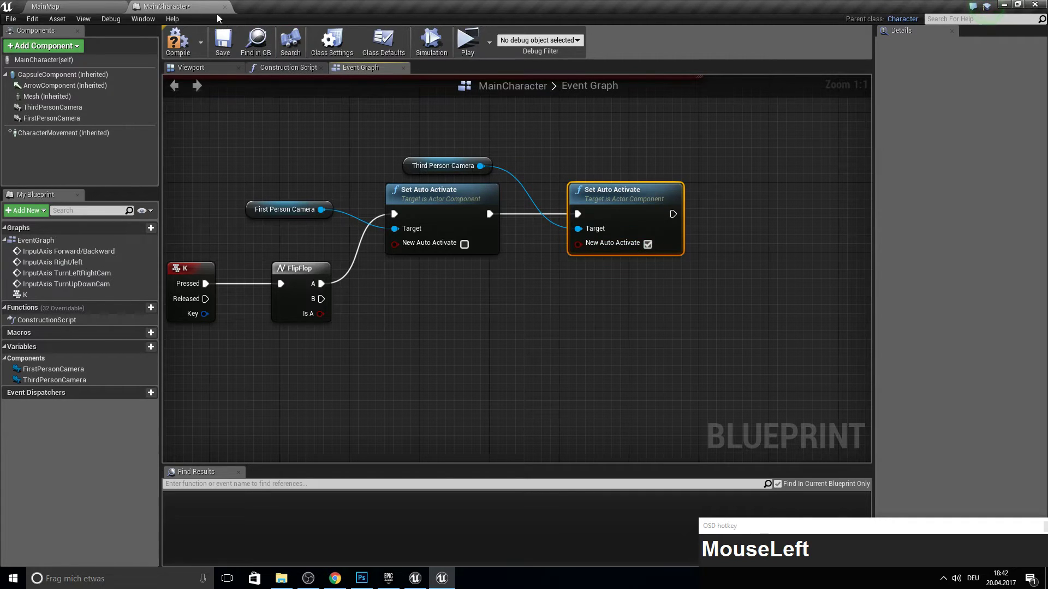
# - Play-test the game and press K to try the camera toggle
pyautogui.click(469, 48)
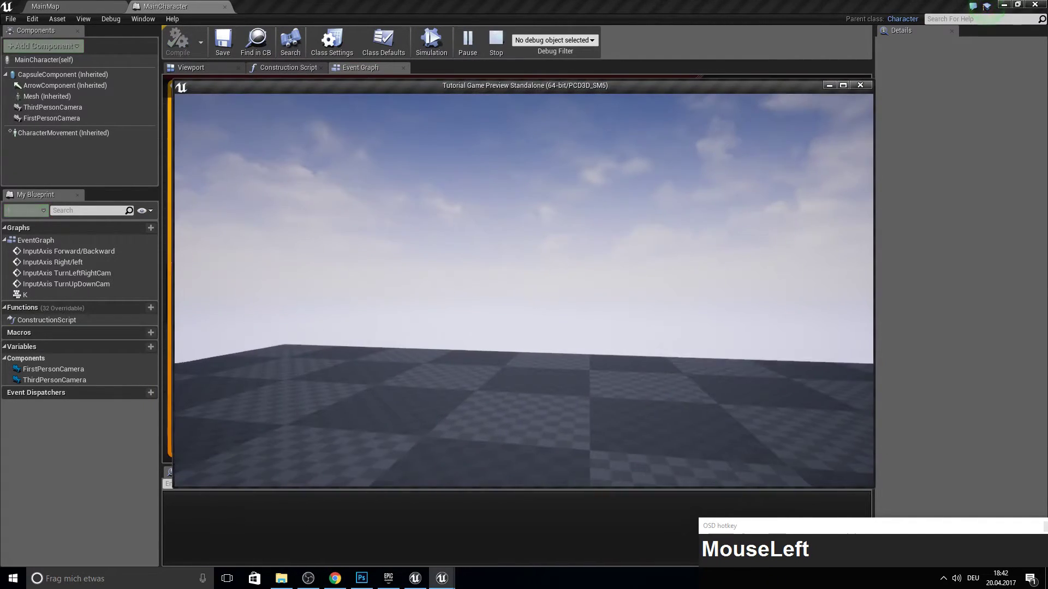
pyautogui.press('k')
pyautogui.press('k')
pyautogui.press('Escape')
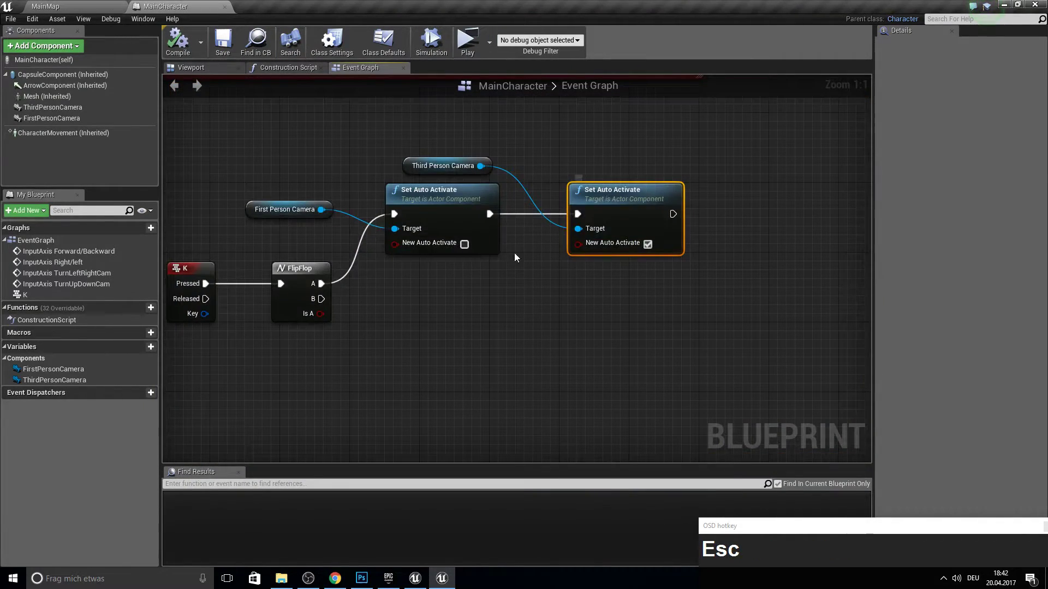
# - Replace both Set Auto Activate nodes with a First Person Camera Set Active driven by FlipFlop A
pyautogui.click(483, 191)
pyautogui.press('Delete')
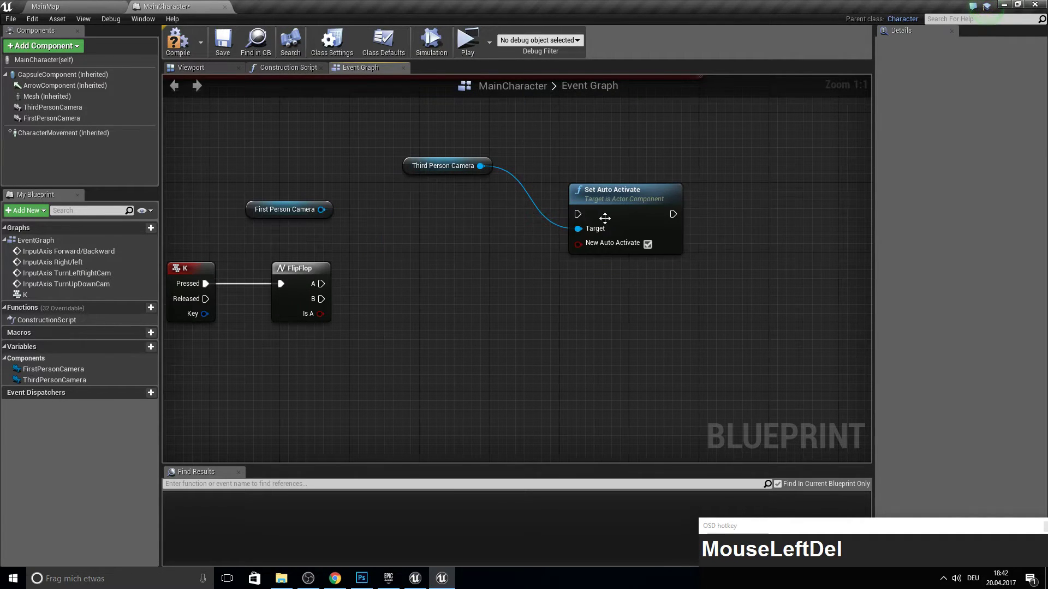
pyautogui.click(603, 216)
pyautogui.press('Delete')
pyautogui.moveTo(408, 225); pyautogui.dragTo(407, 225)
pyautogui.write('se')
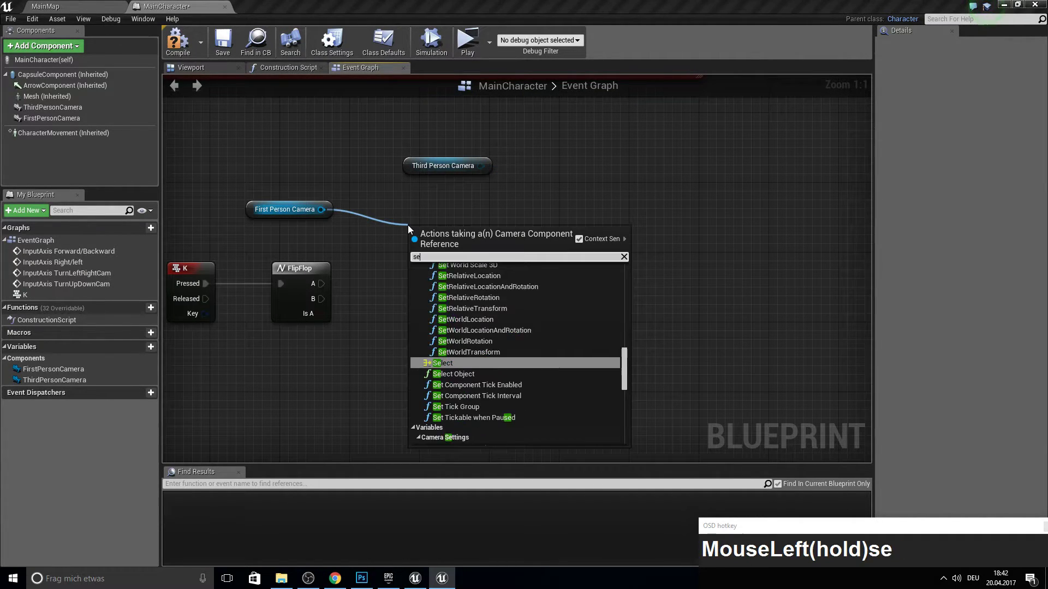
pyautogui.write('t acti')
pyautogui.press('Return')
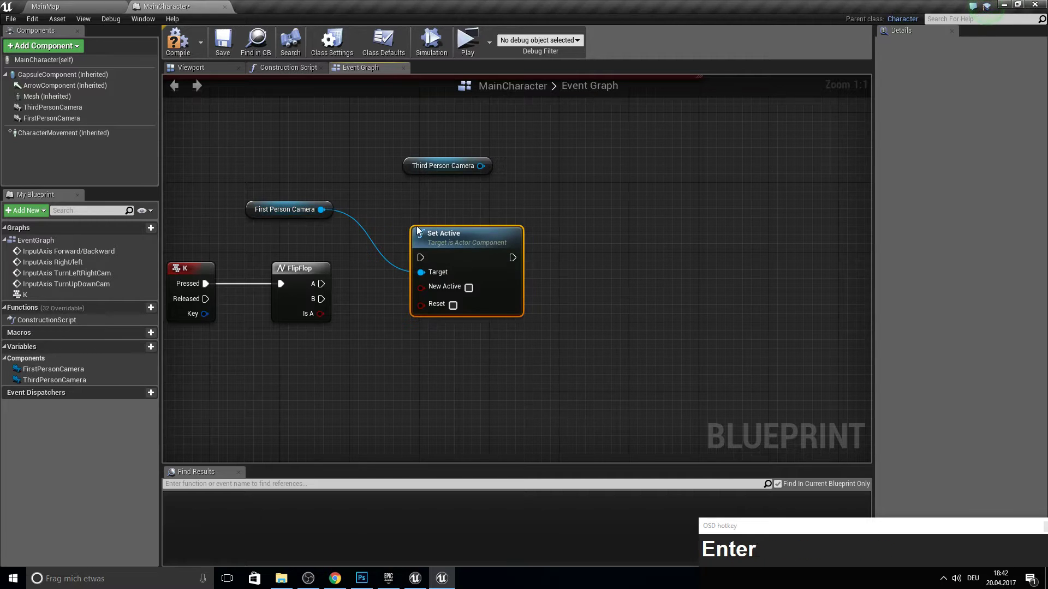
pyautogui.moveTo(448, 253); pyautogui.dragTo(432, 227)
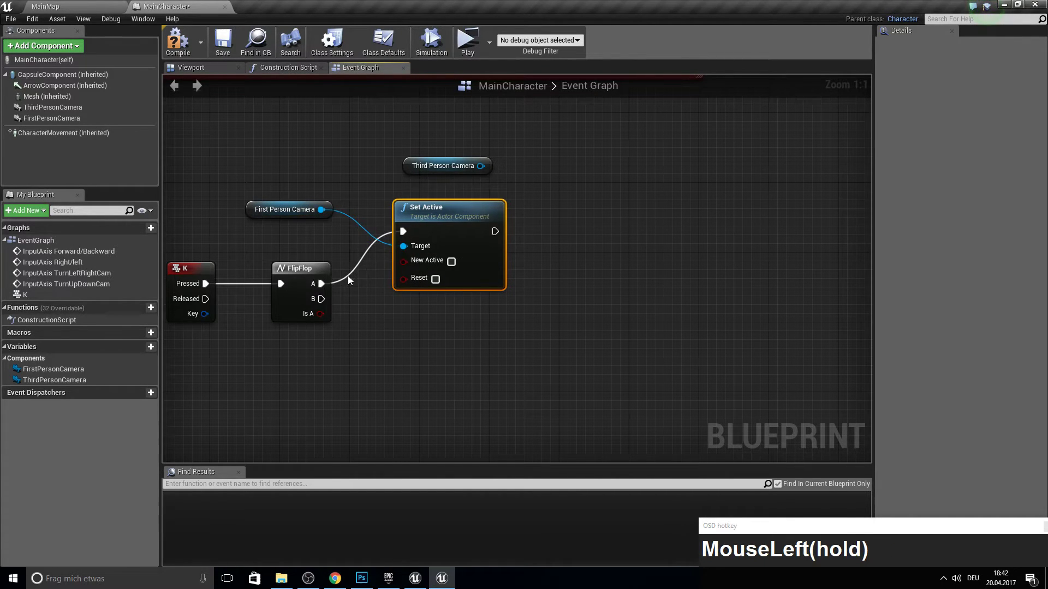
pyautogui.moveTo(348, 280); pyautogui.dragTo(348, 281)
pyautogui.moveTo(434, 215); pyautogui.dragTo(408, 197)
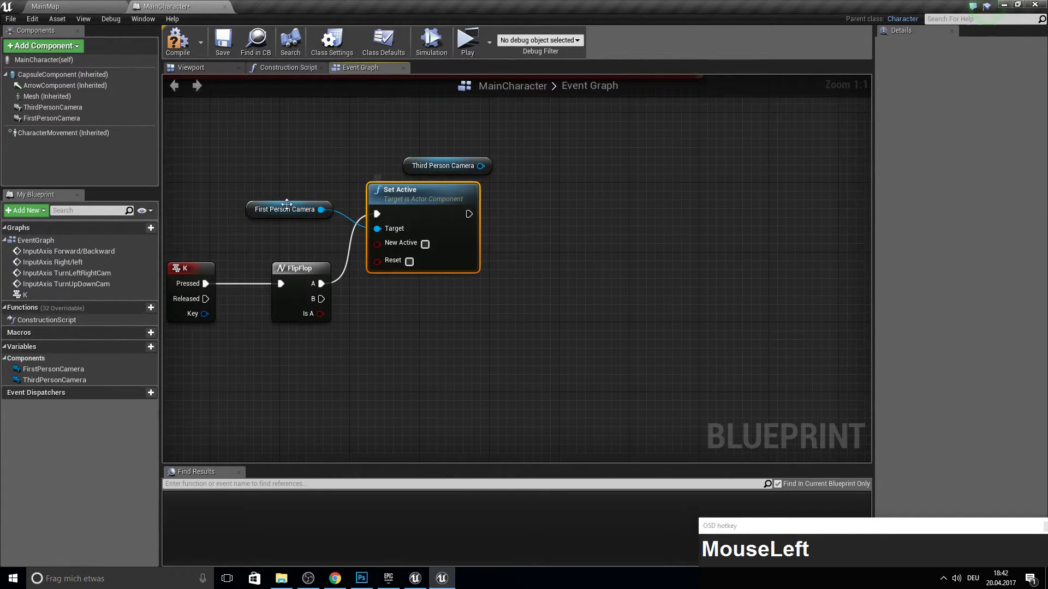
pyautogui.click(38, 118)
pyautogui.scroll(-5, 929, 307)
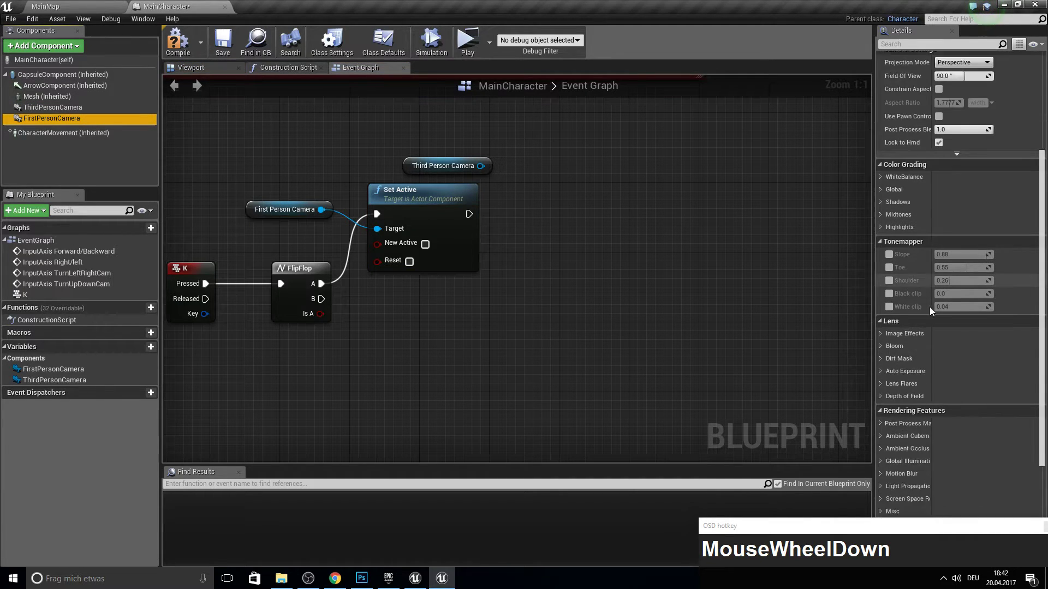
pyautogui.scroll(-5, 929, 307)
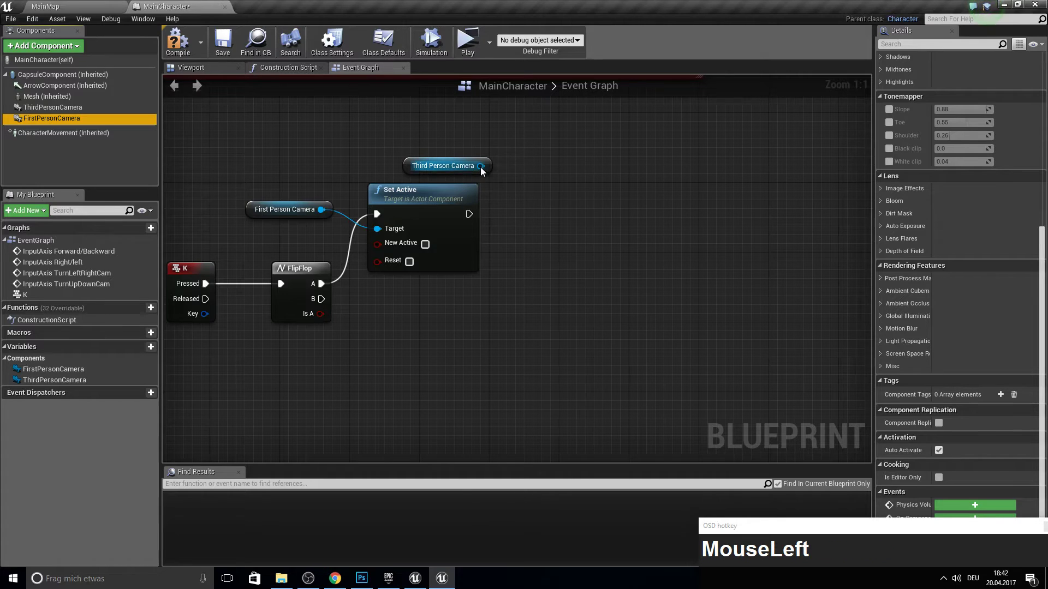
# - Chain a Third Person Camera Set Active, with New Active ticked, after the first one
pyautogui.moveTo(481, 167); pyautogui.dragTo(546, 200)
pyautogui.write('set active')
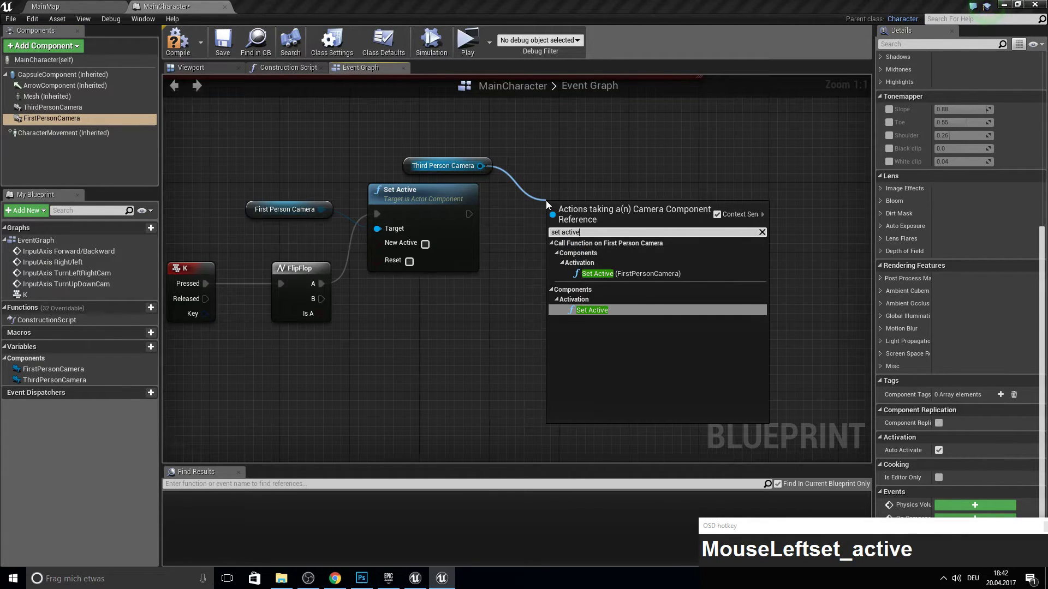
pyautogui.press('Return')
pyautogui.moveTo(550, 232); pyautogui.dragTo(550, 229)
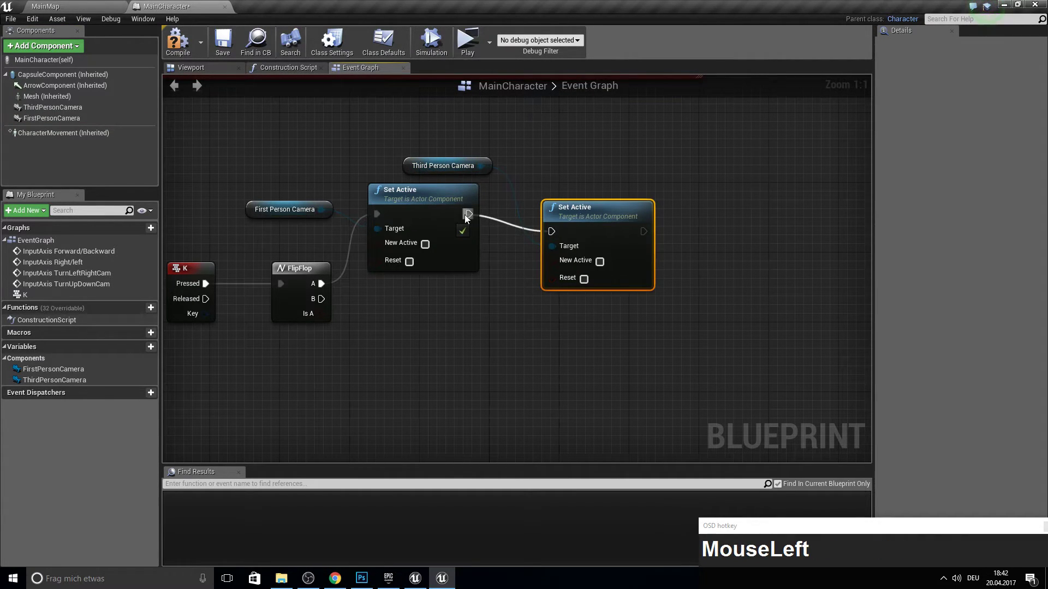
pyautogui.click(600, 263)
pyautogui.moveTo(606, 211); pyautogui.dragTo(606, 194)
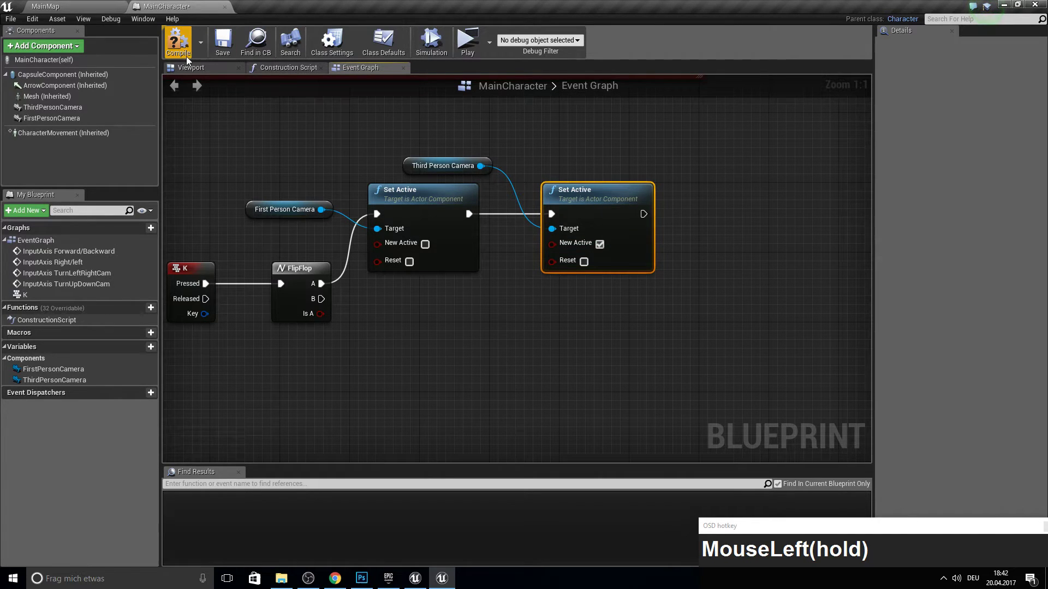
# - Play-test the game, switching cameras with K, then stop the preview
pyautogui.click(467, 43)
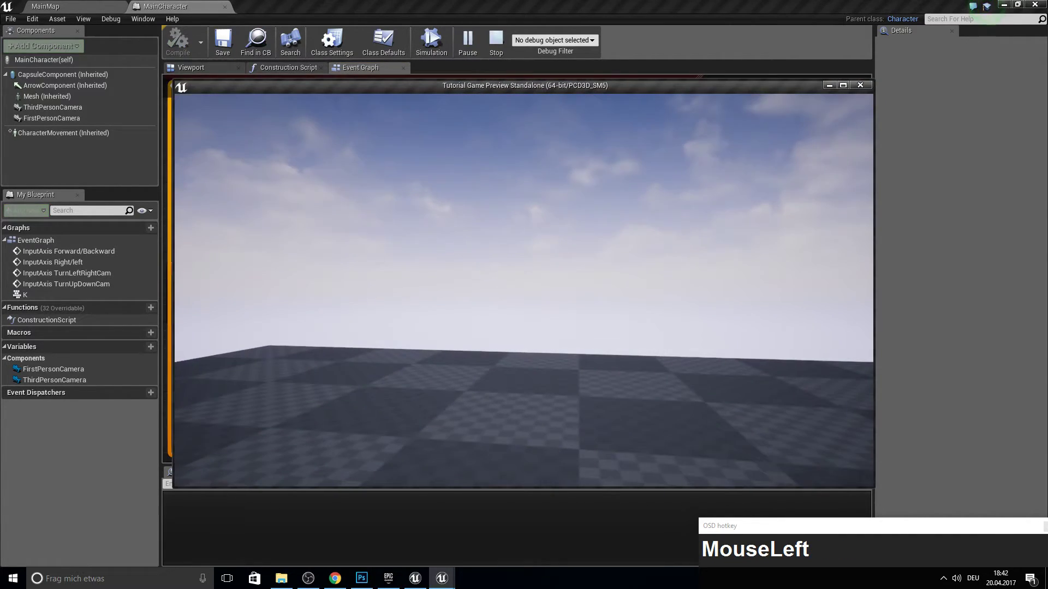
pyautogui.press('k')
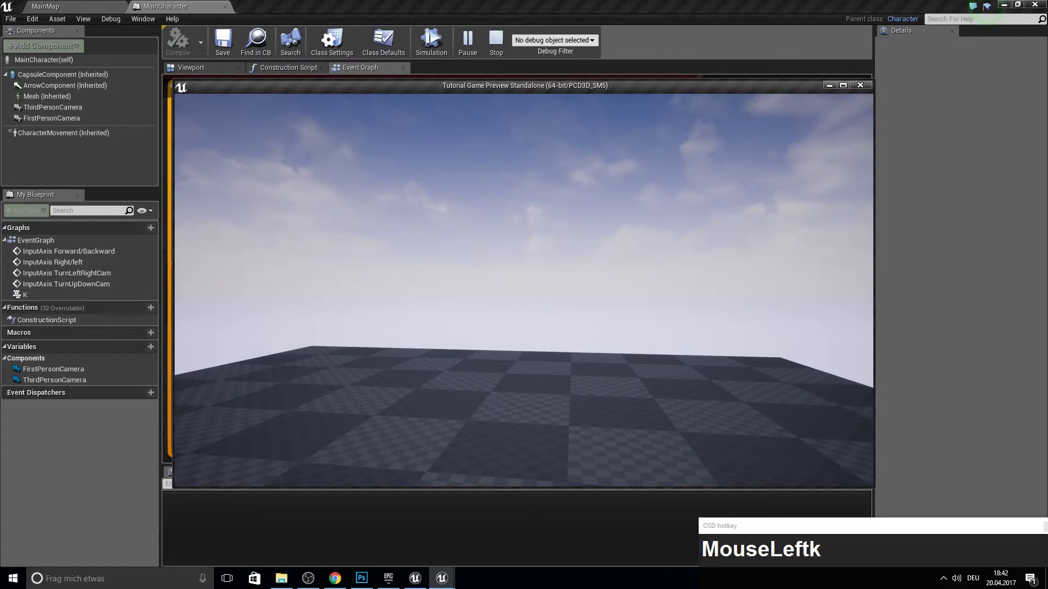
pyautogui.press('Escape')
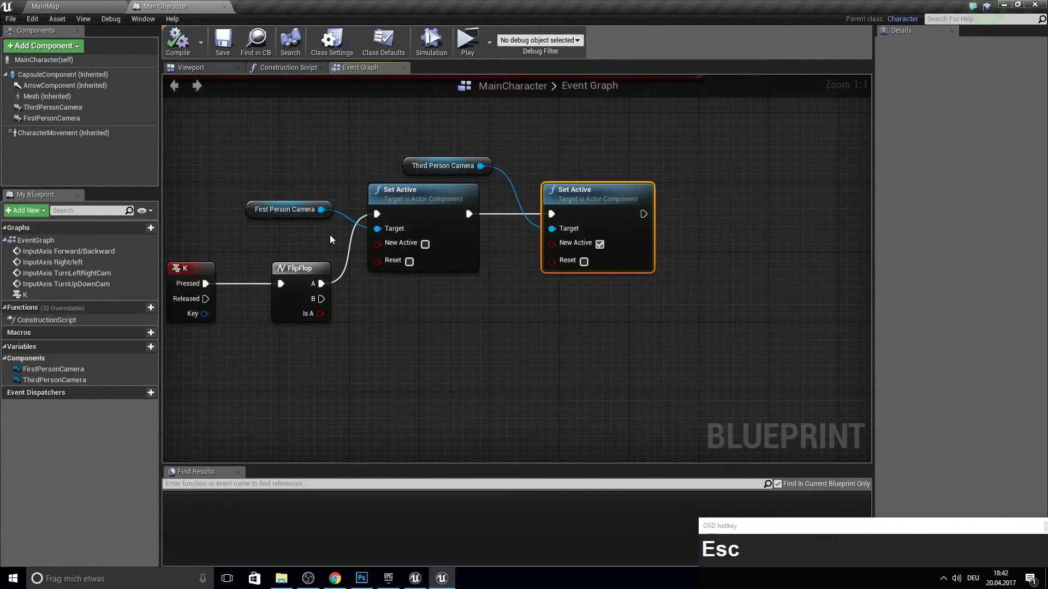
# - Place each camera node above its Set Active node, then duplicate all four nodes
pyautogui.moveTo(253, 217); pyautogui.dragTo(389, 177)
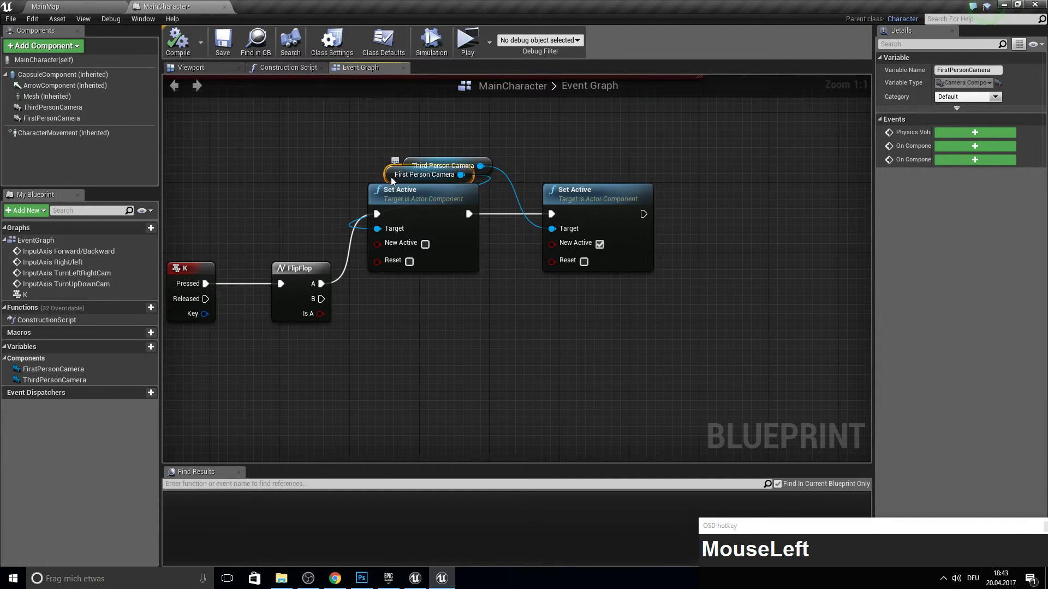
pyautogui.click(462, 161)
pyautogui.moveTo(463, 160); pyautogui.dragTo(604, 149)
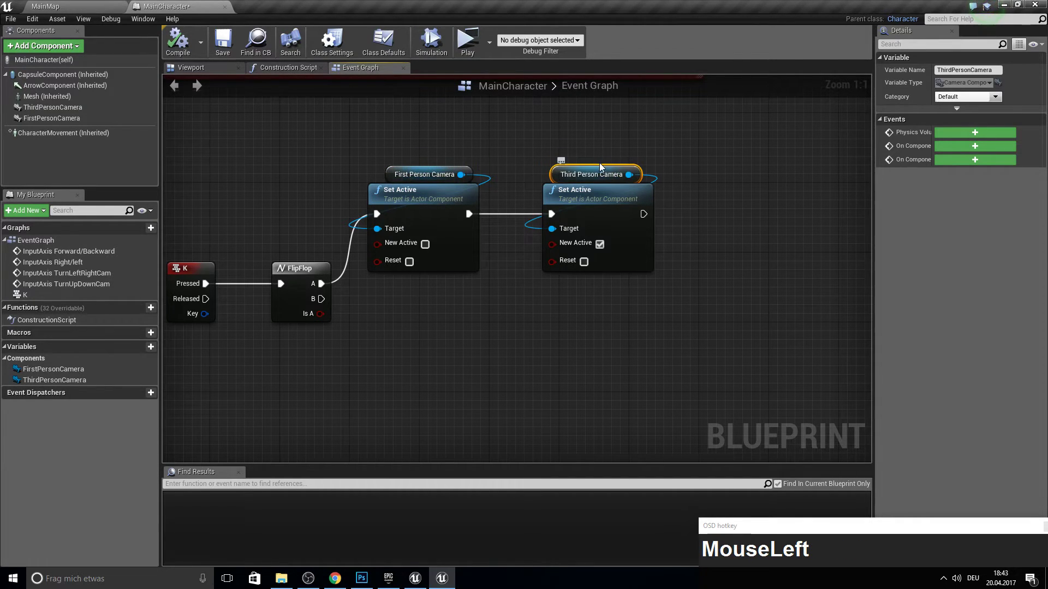
pyautogui.moveTo(680, 133); pyautogui.dragTo(416, 309)
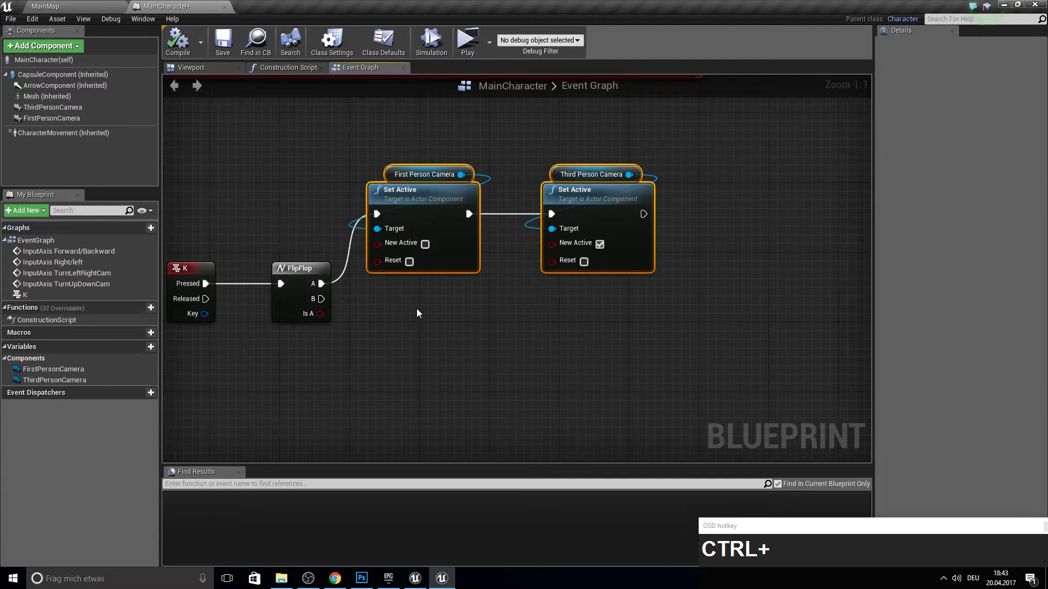
pyautogui.hotkey('ctrl', 'c')
pyautogui.hotkey('ctrl', 'v')
pyautogui.keyDown('alt'); pyautogui.click(506, 345); pyautogui.keyUp('alt')
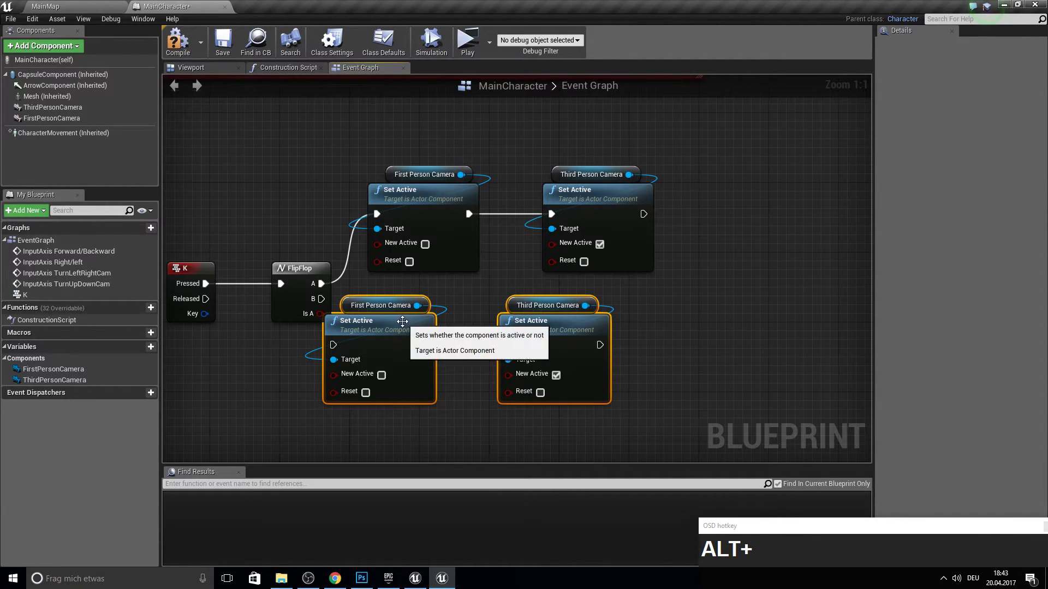
pyautogui.moveTo(402, 321); pyautogui.dragTo(473, 322)
pyautogui.click(620, 320)
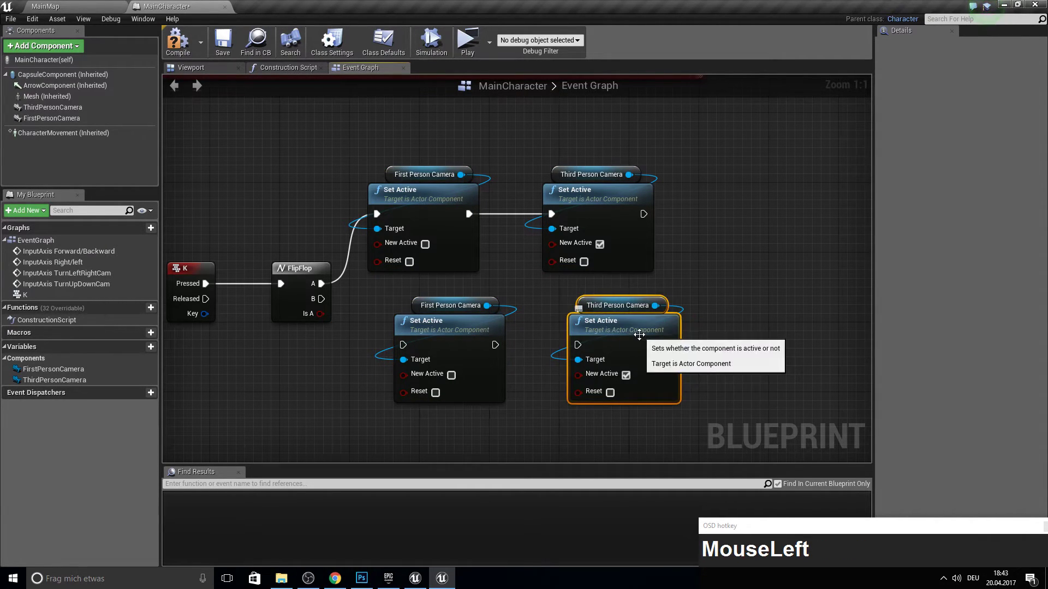
pyautogui.moveTo(639, 334); pyautogui.dragTo(324, 361)
pyautogui.moveTo(440, 336); pyautogui.dragTo(588, 318)
# - Wire FlipFlop B to turn Third Person Camera off and First Person Camera on, then compile
pyautogui.click(345, 358)
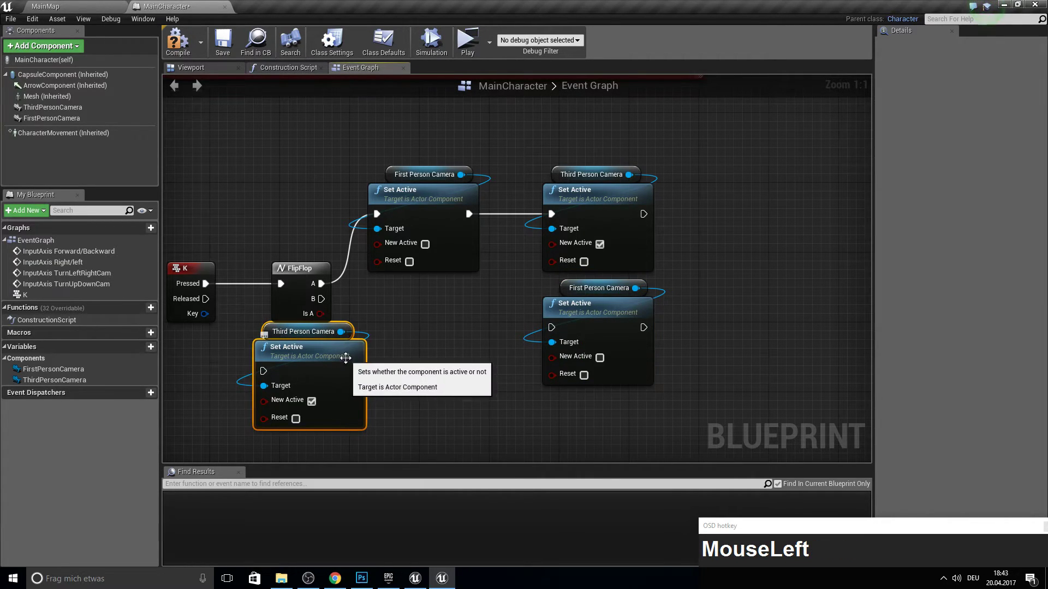
pyautogui.moveTo(346, 358); pyautogui.dragTo(459, 314)
pyautogui.moveTo(321, 299); pyautogui.dragTo(382, 327)
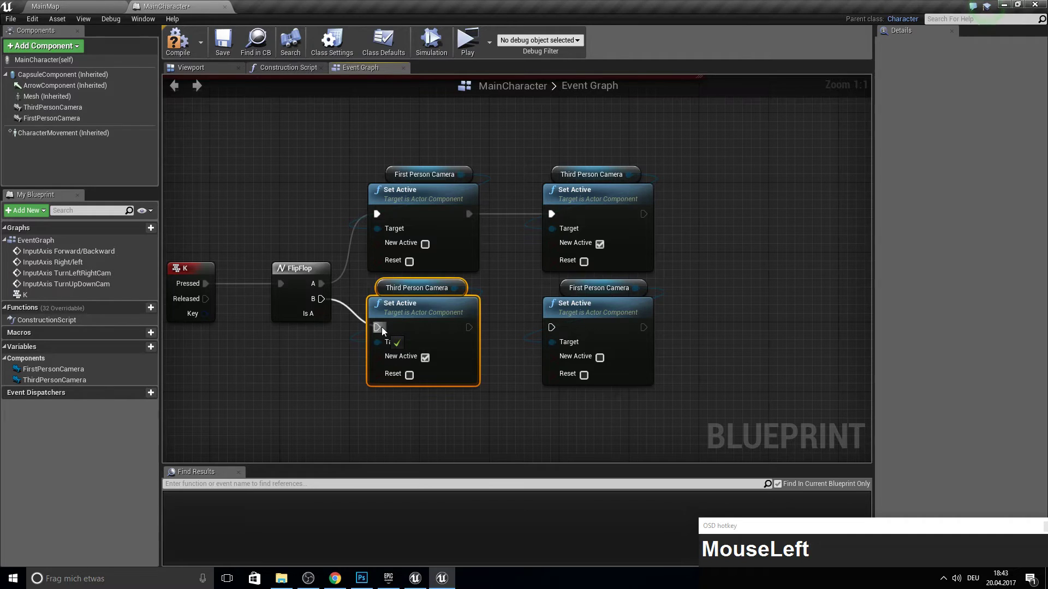
pyautogui.moveTo(468, 328); pyautogui.dragTo(550, 328)
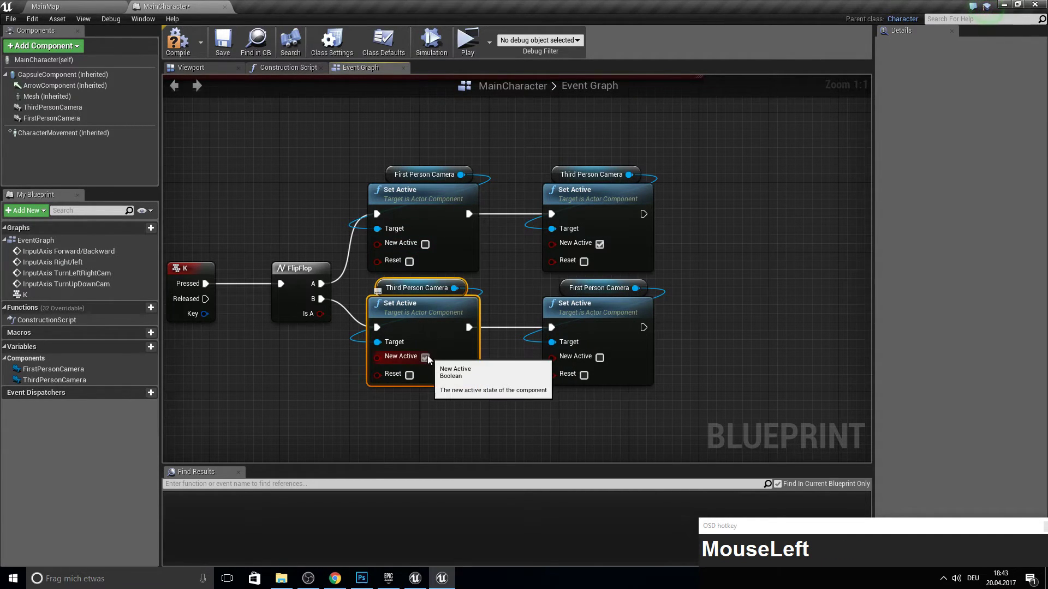
pyautogui.click(413, 342)
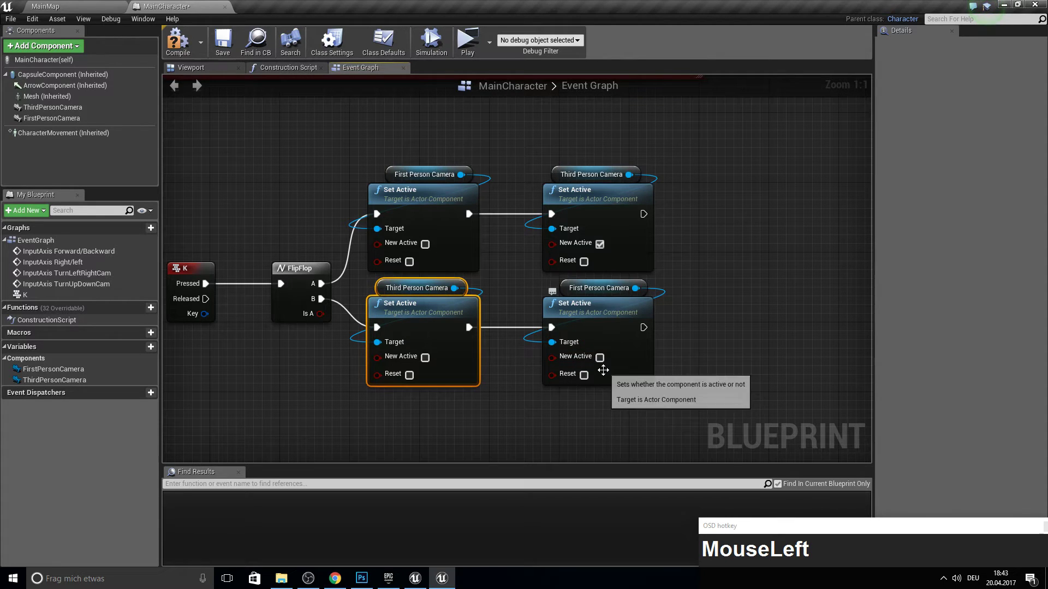
pyautogui.click(600, 356)
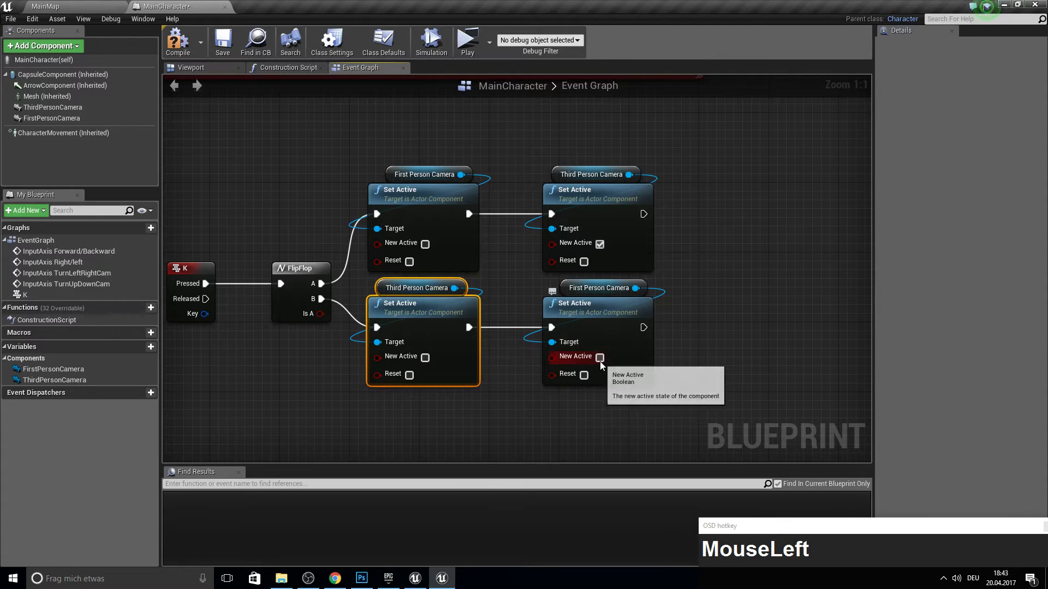
pyautogui.click(193, 45)
# - In a game preview, switch cameras with K twice and look around, then stop
pyautogui.click(467, 41)
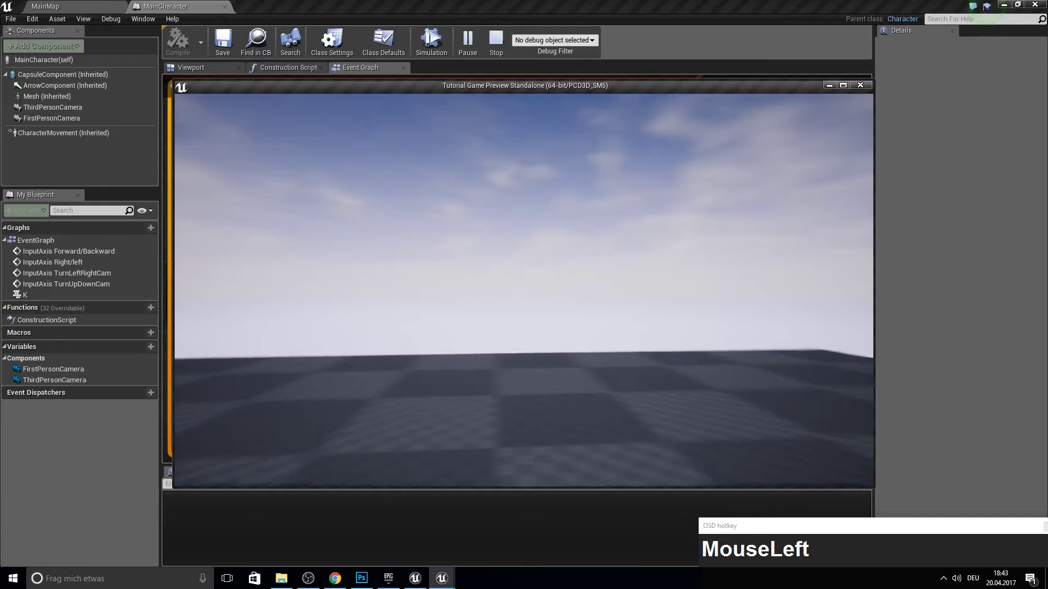
pyautogui.press('k')
pyautogui.press('k')
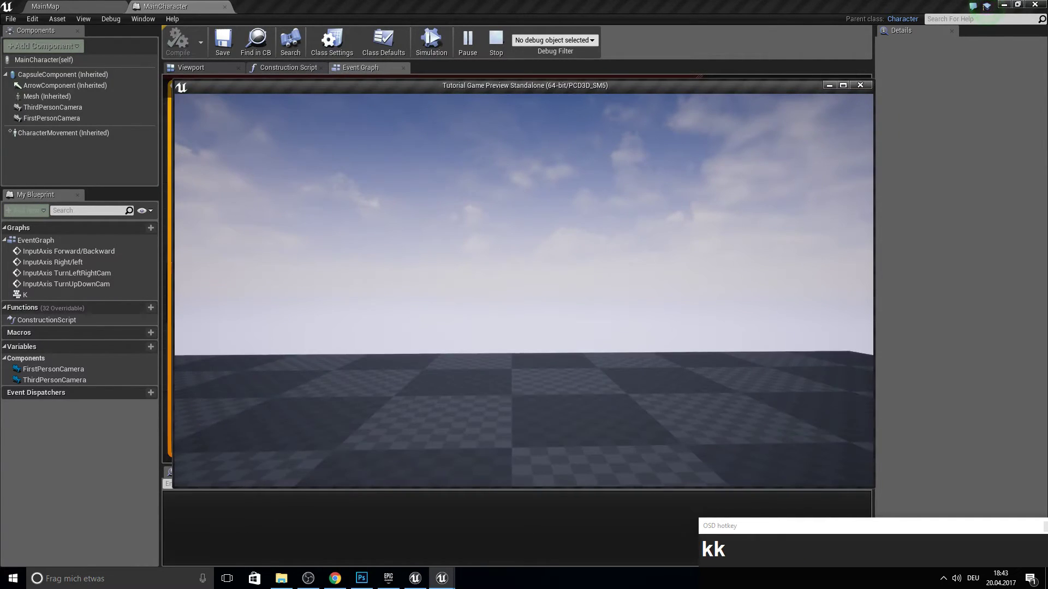
pyautogui.press('k')
pyautogui.press('k')
pyautogui.click(524, 287)
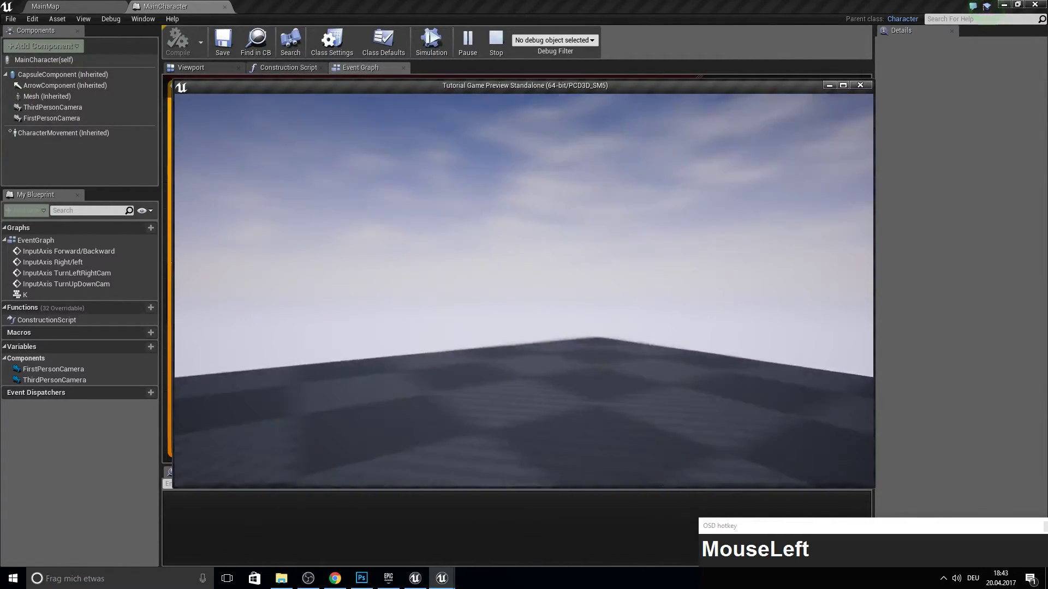
pyautogui.press('Escape')
pyautogui.scroll(-3, 451, 168)
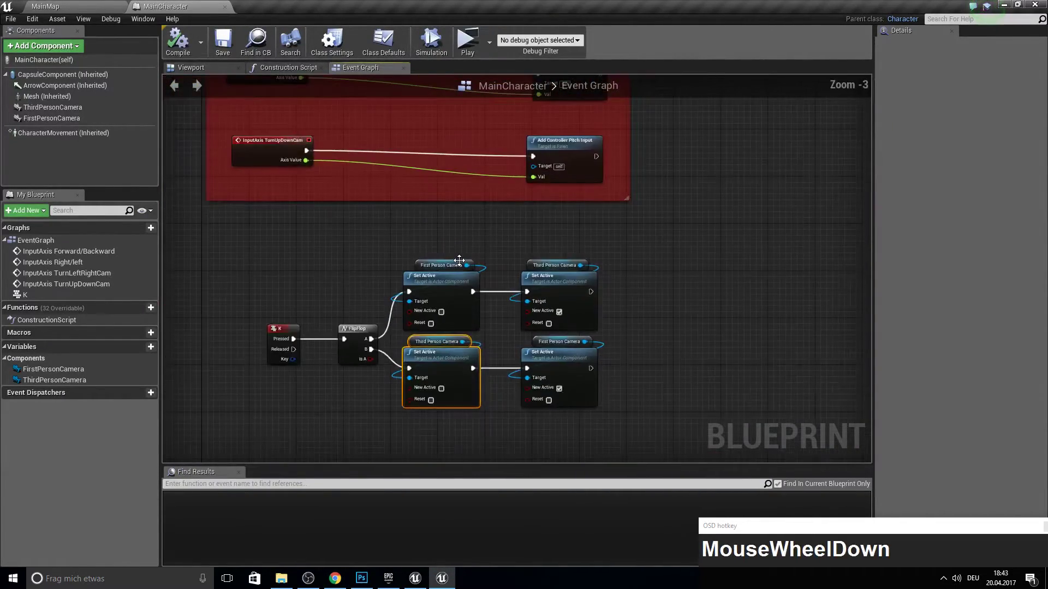
# - Enable Use Pawn Control Rotation on FirstPersonCamera, then compile and save the blueprint
pyautogui.moveTo(491, 292); pyautogui.dragTo(430, 356, button='right')
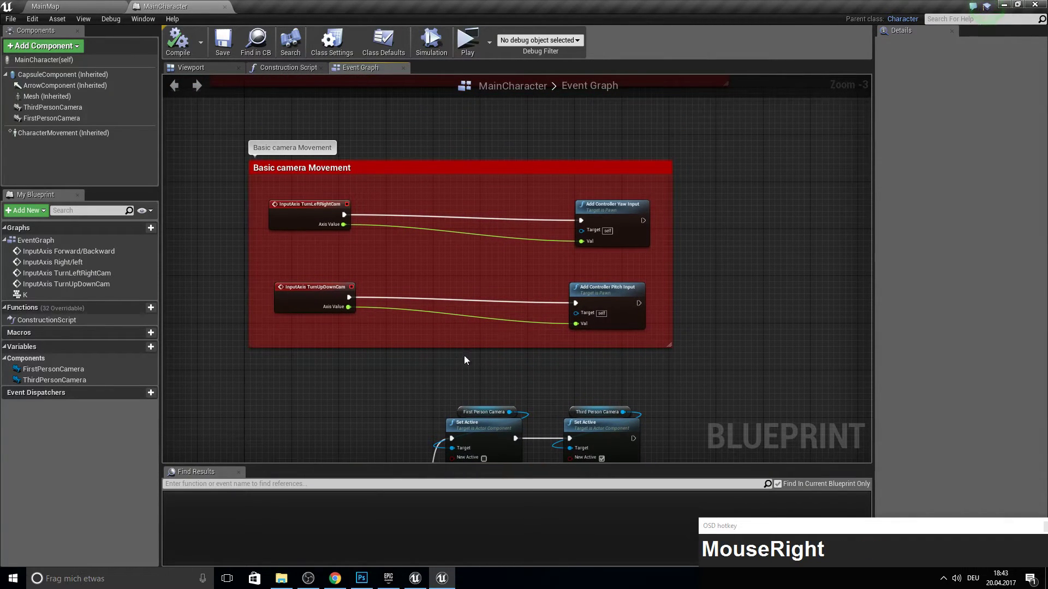
pyautogui.click(103, 106)
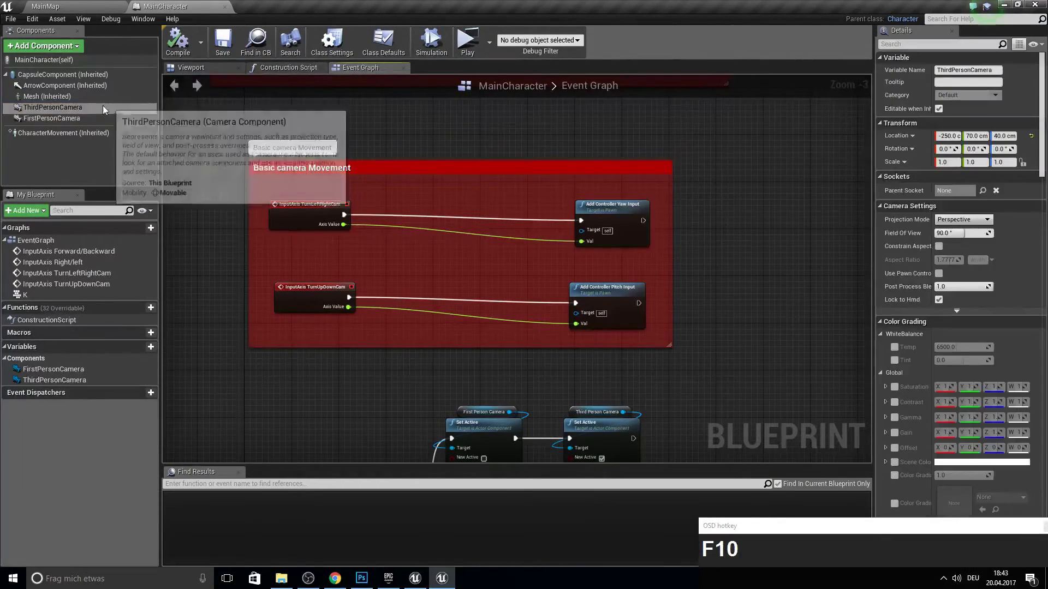
pyautogui.click(74, 119)
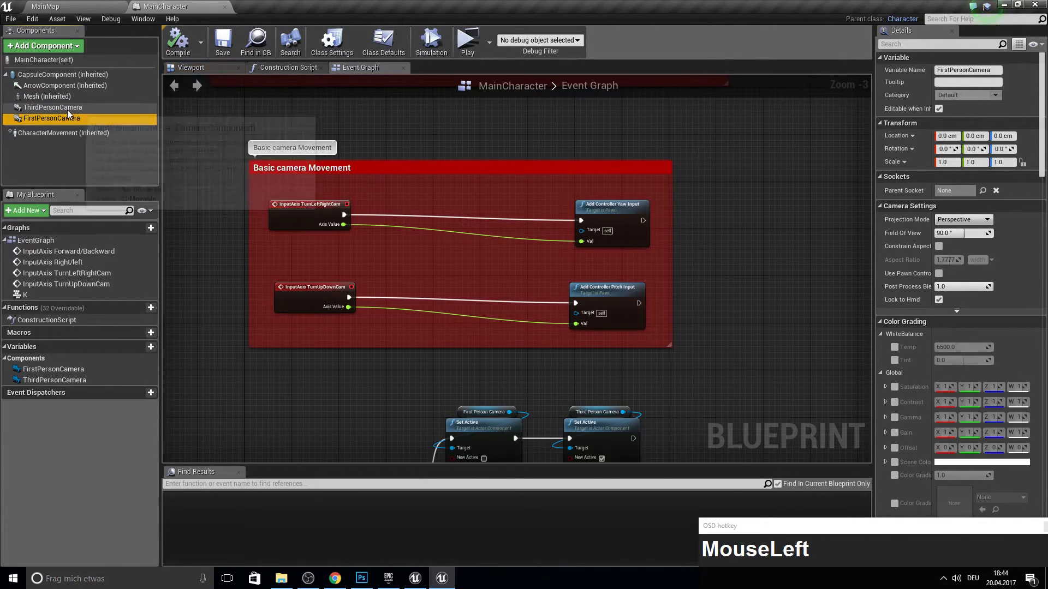
pyautogui.click(68, 108)
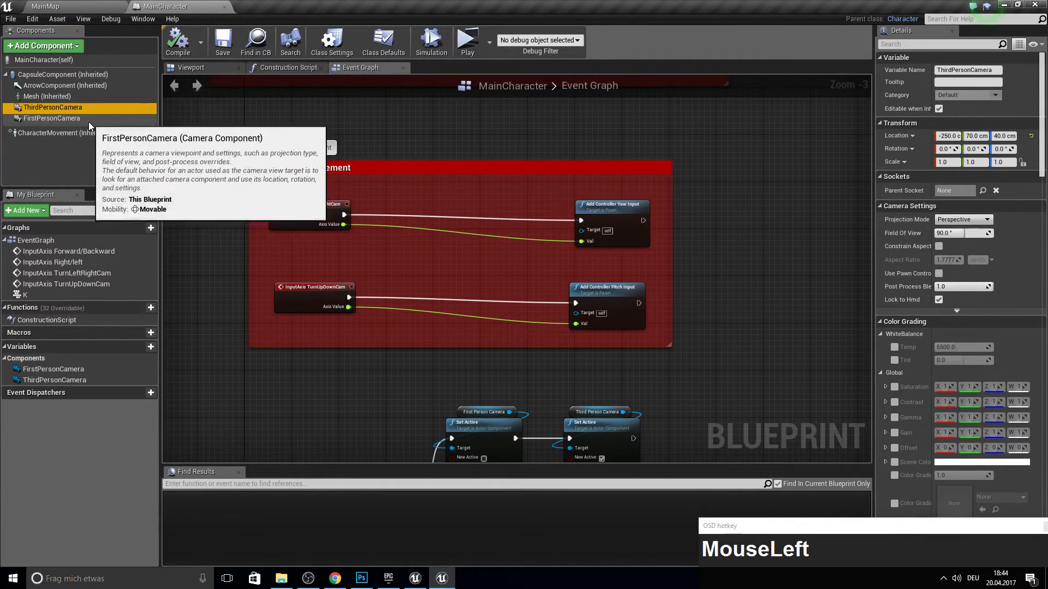
pyautogui.click(92, 121)
pyautogui.click(934, 42)
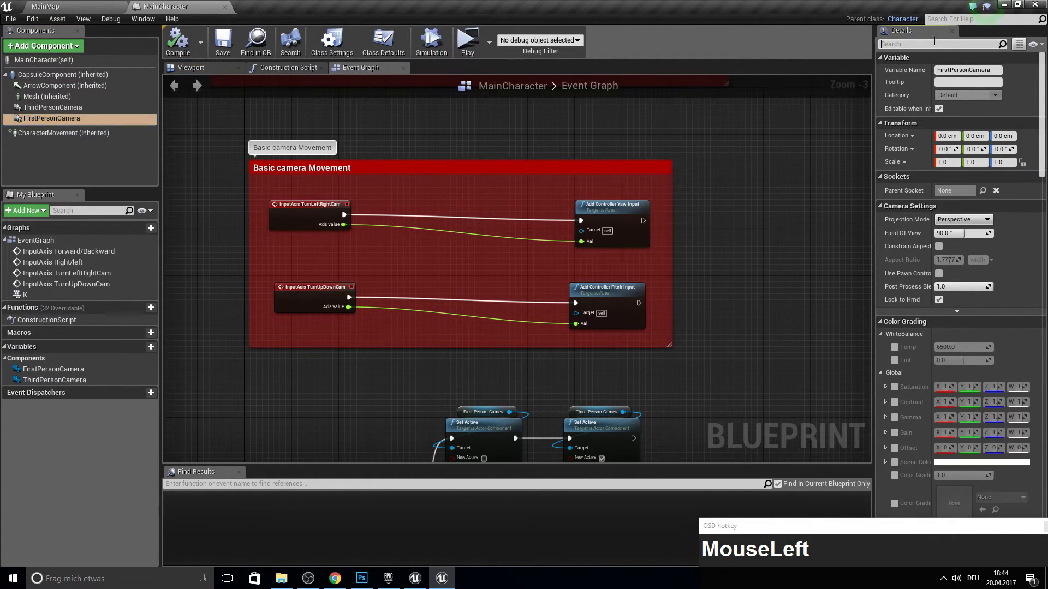
pyautogui.write('use')
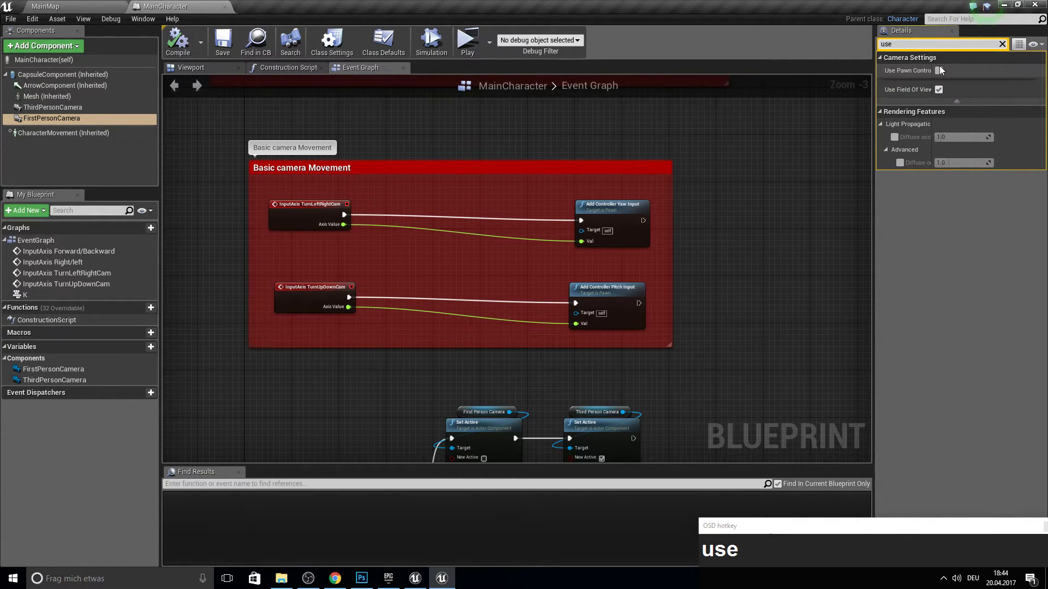
pyautogui.click(938, 70)
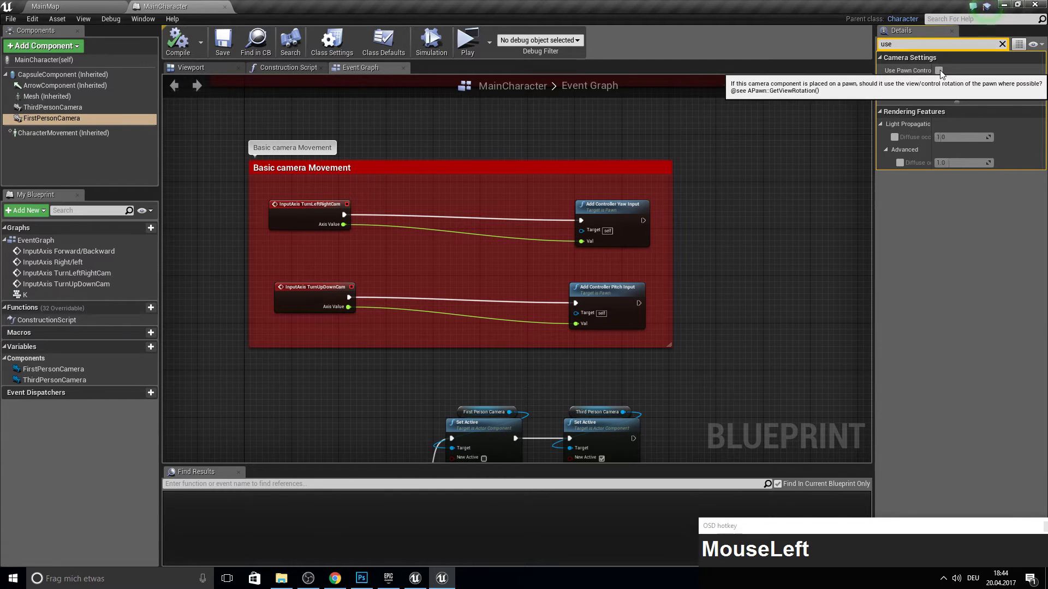
pyautogui.click(939, 89)
pyautogui.click(178, 41)
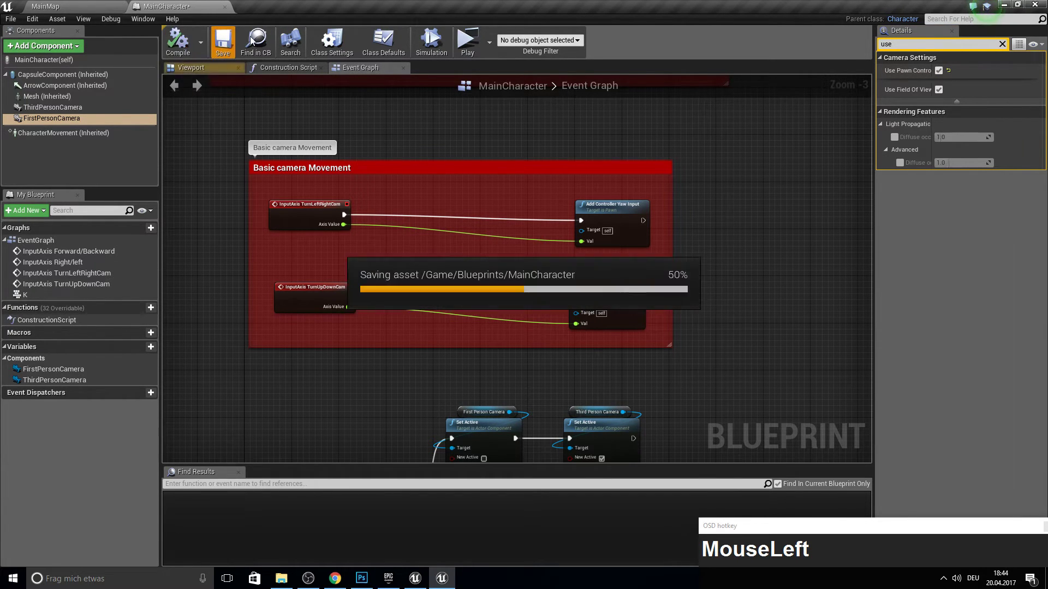
# - Play-test the K camera toggle, then close the preview
pyautogui.click(464, 38)
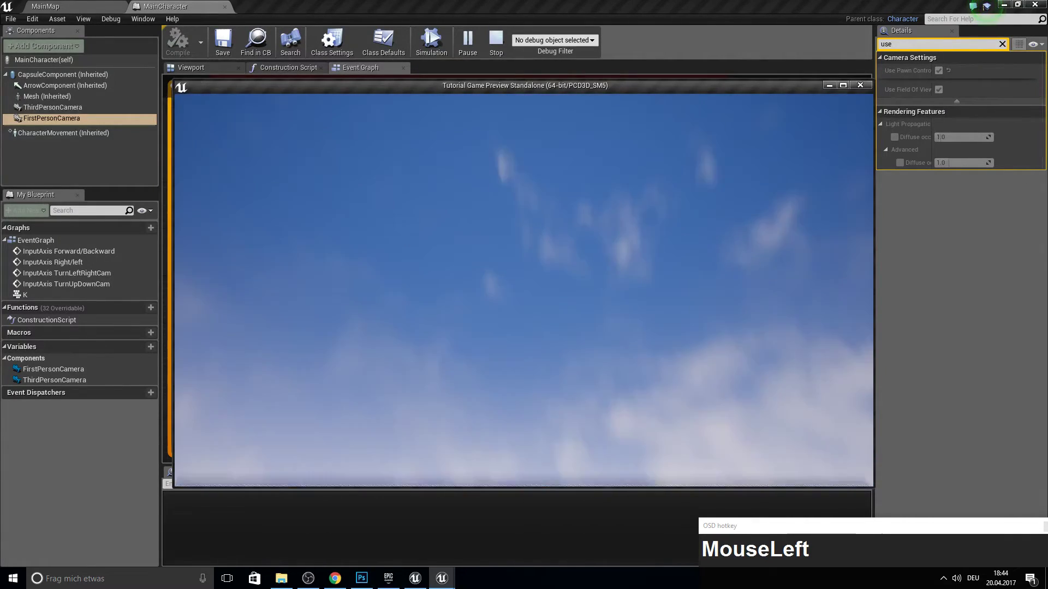
pyautogui.press('k')
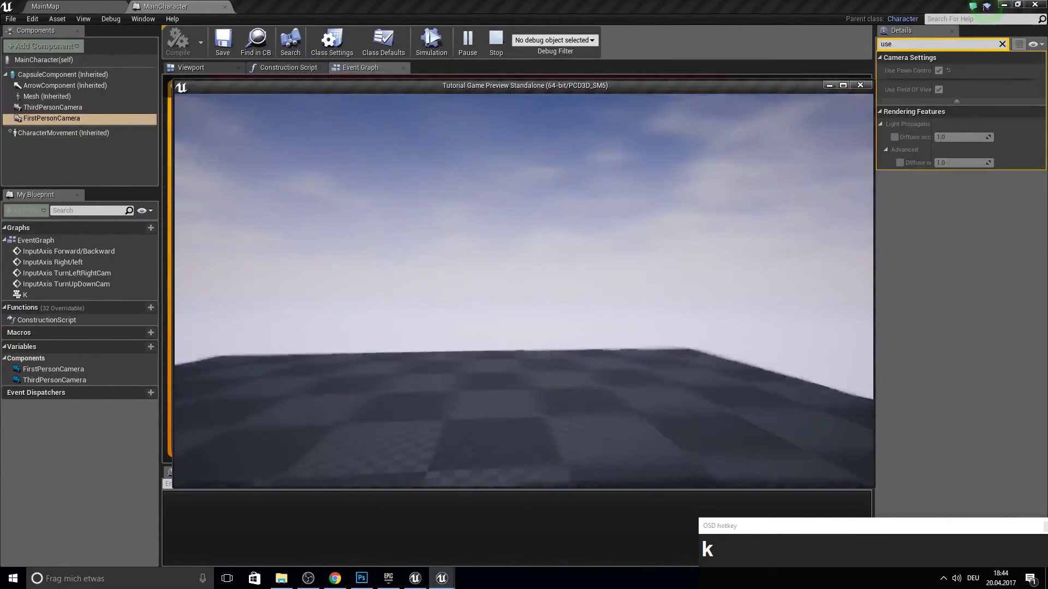
pyautogui.press('Escape')
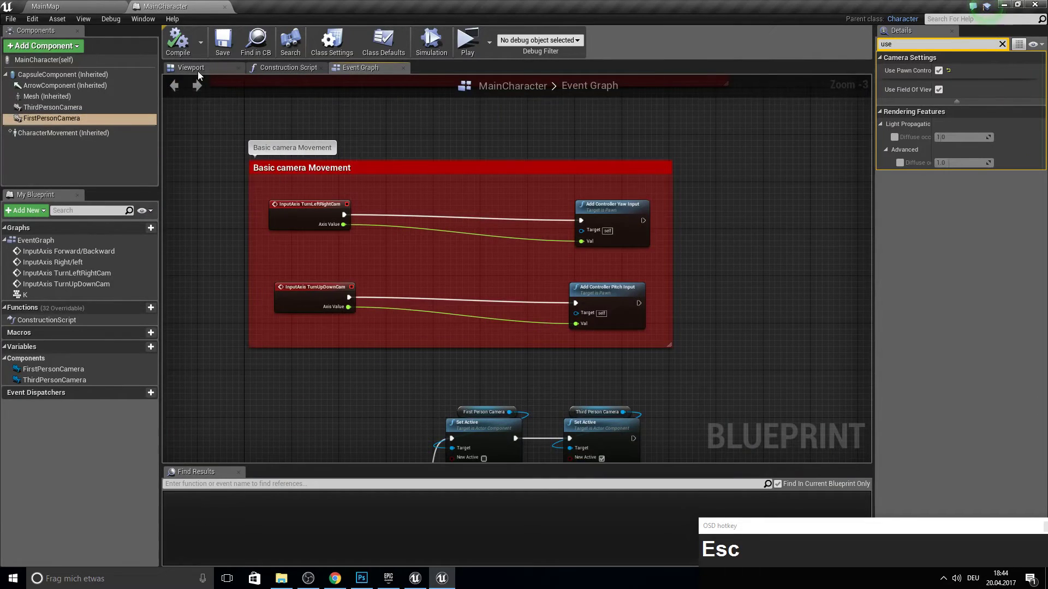
# - Show the Viewport and select the ThirdPersonCamera component
pyautogui.click(193, 67)
pyautogui.click(90, 107)
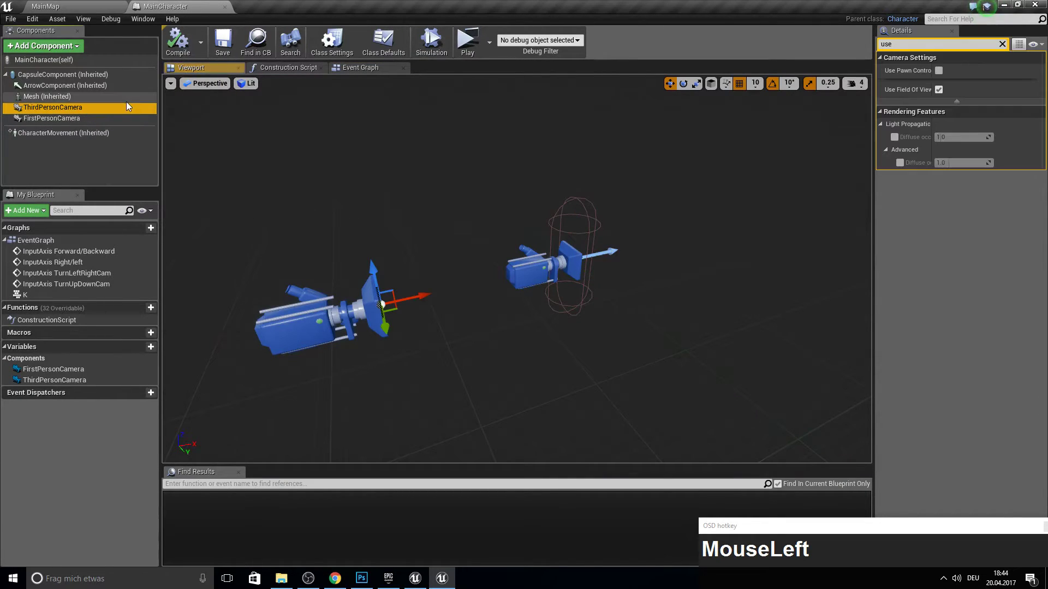
pyautogui.rightClick(74, 108)
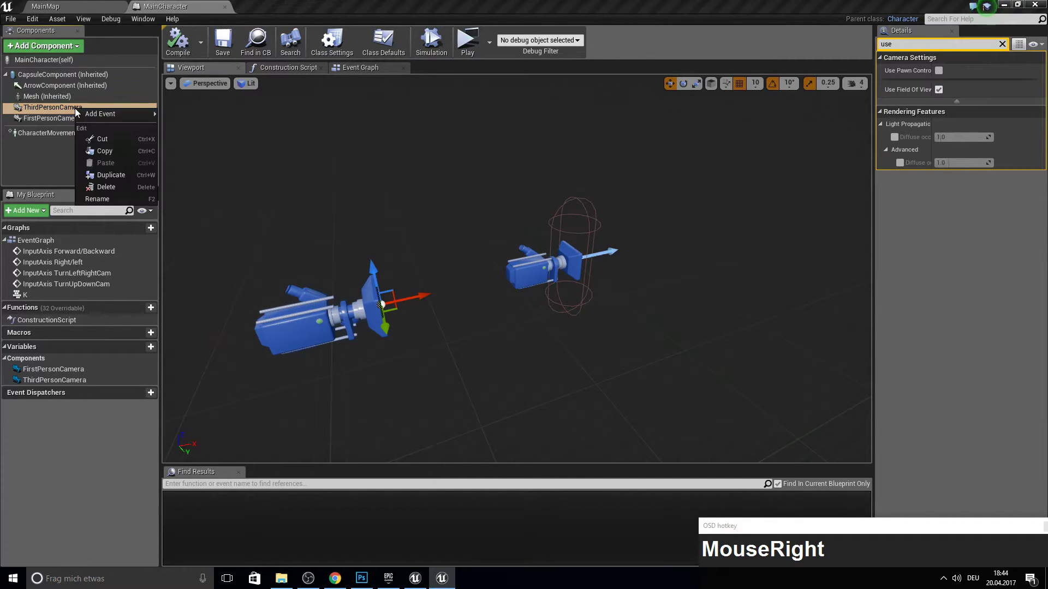
pyautogui.click(42, 107)
# - Add a Spring Arm component, keeping the default name SpringArm
pyautogui.click(37, 46)
pyautogui.write('spri')
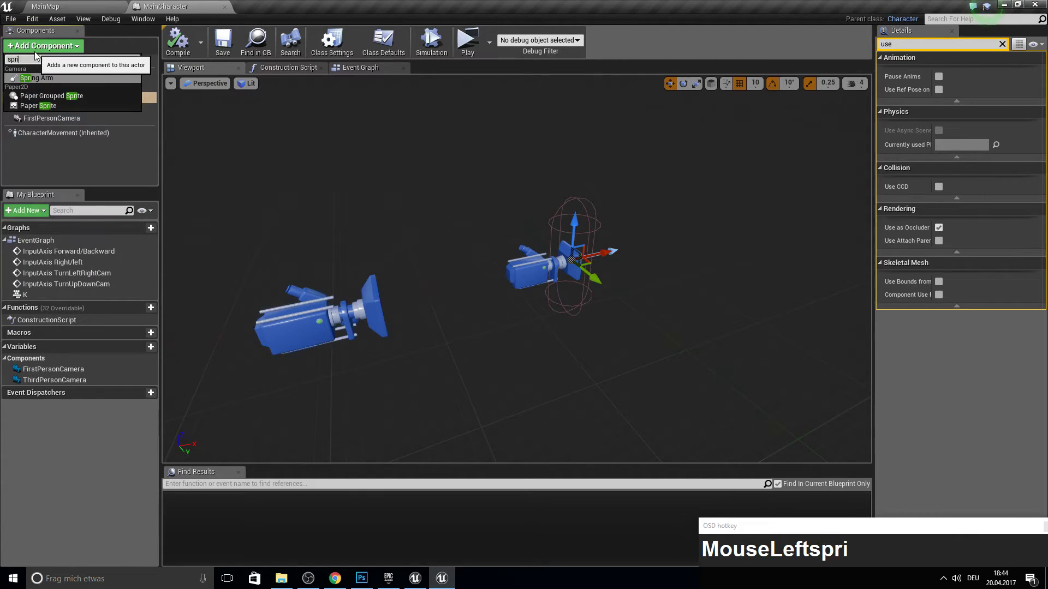
pyautogui.write('nt')
pyautogui.press('BackSpace')
pyautogui.press('Return')
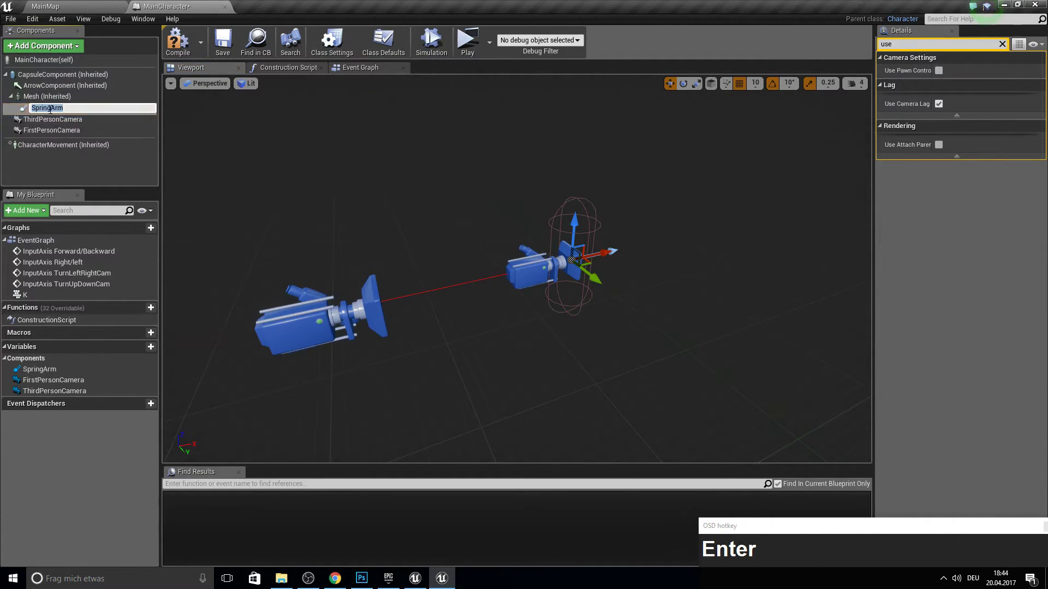
pyautogui.click(48, 207)
pyautogui.moveTo(516, 271); pyautogui.dragTo(516, 270, button='right')
pyautogui.press('a')
pyautogui.press('d')
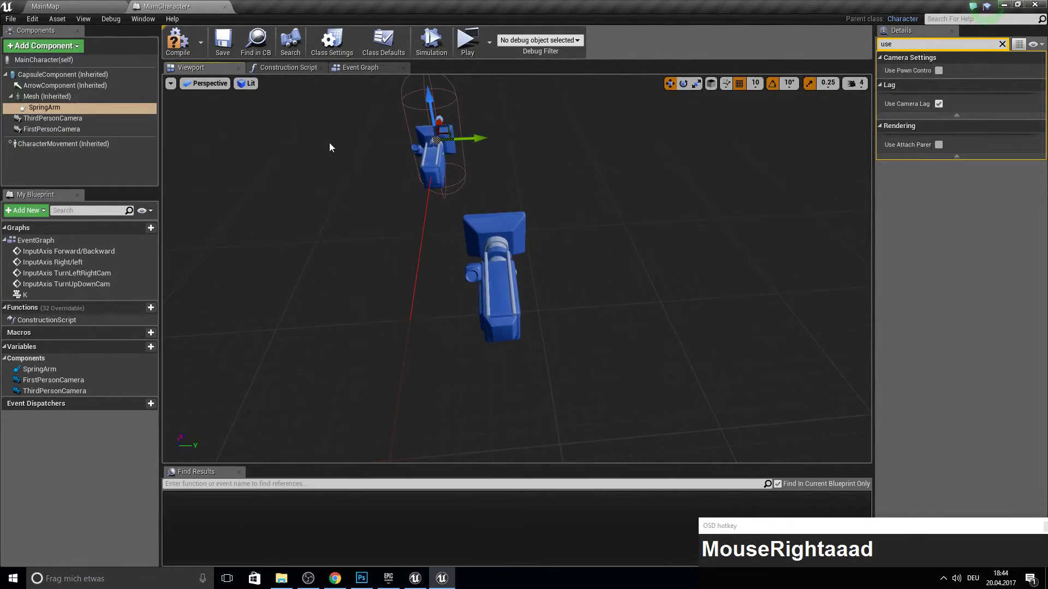
# - Copy ThirdPersonCamera's location values onto the SpringArm component
pyautogui.click(53, 118)
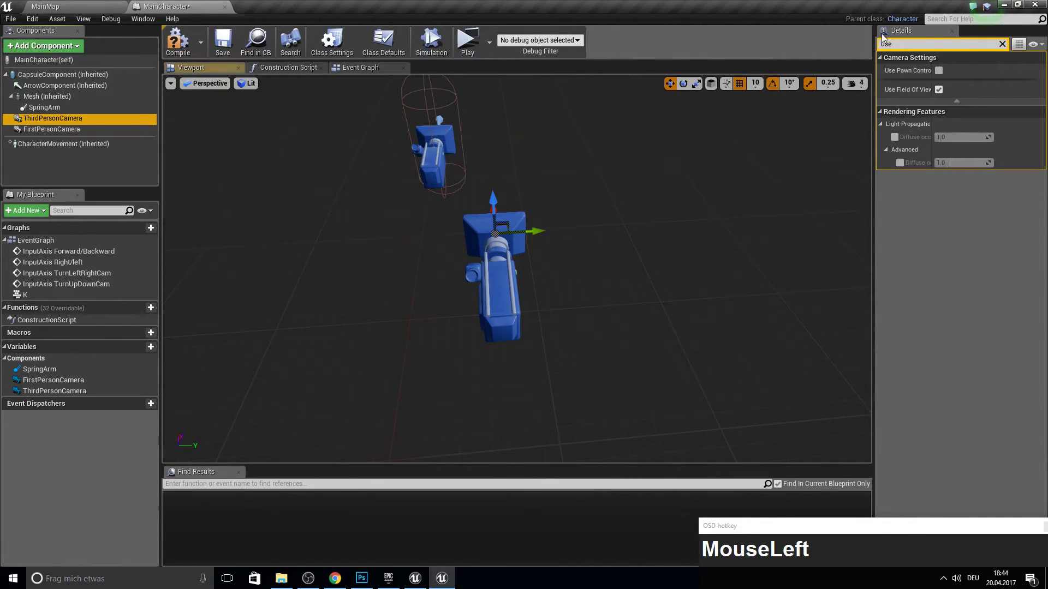
pyautogui.click(1002, 44)
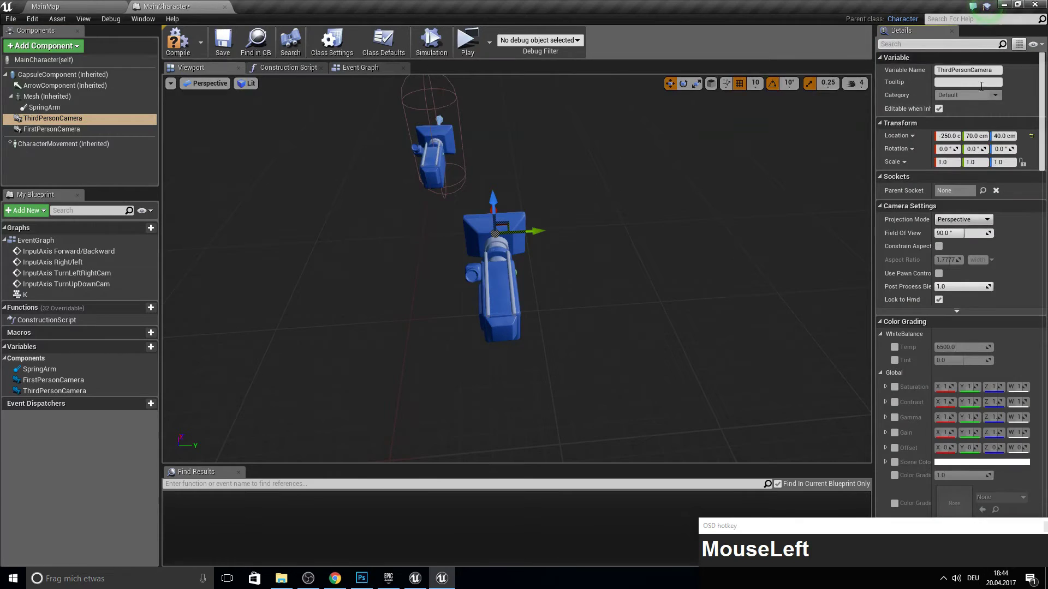
pyautogui.rightClick(906, 136)
pyautogui.click(921, 147)
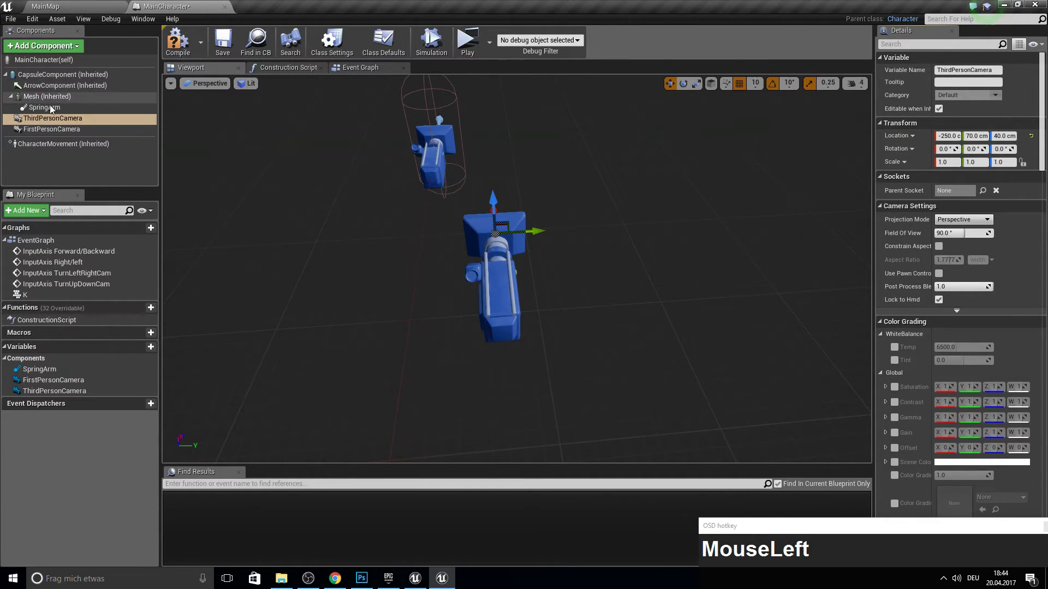
pyautogui.click(45, 107)
pyautogui.rightClick(894, 135)
pyautogui.click(910, 157)
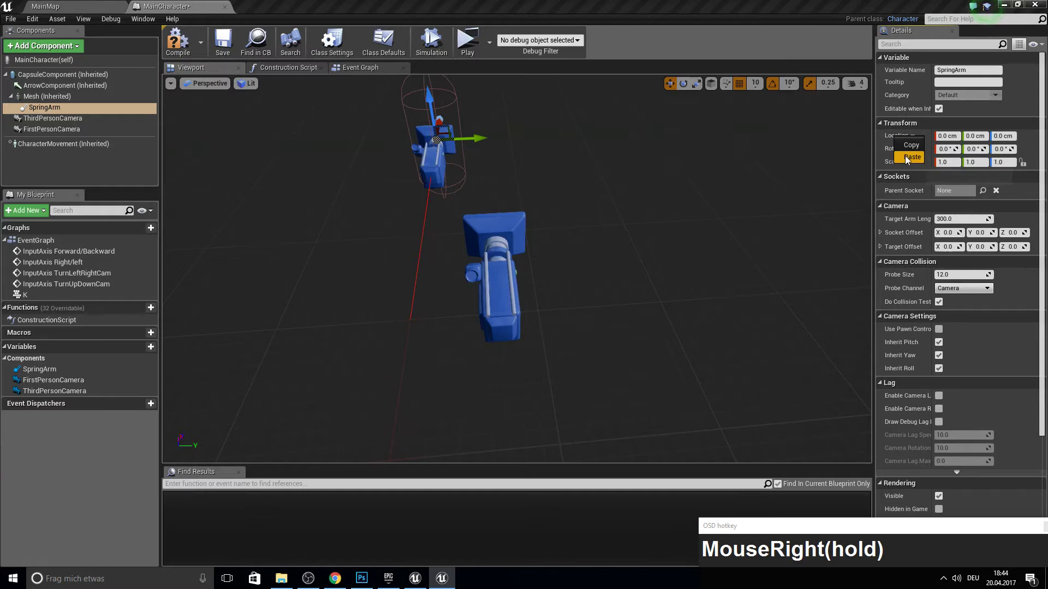
pyautogui.moveTo(639, 190); pyautogui.dragTo(500, 204, button='right')
pyautogui.press('a')
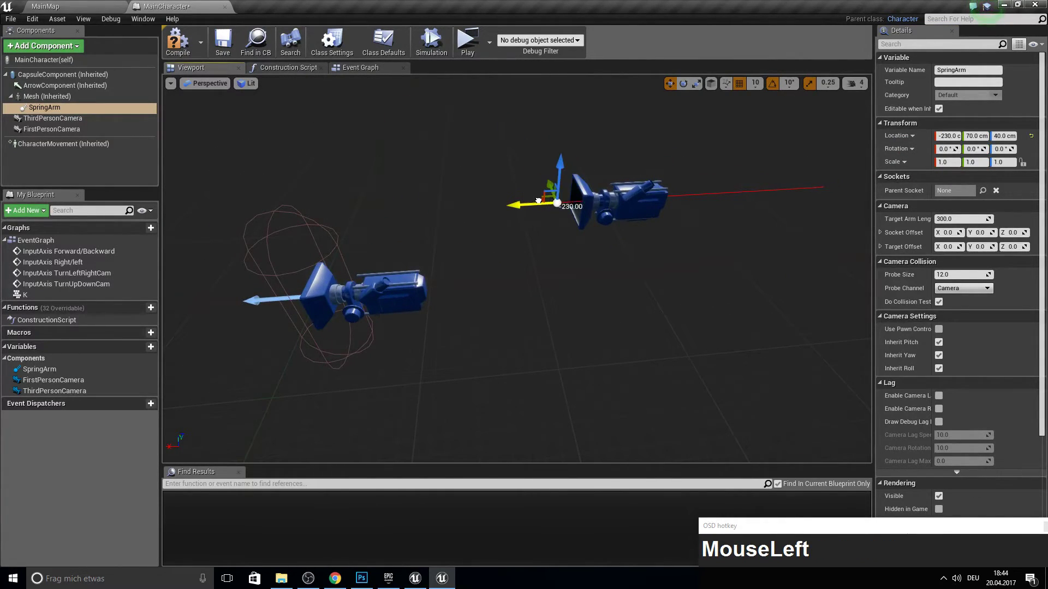
pyautogui.moveTo(538, 201); pyautogui.dragTo(445, 204)
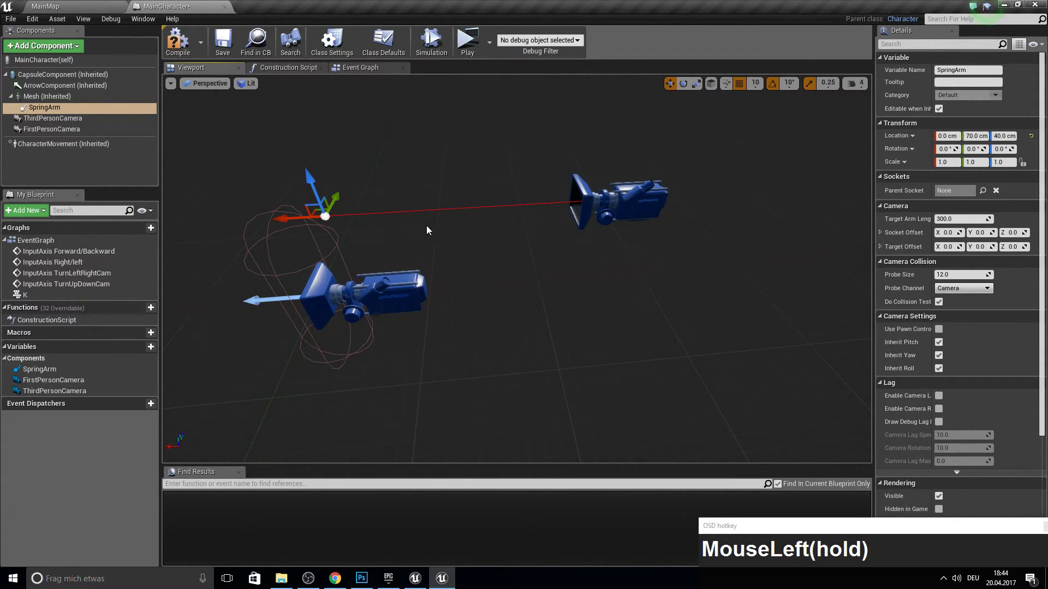
# - Parent ThirdPersonCamera under SpringArm and set its location to 0,0,0
pyautogui.moveTo(51, 118); pyautogui.dragTo(54, 108)
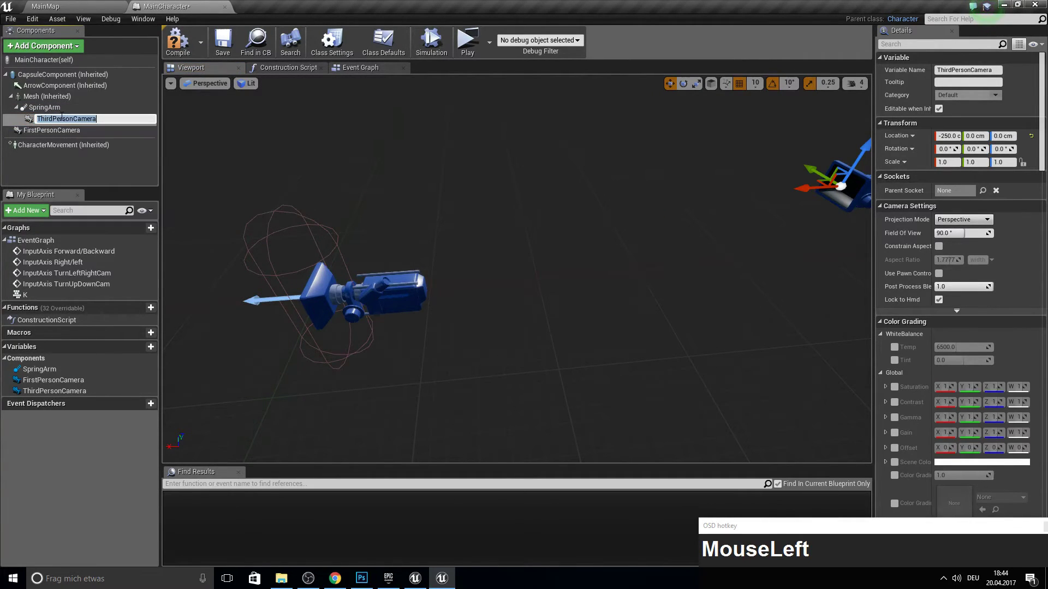
pyautogui.click(950, 136)
pyautogui.write('0')
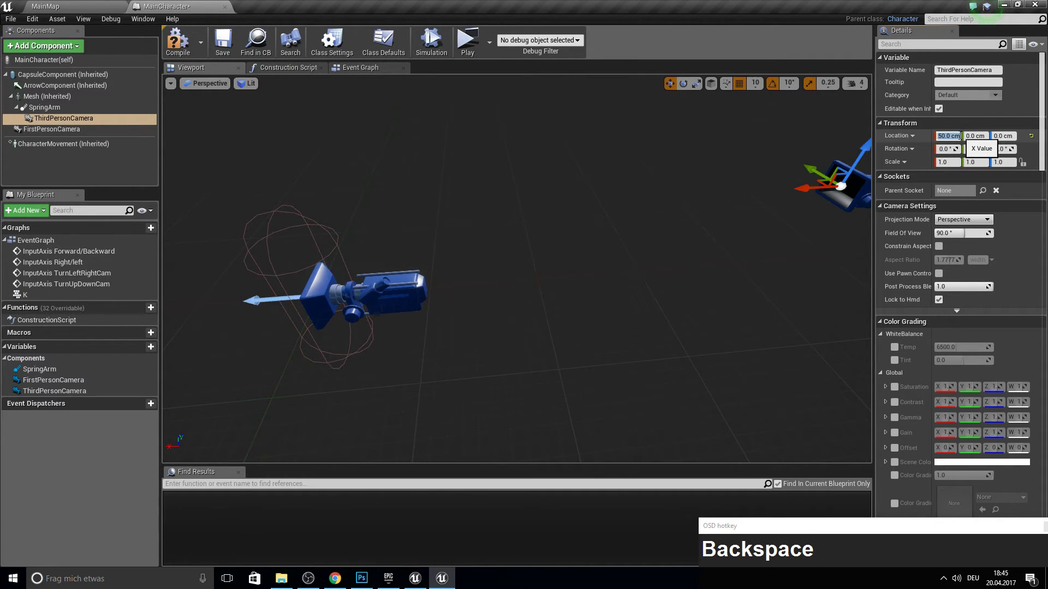
pyautogui.press('Tab')
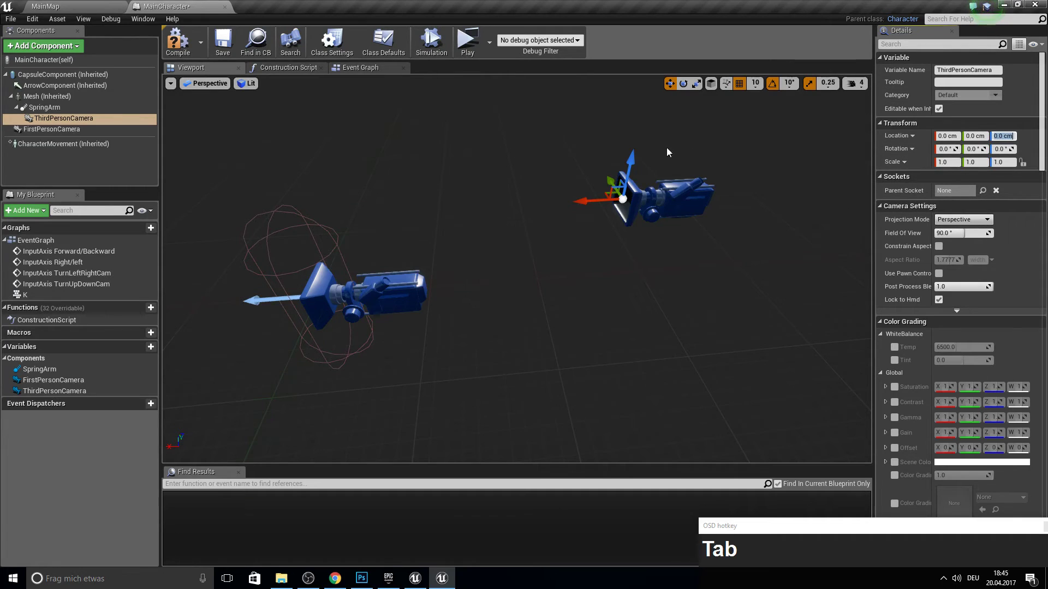
pyautogui.moveTo(671, 154); pyautogui.dragTo(671, 155, button='right')
pyautogui.press('a')
# - Move the SpringArm along Y, ending back at Y 70
pyautogui.click(56, 110)
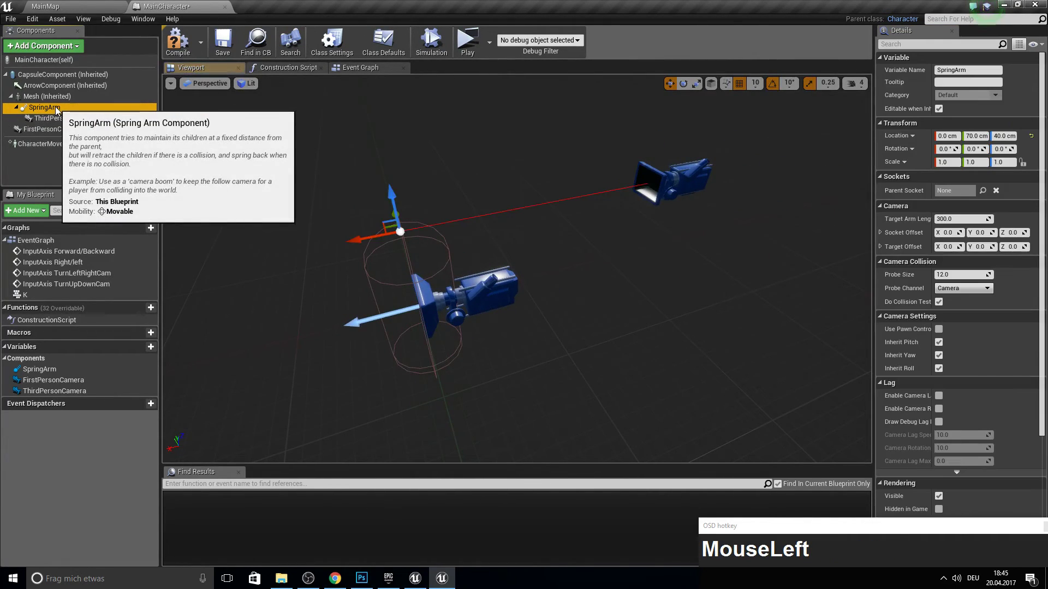
pyautogui.moveTo(421, 225); pyautogui.dragTo(422, 224, button='right')
pyautogui.press('a')
pyautogui.press('d')
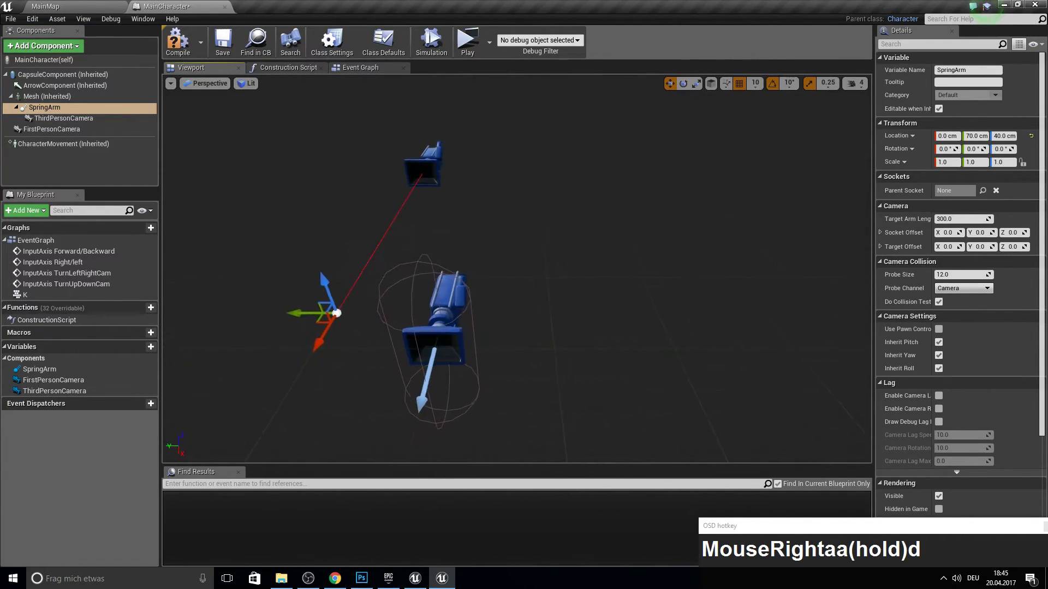
pyautogui.press('a')
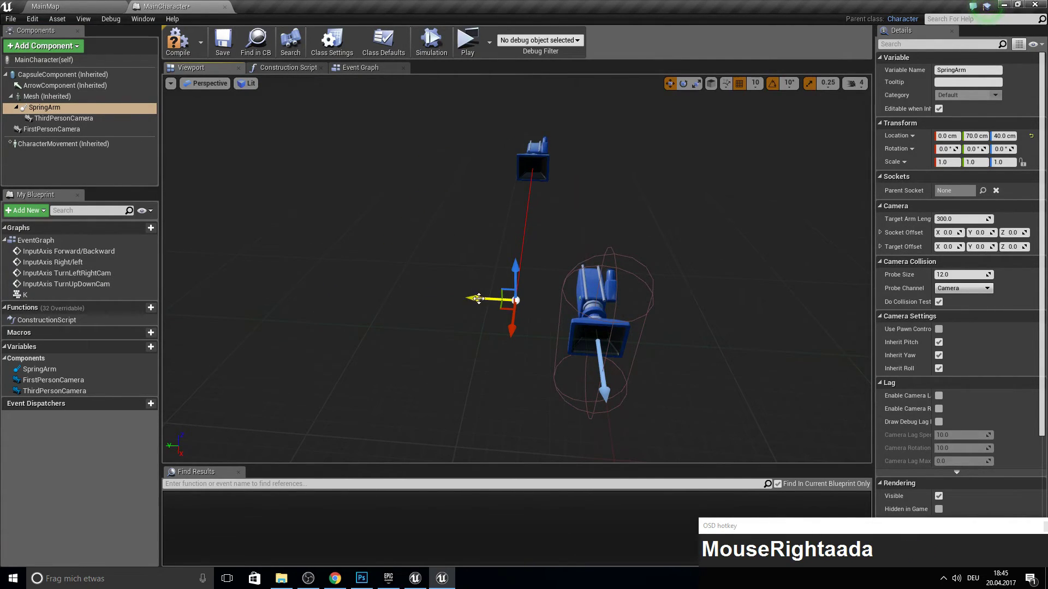
pyautogui.moveTo(477, 298); pyautogui.dragTo(491, 302)
pyautogui.moveTo(535, 302); pyautogui.dragTo(573, 303)
pyautogui.moveTo(572, 304); pyautogui.dragTo(524, 293, button='right')
pyautogui.press('d')
pyautogui.press('a')
pyautogui.moveTo(502, 293); pyautogui.dragTo(516, 261)
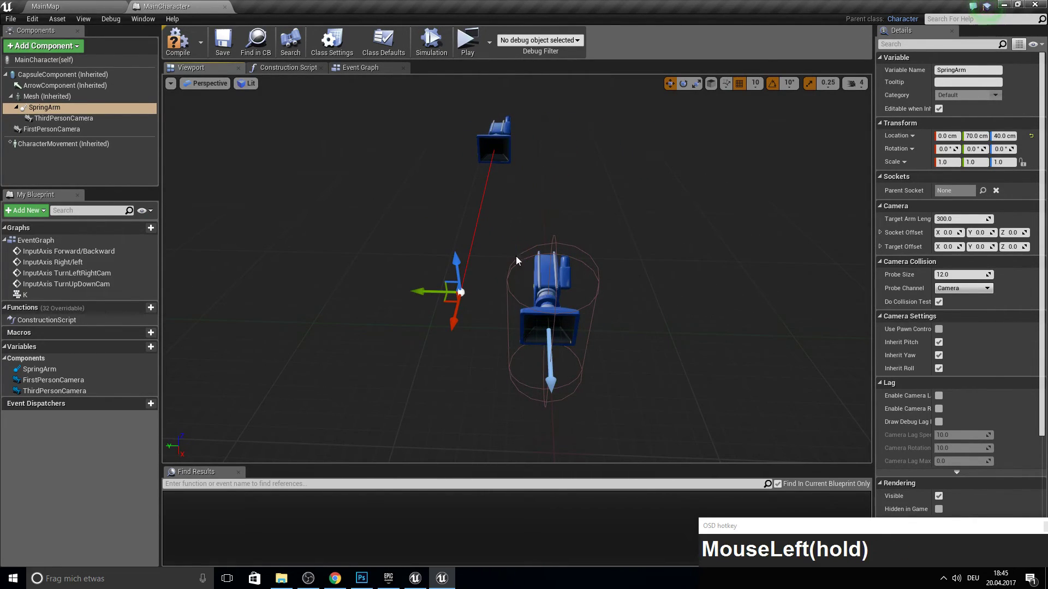
# - Enable Use Pawn Control Rotation on the SpringArm, then compile and save
pyautogui.click(178, 43)
pyautogui.click(223, 41)
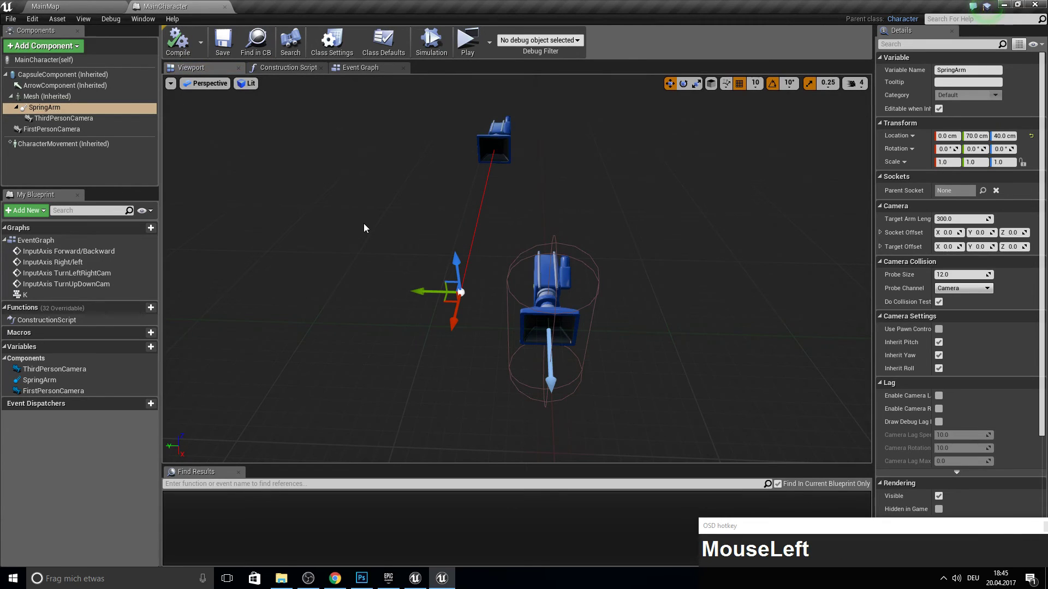
pyautogui.press('F10')
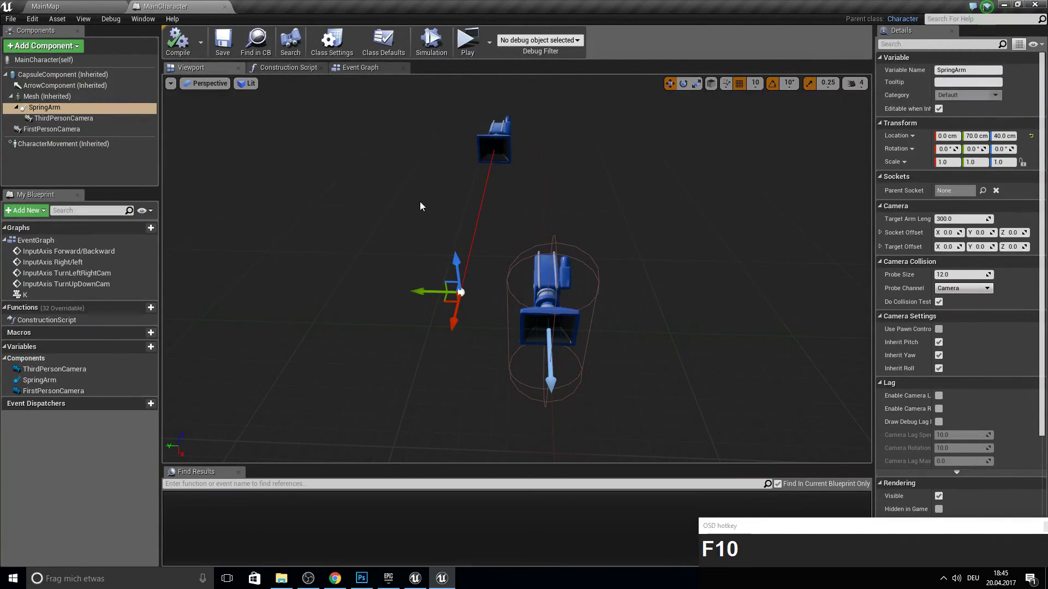
pyautogui.click(938, 328)
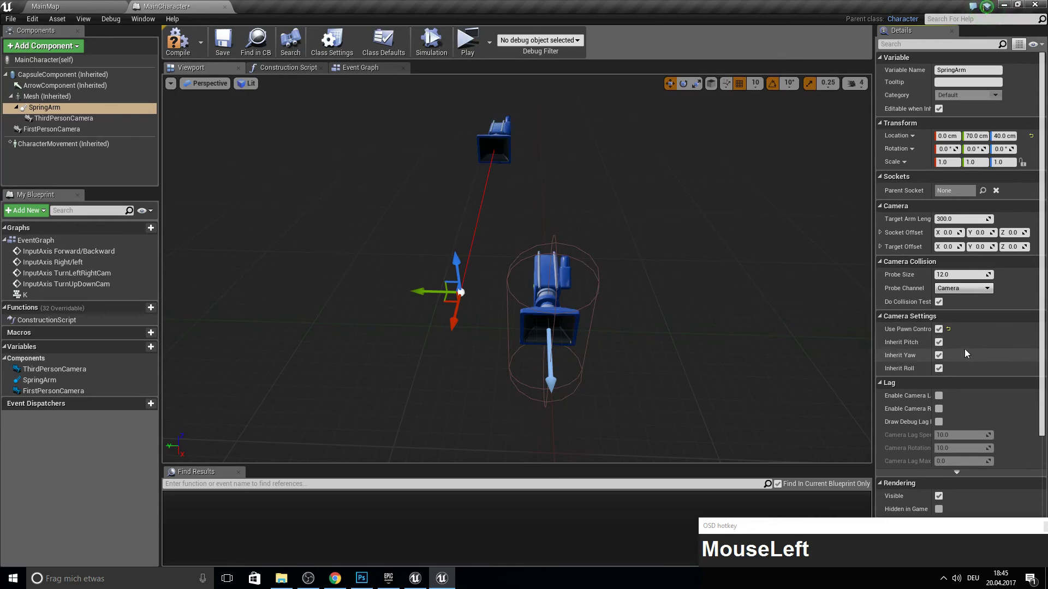
pyautogui.click(180, 43)
pyautogui.click(222, 41)
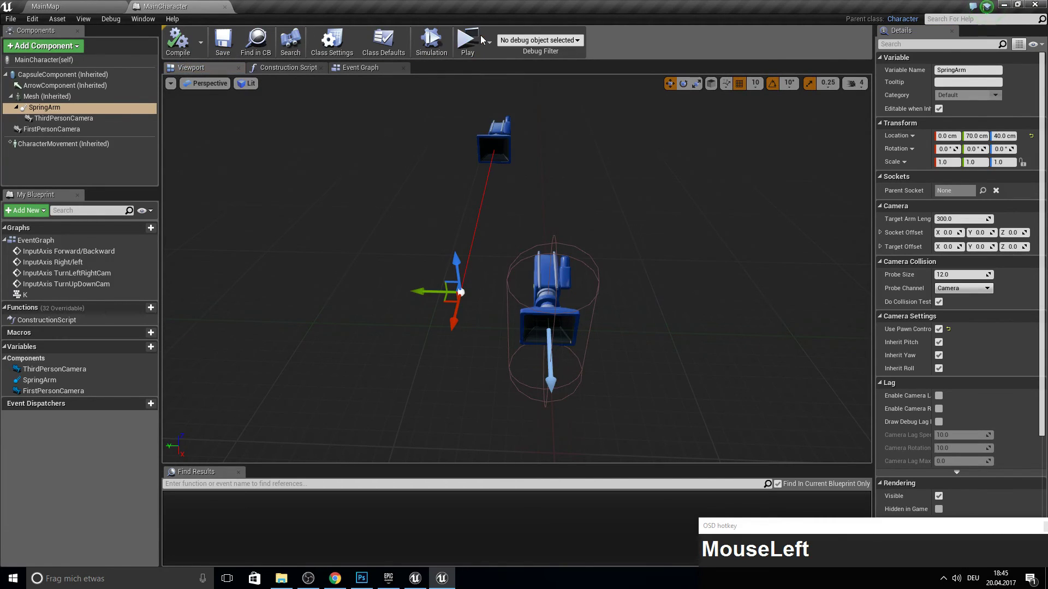
# - Switch to the spring-arm camera with K in the game preview, then close it
pyautogui.press('k')
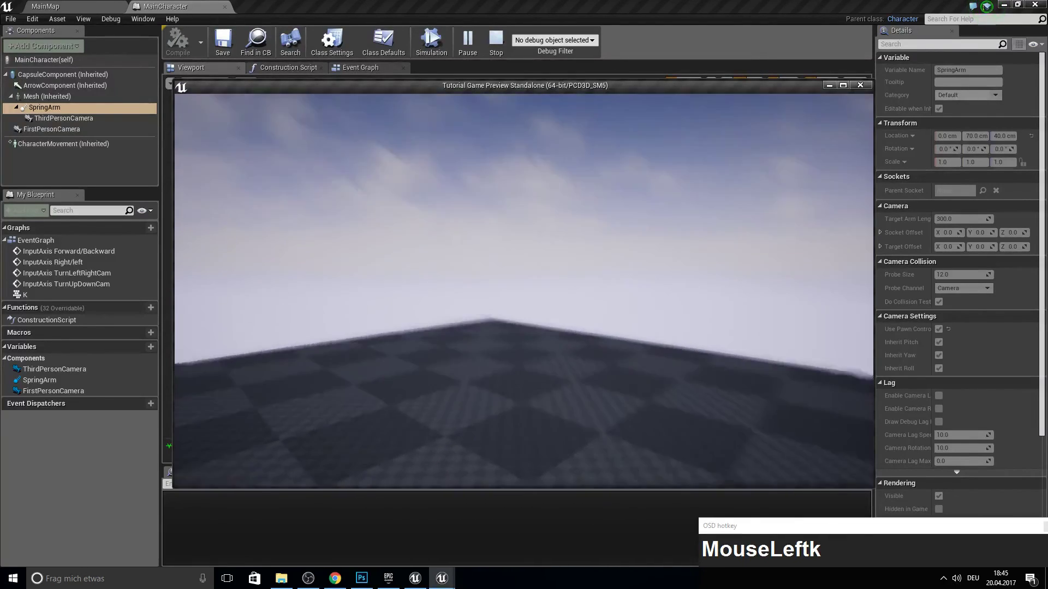
pyautogui.press('Escape')
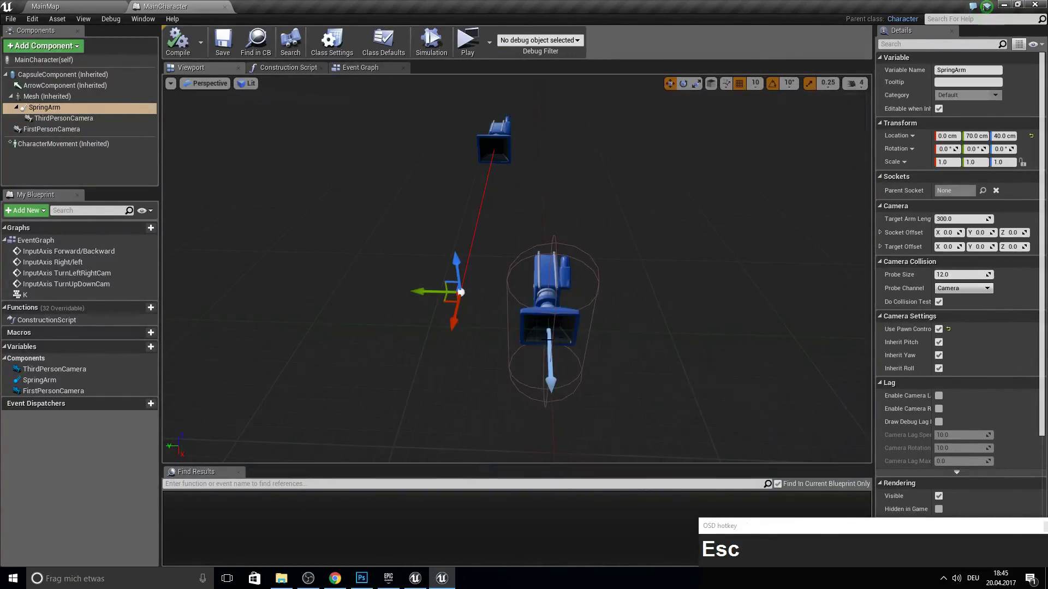